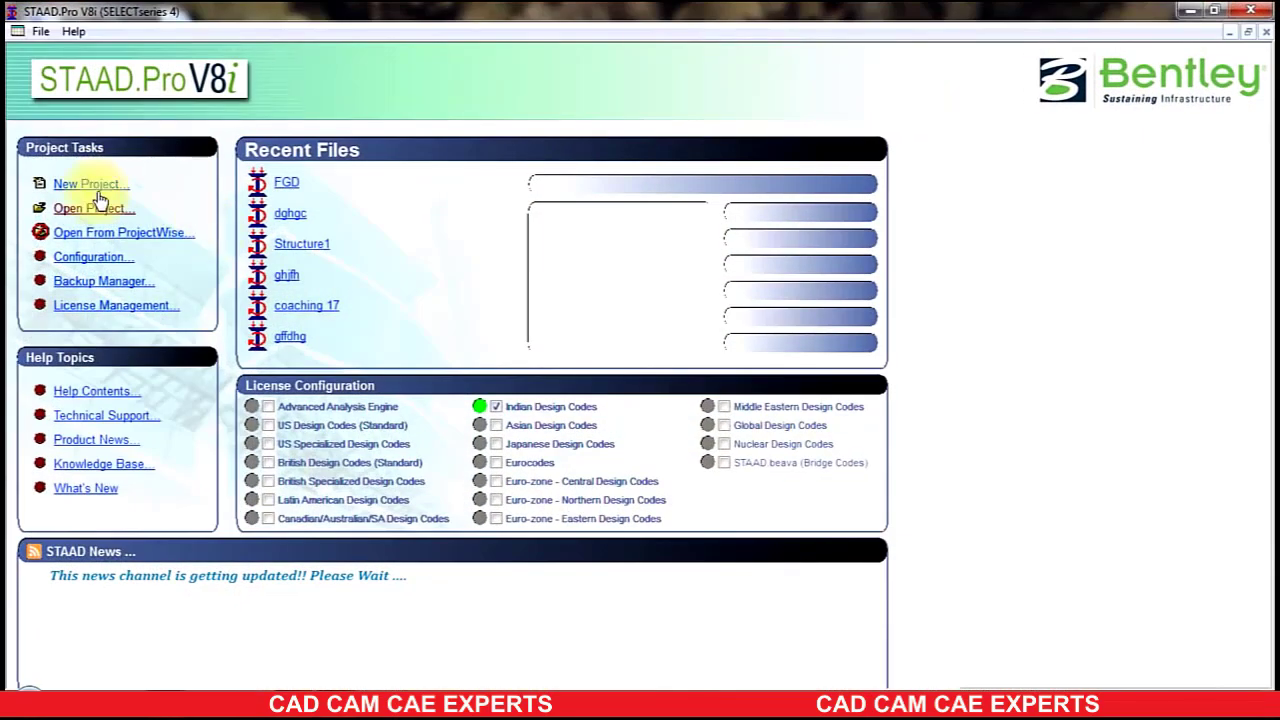
Create a new Space structure project named SDFDS with length in metres and force in kilonewtons.
click(90, 184)
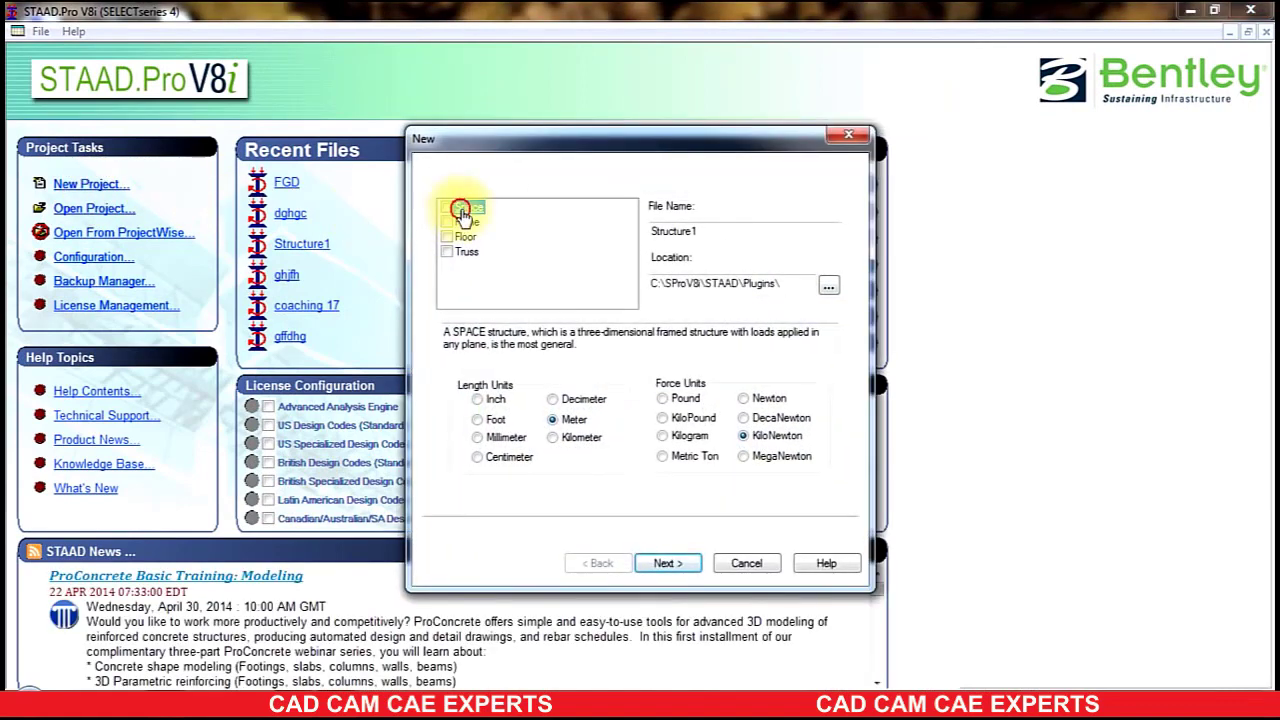
double_click(702, 233)
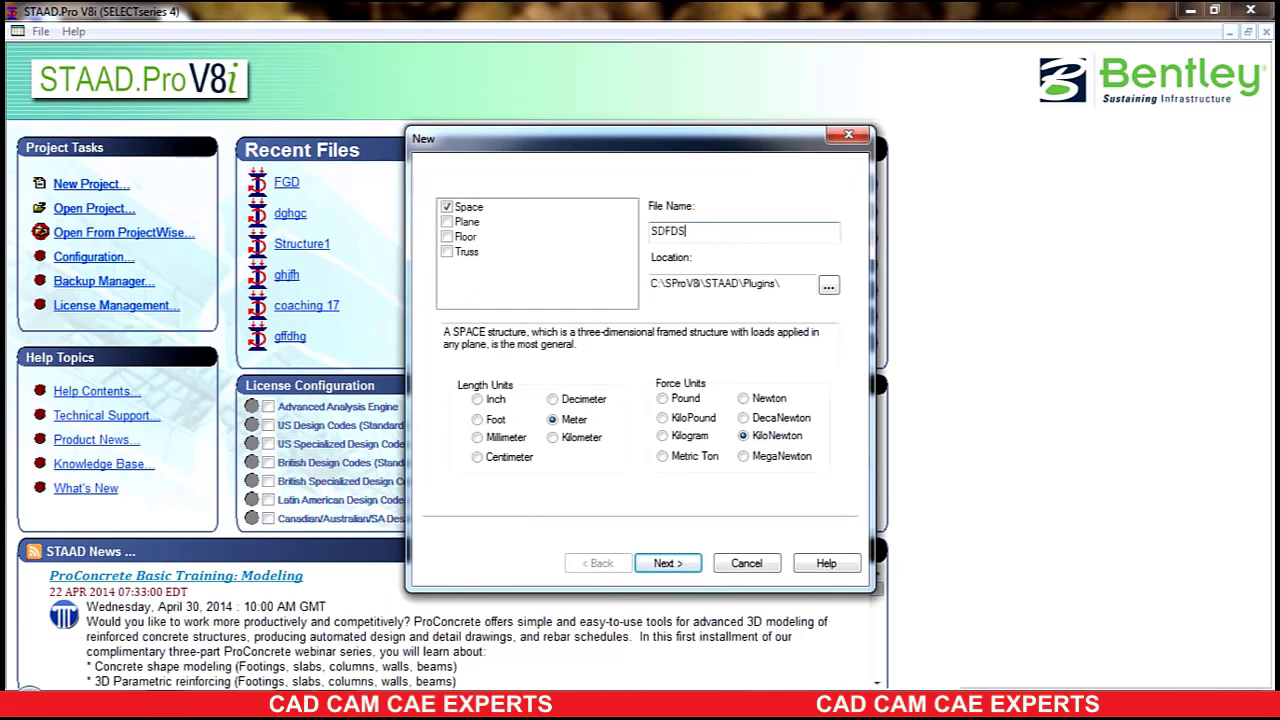
click(665, 566)
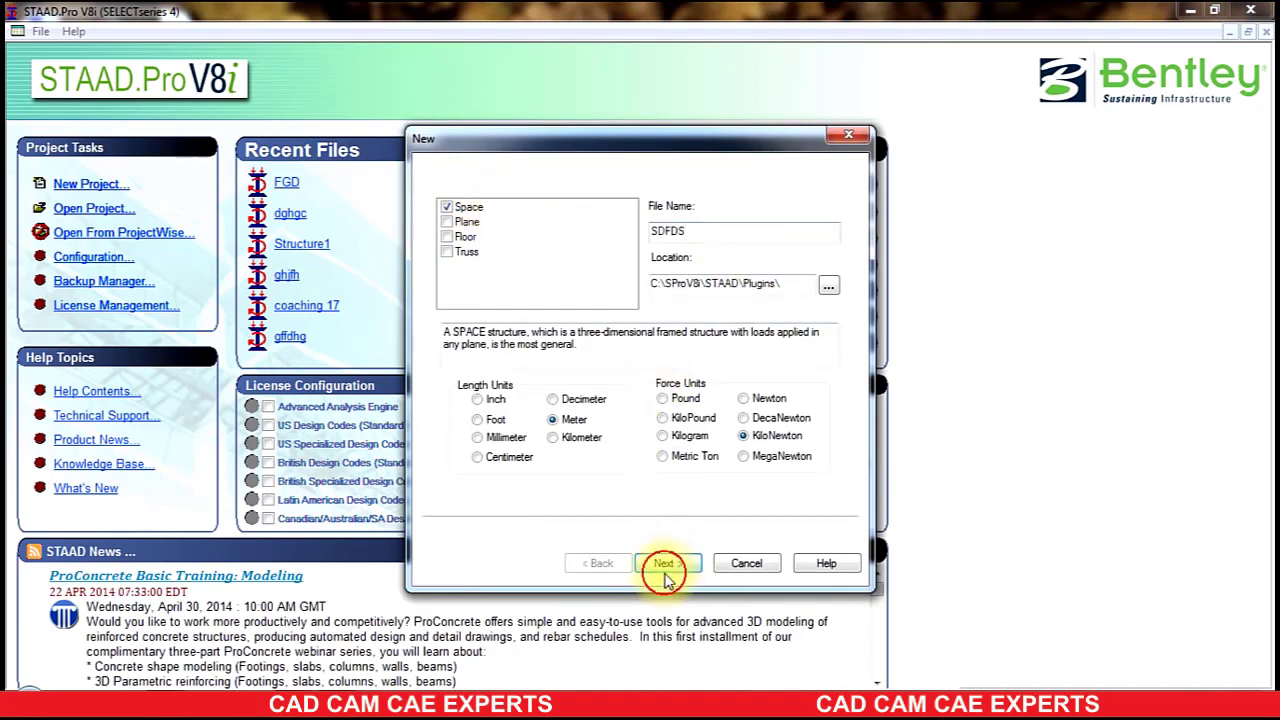
click(660, 566)
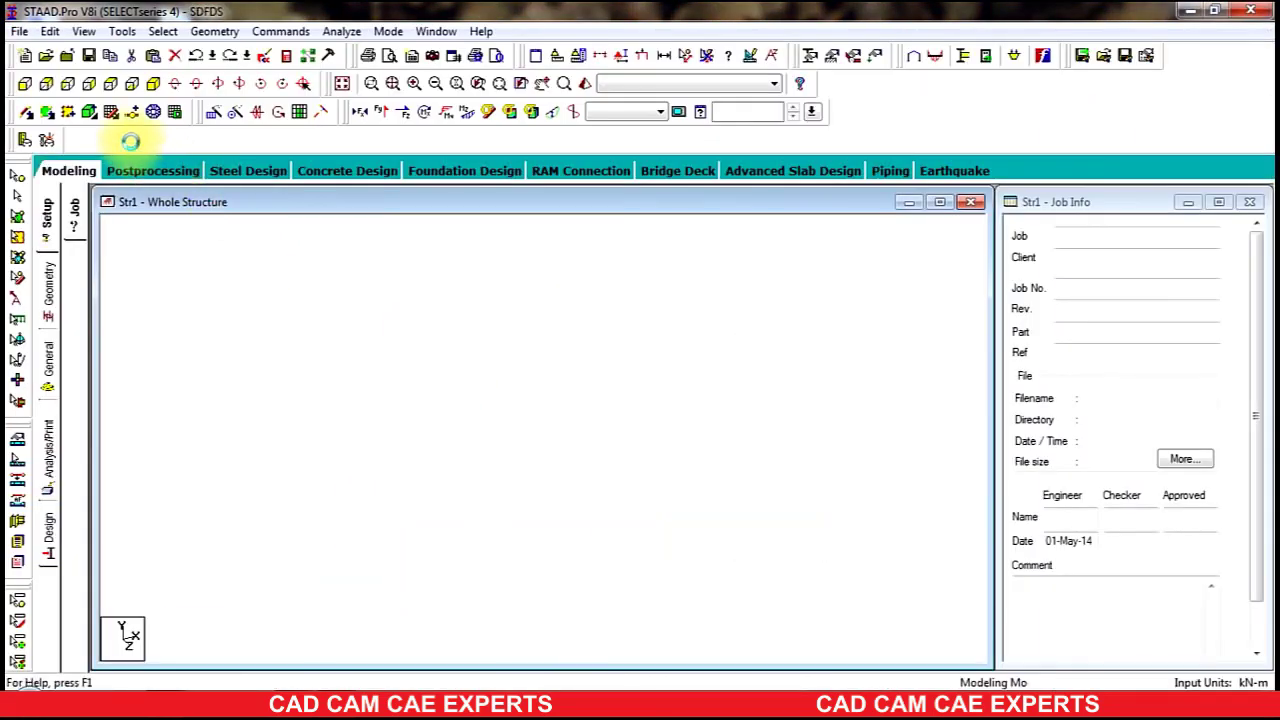
Start a Bay Frame from the Structure Wizard's Frame Models, checking the reference plan image for the bay dimensions.
click(218, 33)
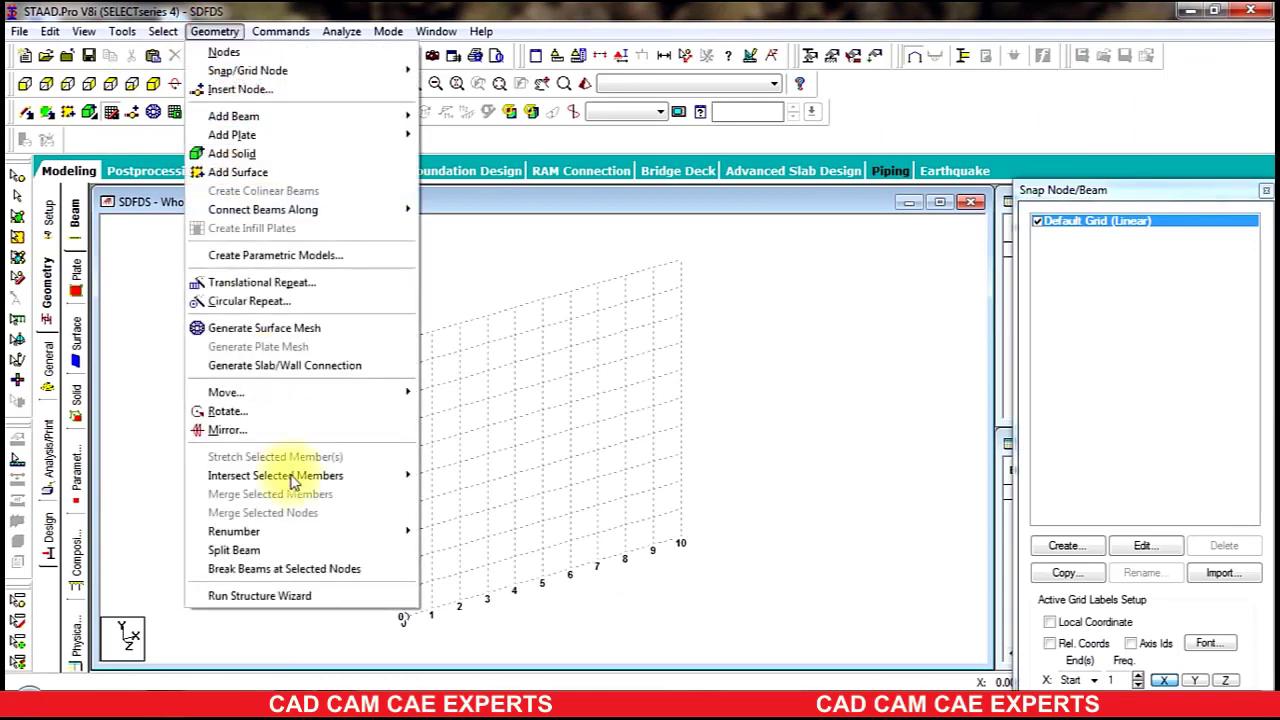
click(288, 597)
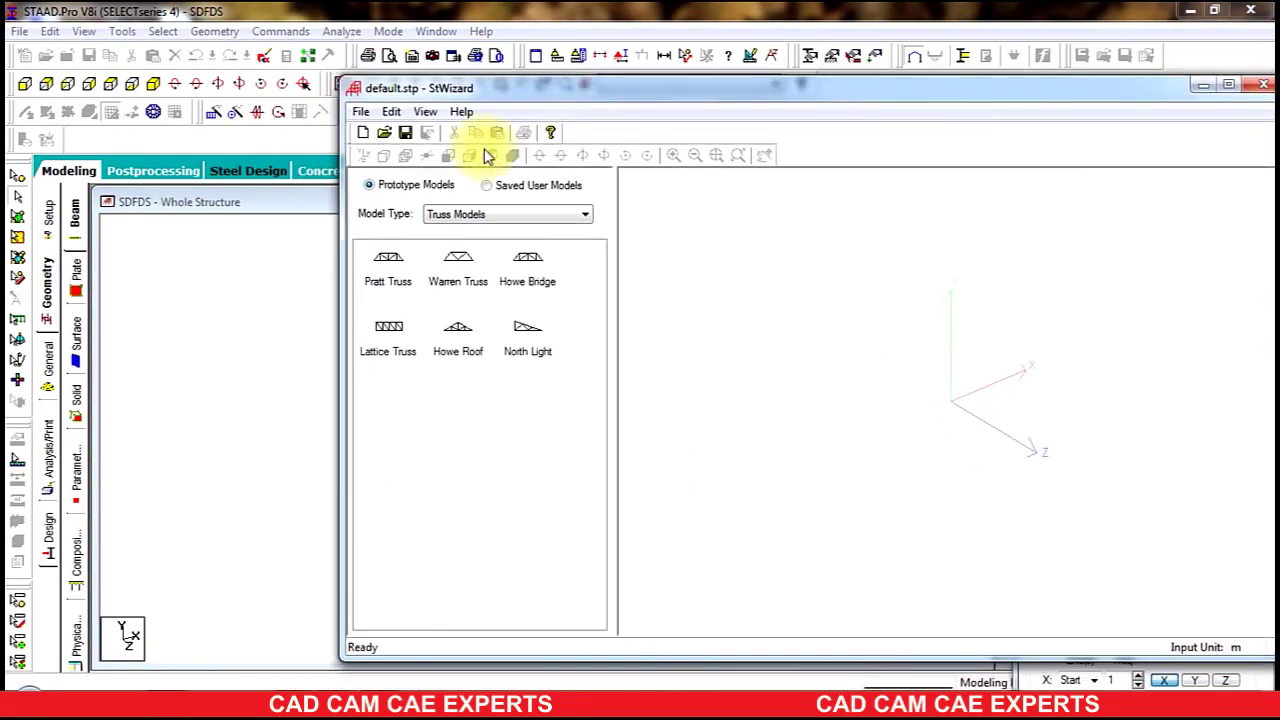
click(250, 680)
drag(680, 100, 414, 651)
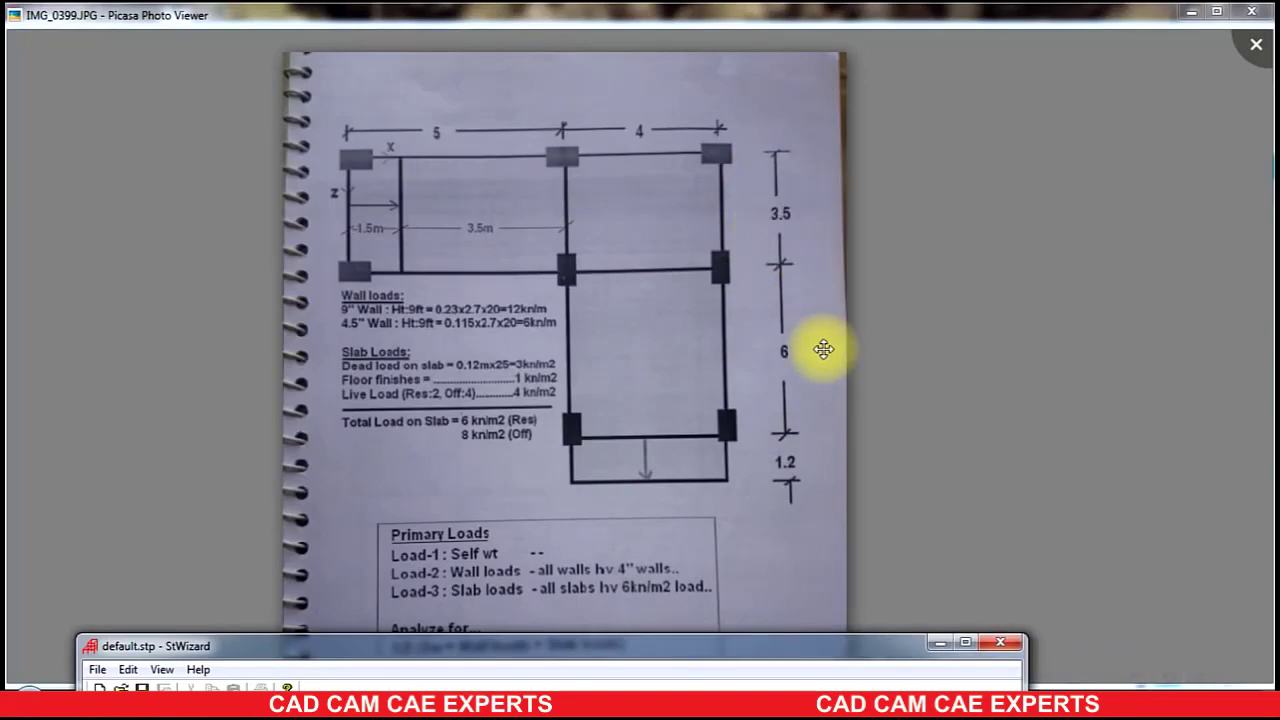
drag(609, 660, 766, 124)
click(335, 238)
click(333, 268)
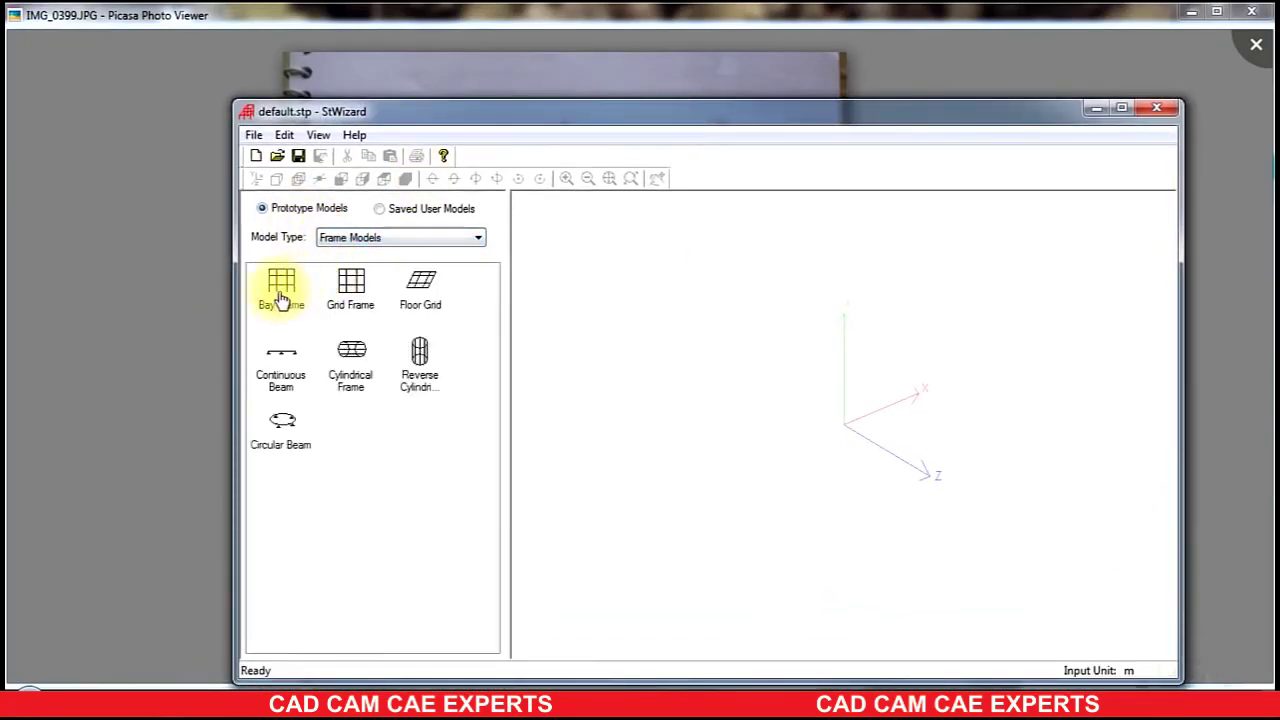
double_click(280, 292)
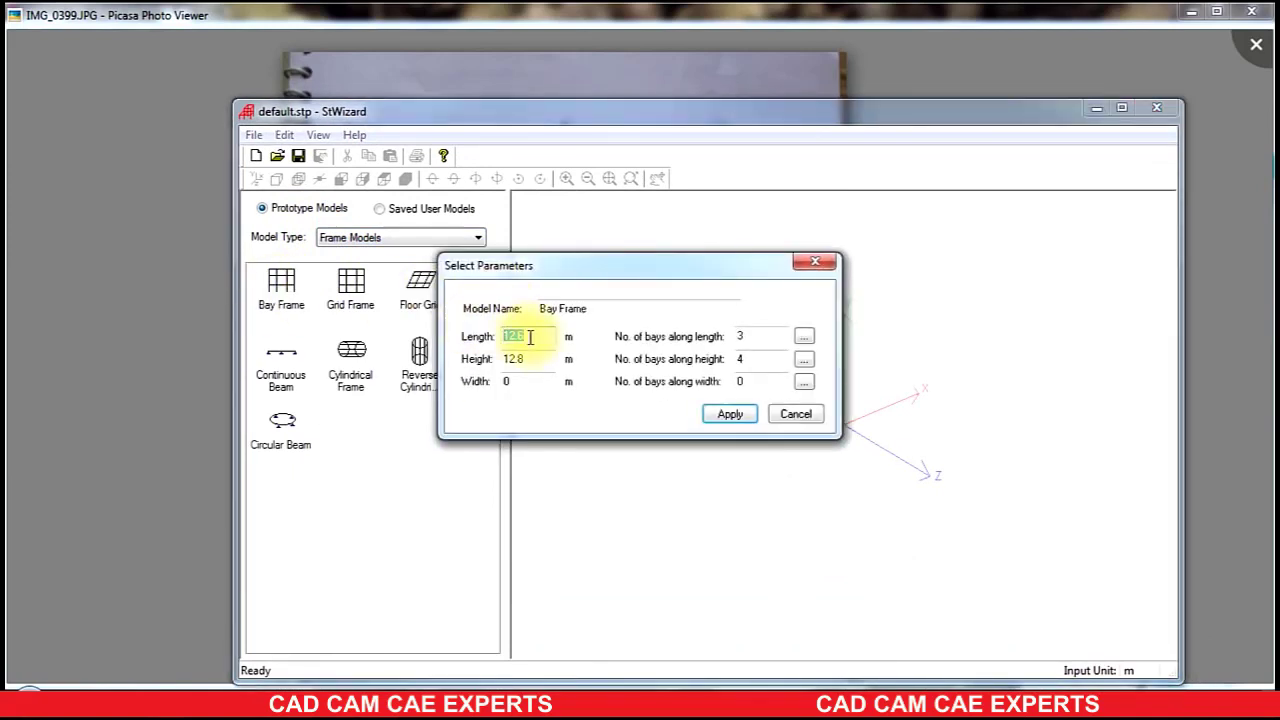
Set the bay frame's length to 9 m, divided into 2 bays of 5 m and 4 m.
text(9)
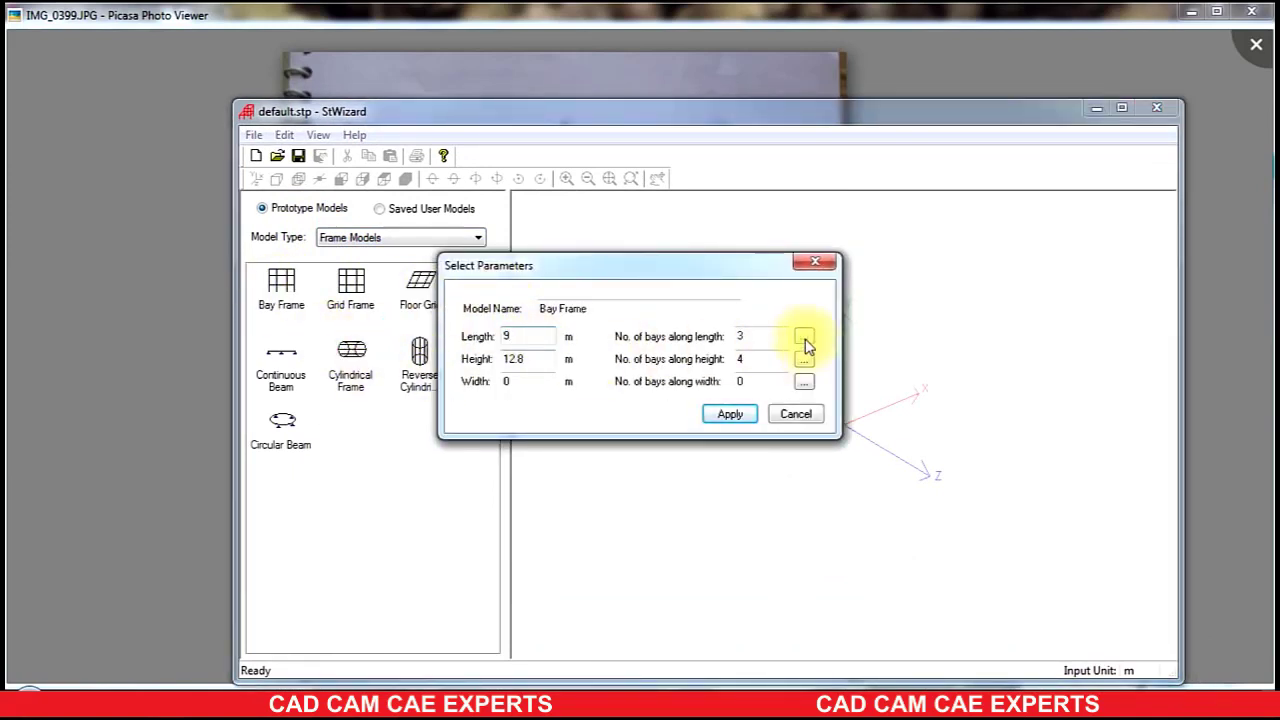
drag(763, 337, 475, 347)
text(2)
click(804, 338)
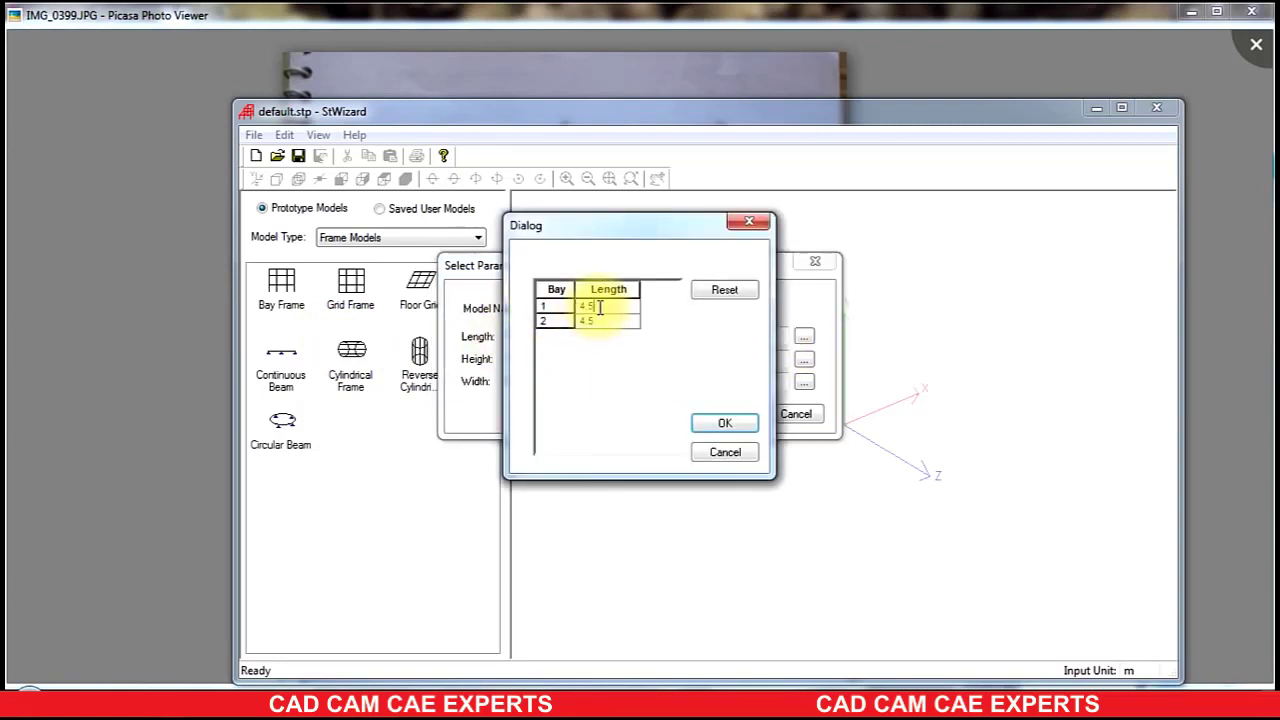
click(604, 310)
text(5)
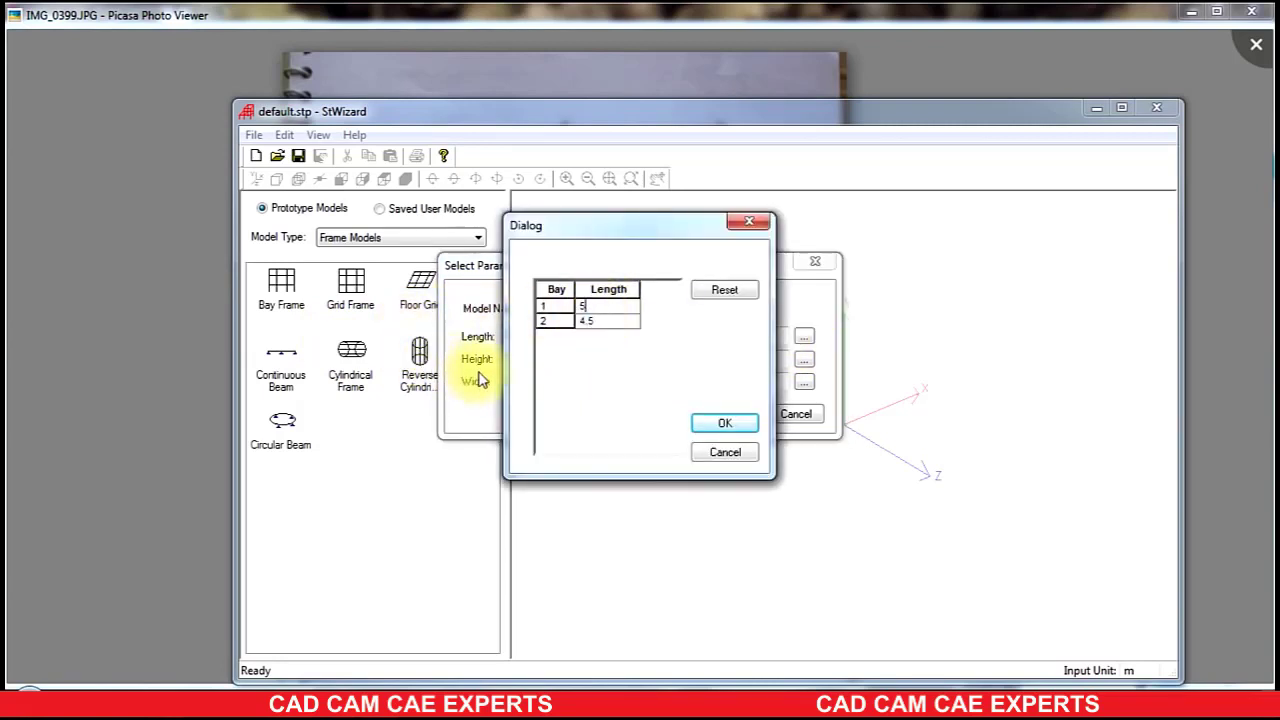
click(608, 321)
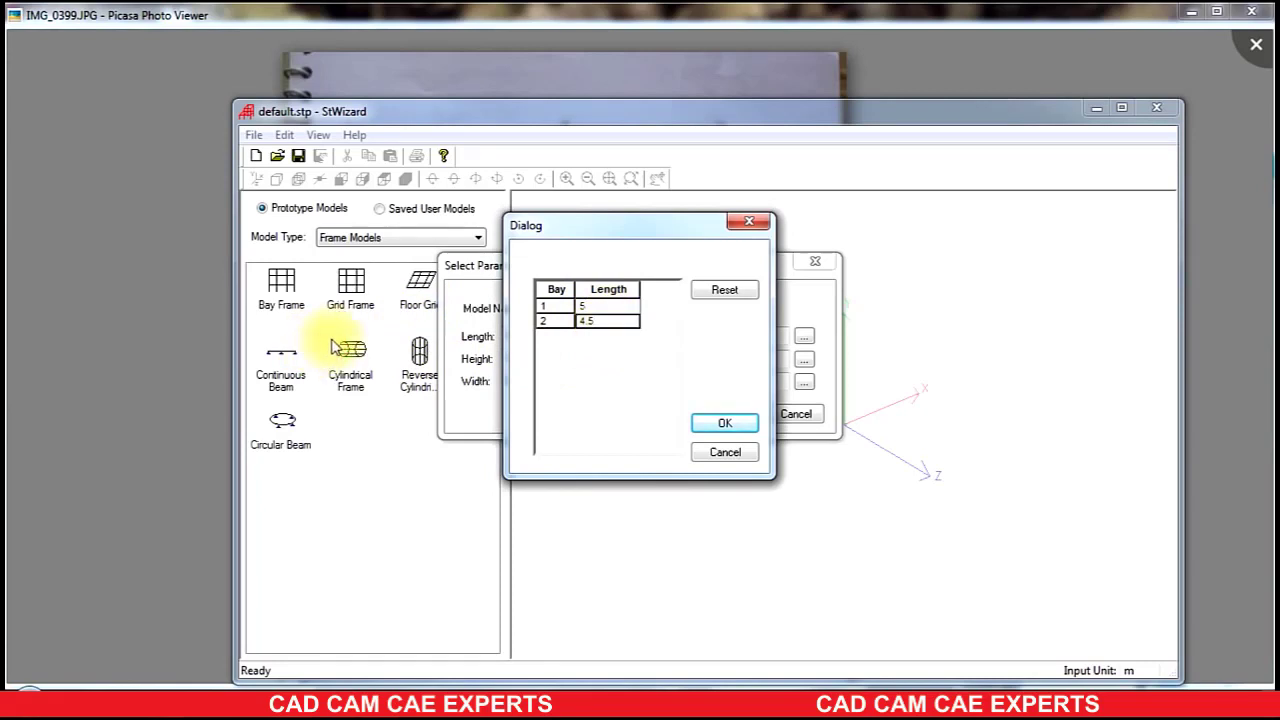
text(4)
click(727, 421)
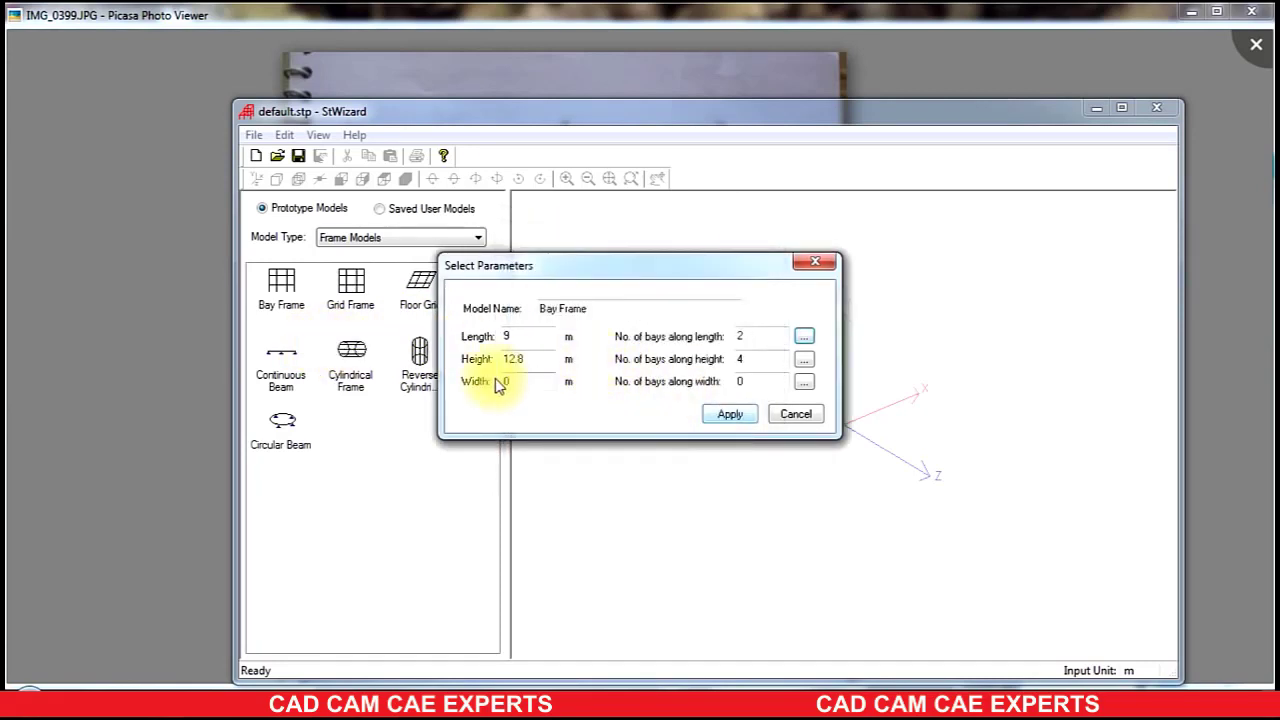
Set the bay frame's height to 3 m with 1 bay along the height.
double_click(533, 364)
text(3)
double_click(743, 360)
text(1)
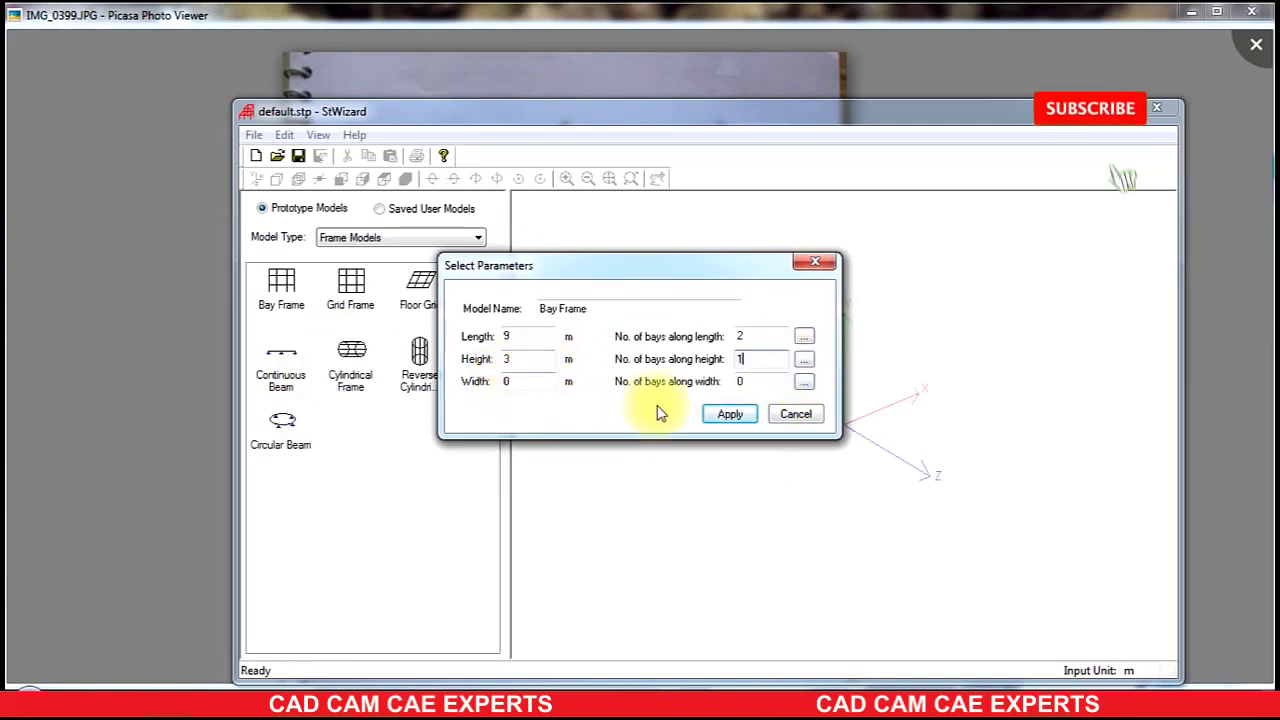
Set the bay frame's width to 10.7 m with 3 bays along the width.
double_click(540, 381)
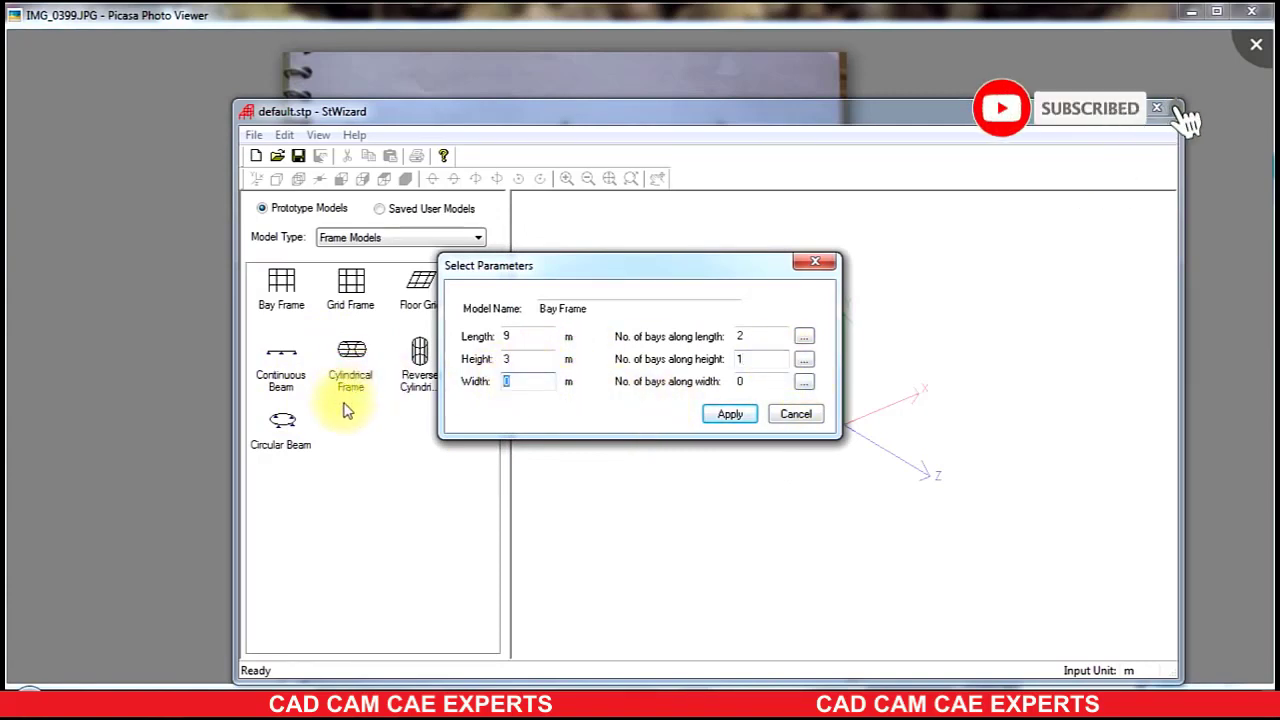
text(10.)
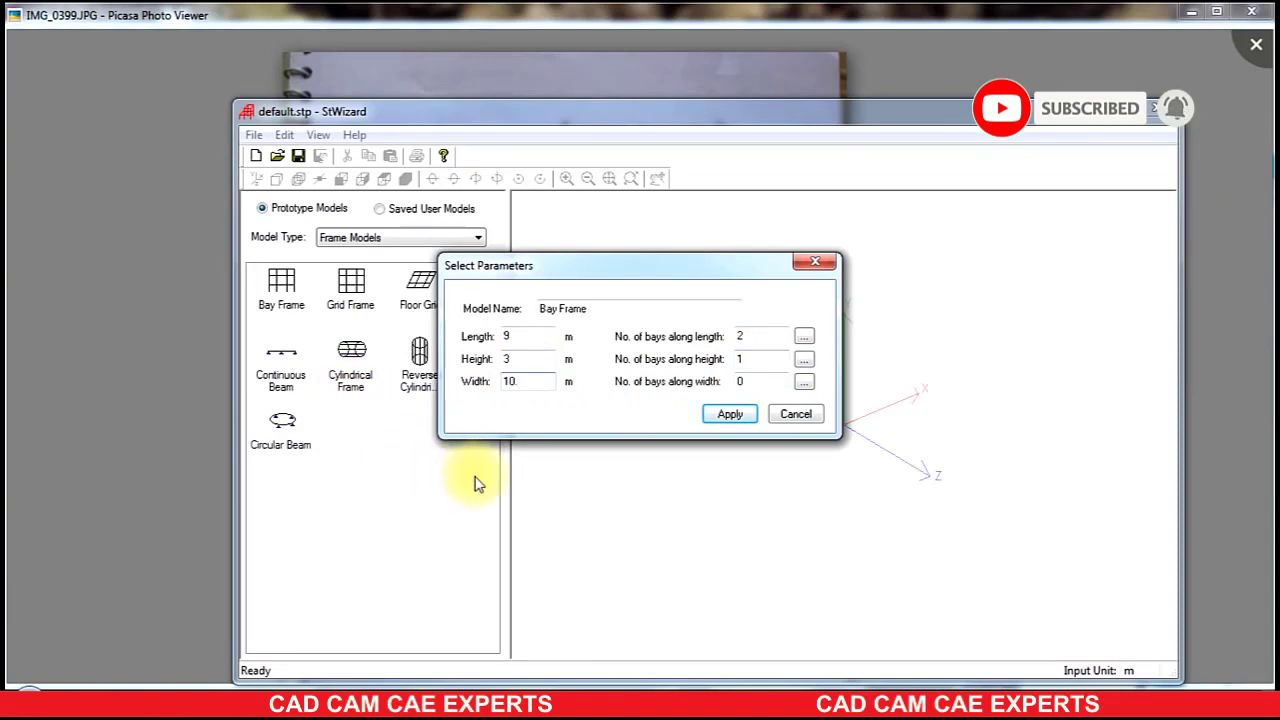
text(7)
double_click(768, 381)
text(3)
Set the bay lengths along the width to 3.5 m, 6 m and 1.2 m.
click(805, 383)
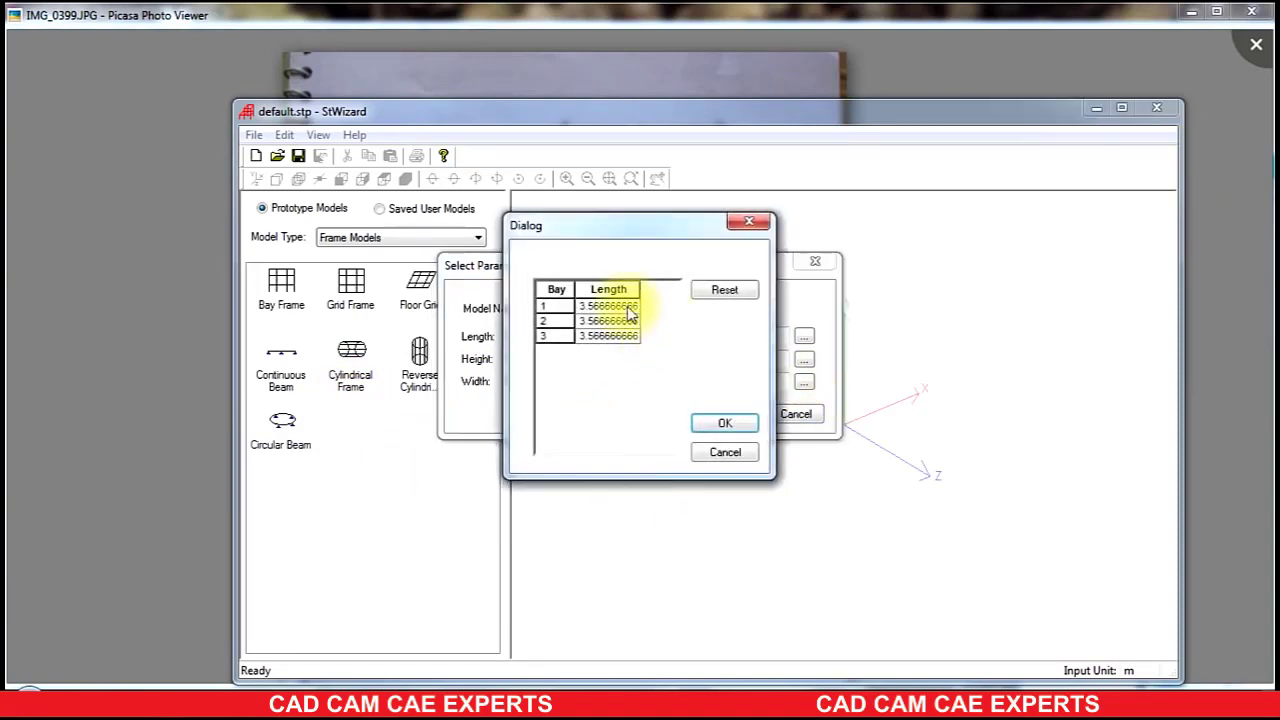
drag(629, 306, 448, 330)
key(BackSpace)
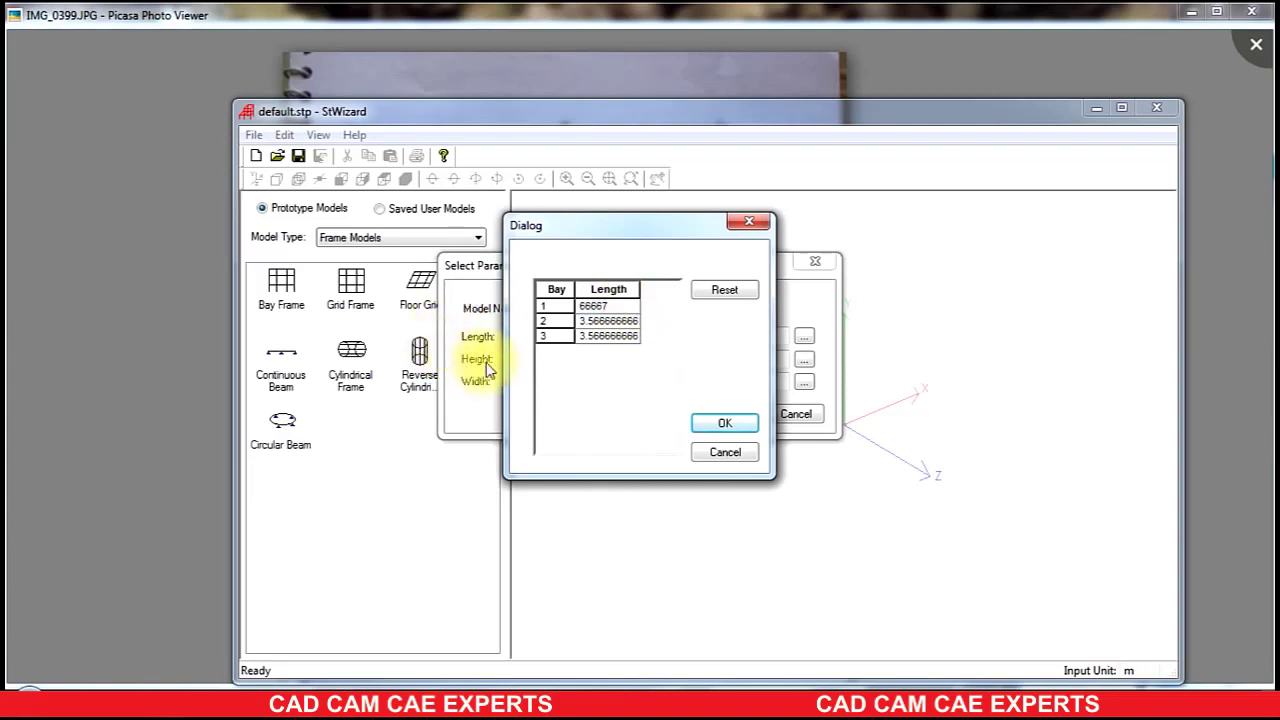
drag(618, 306, 411, 340)
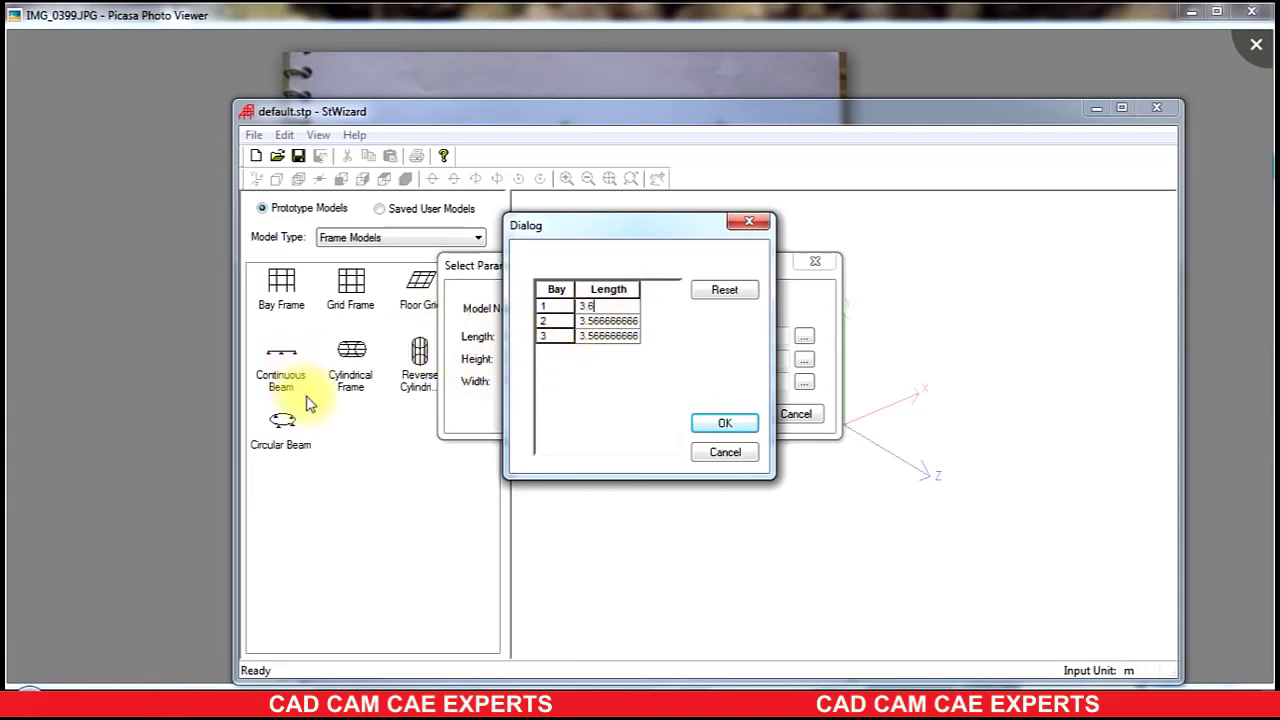
drag(625, 321, 455, 367)
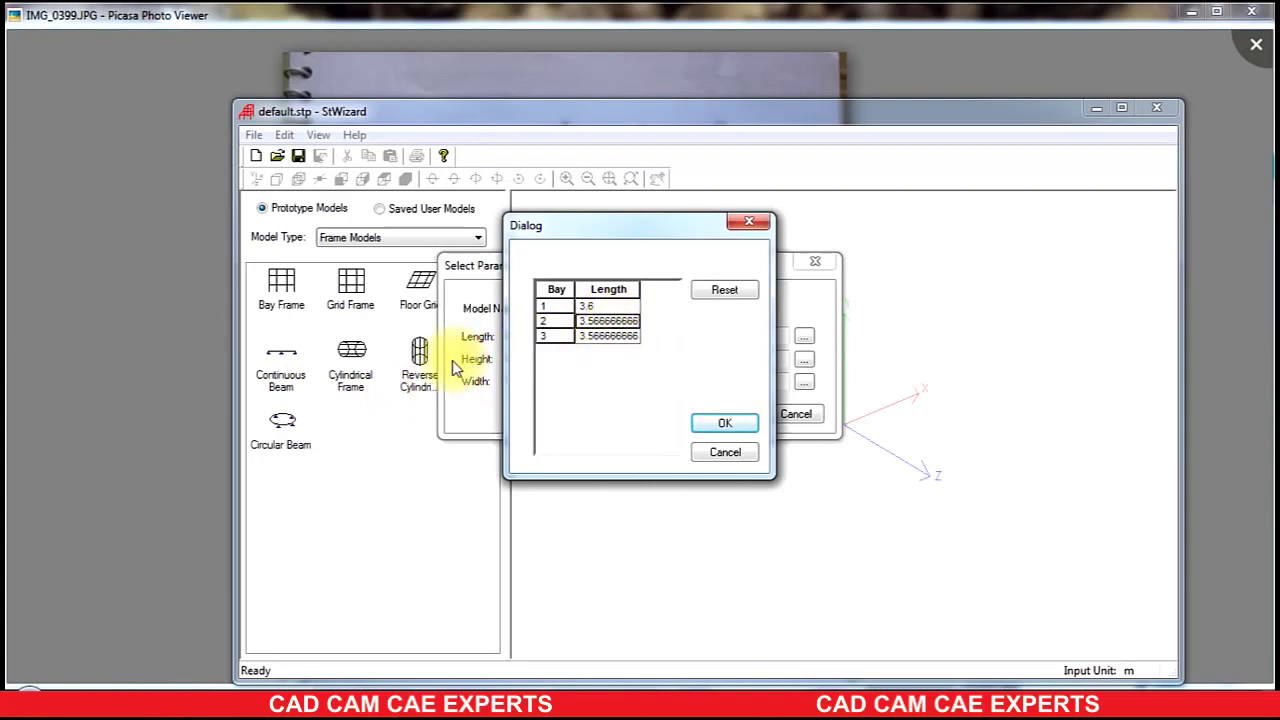
text(6)
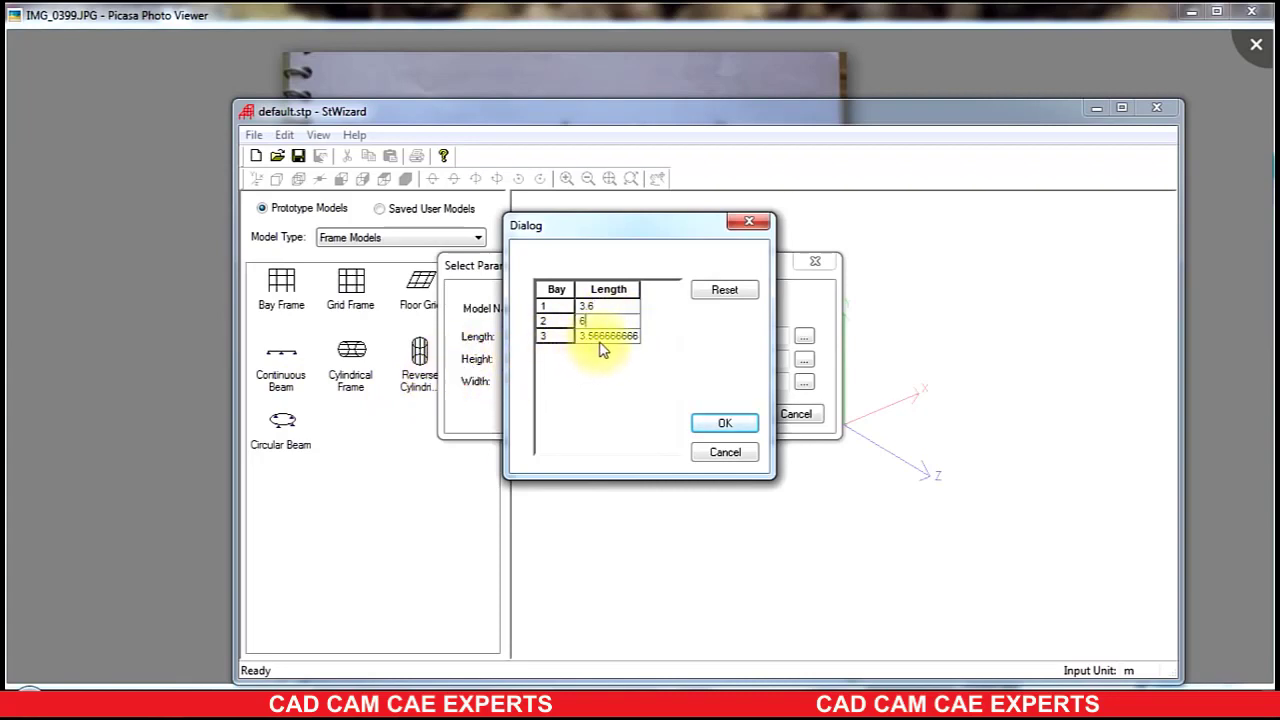
drag(633, 338, 423, 370)
key(BackSpace)
drag(605, 340, 395, 392)
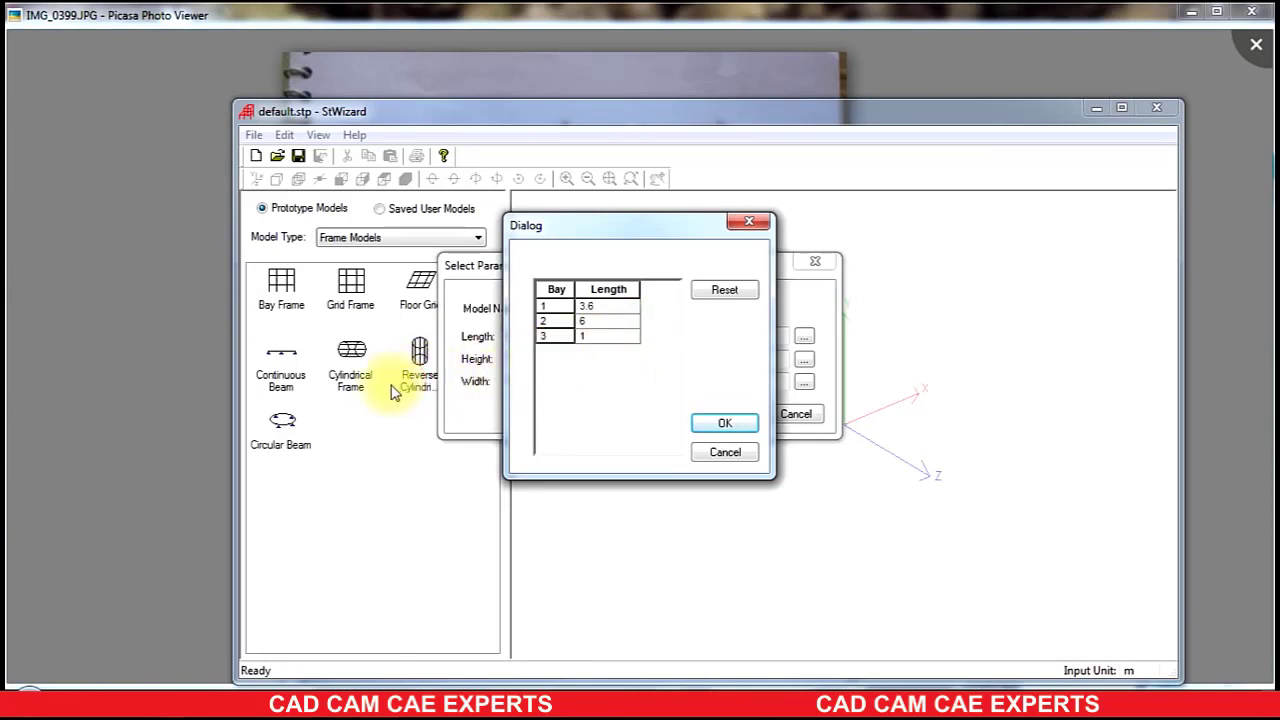
click(706, 425)
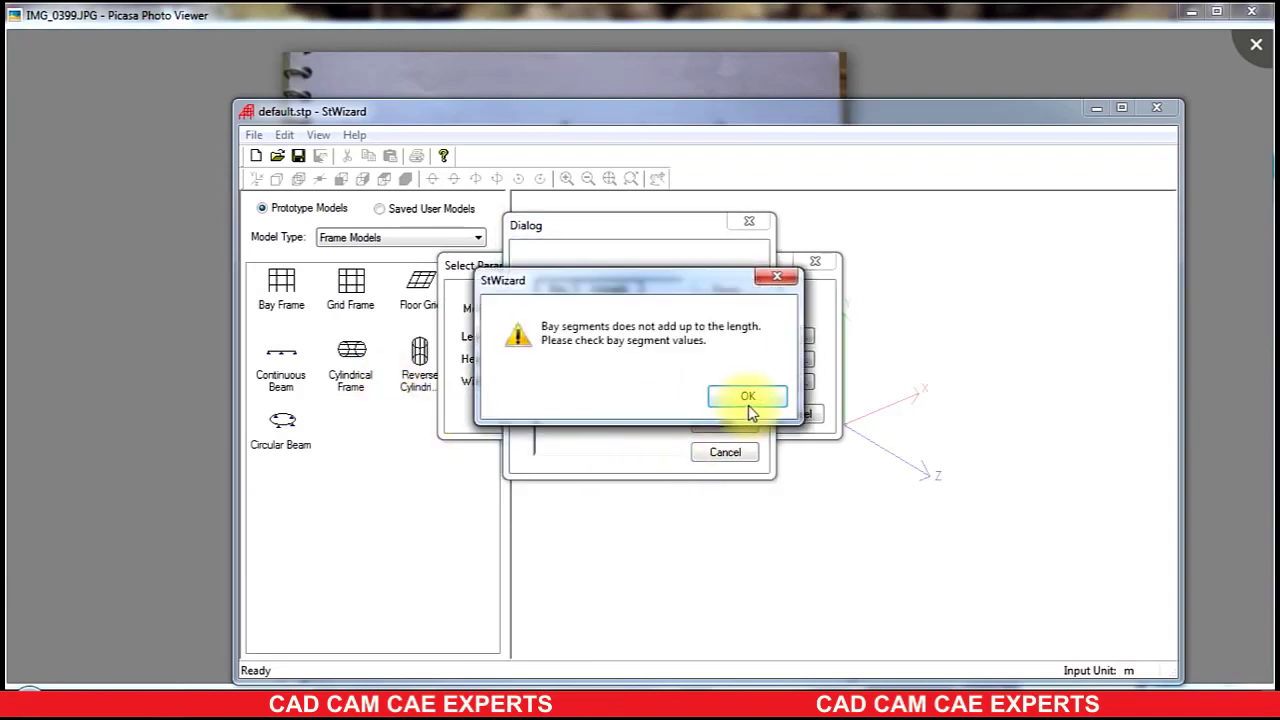
click(749, 408)
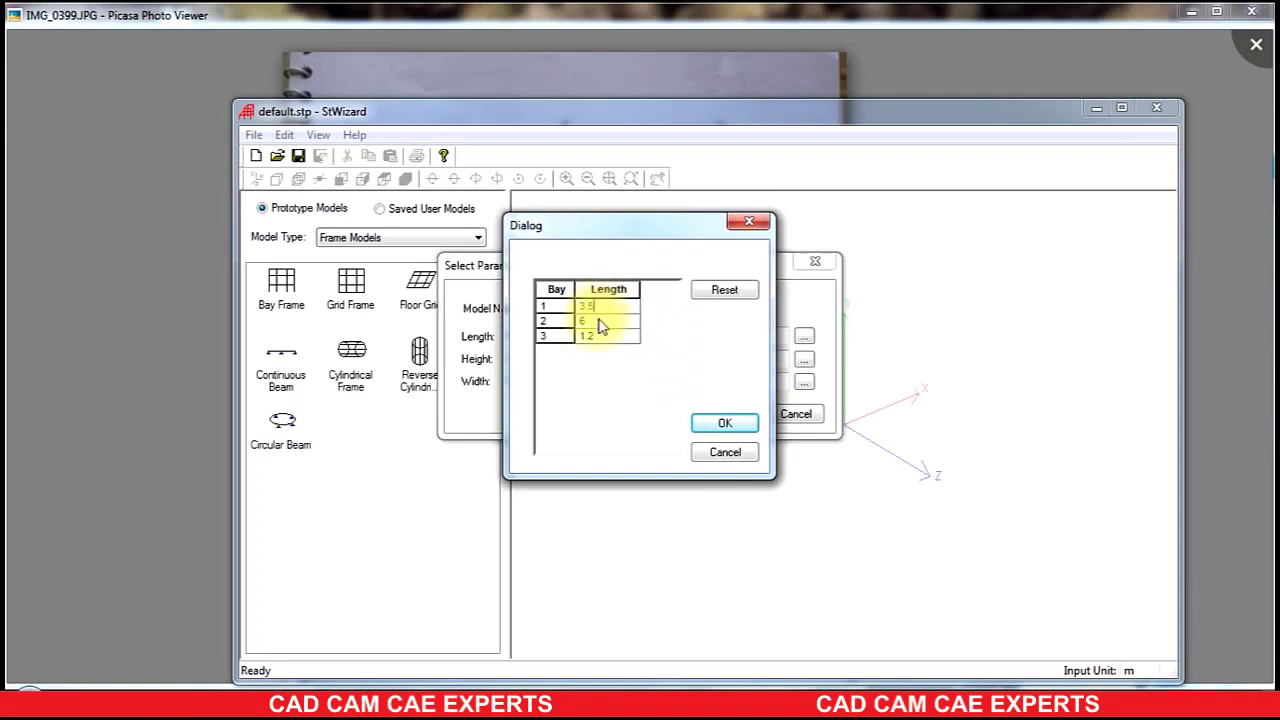
click(716, 423)
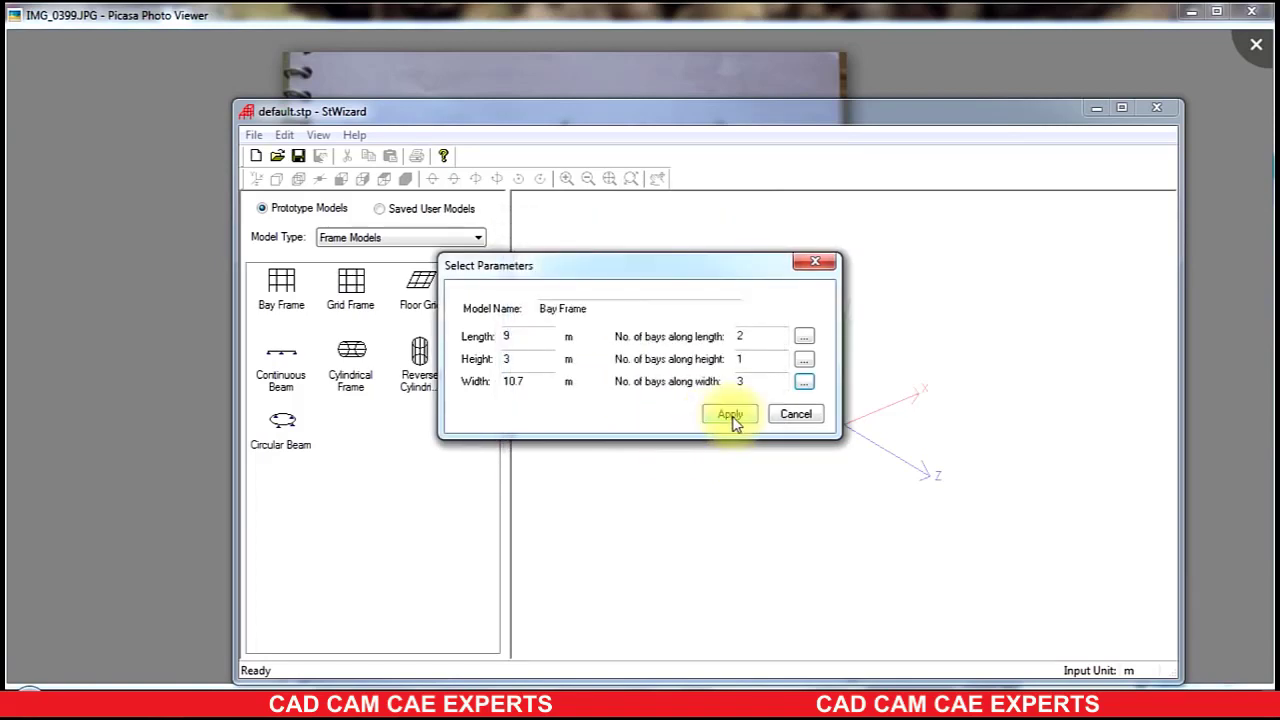
Generate the bay frame, merge it into the STAAD model at X, Y, Z offsets of 0, and close the snap grid.
click(730, 416)
click(390, 157)
click(700, 397)
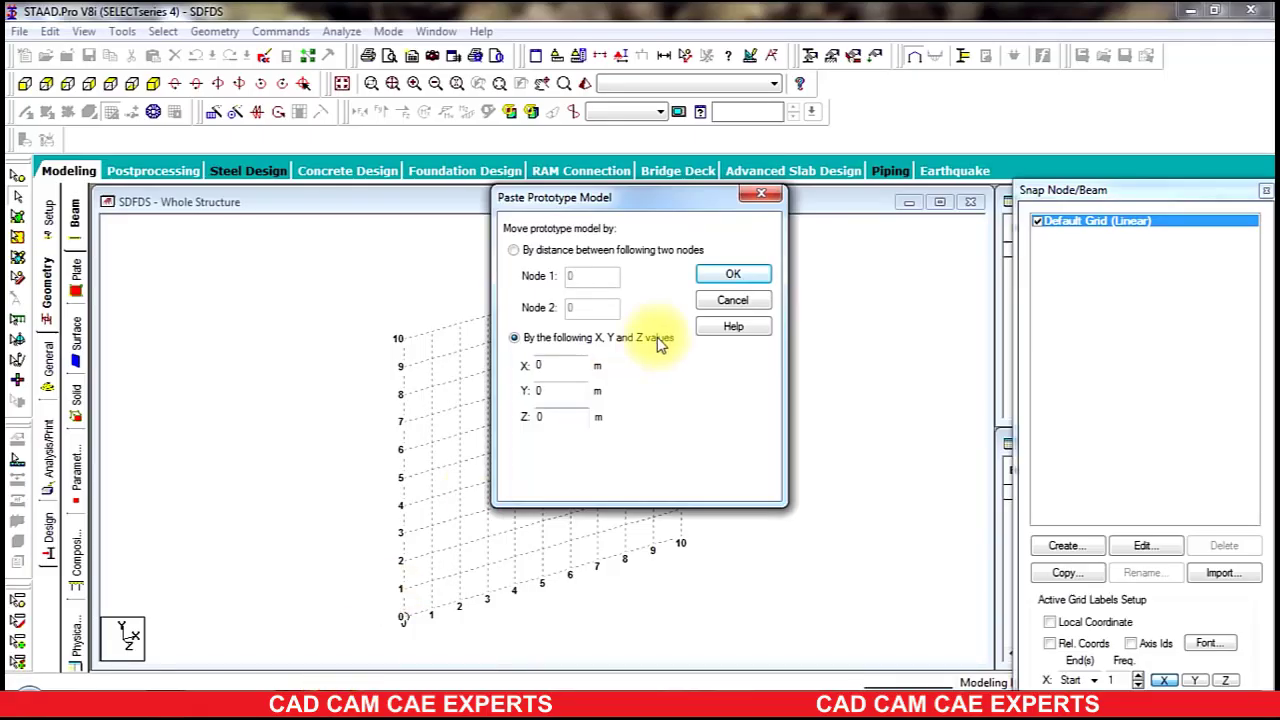
click(735, 276)
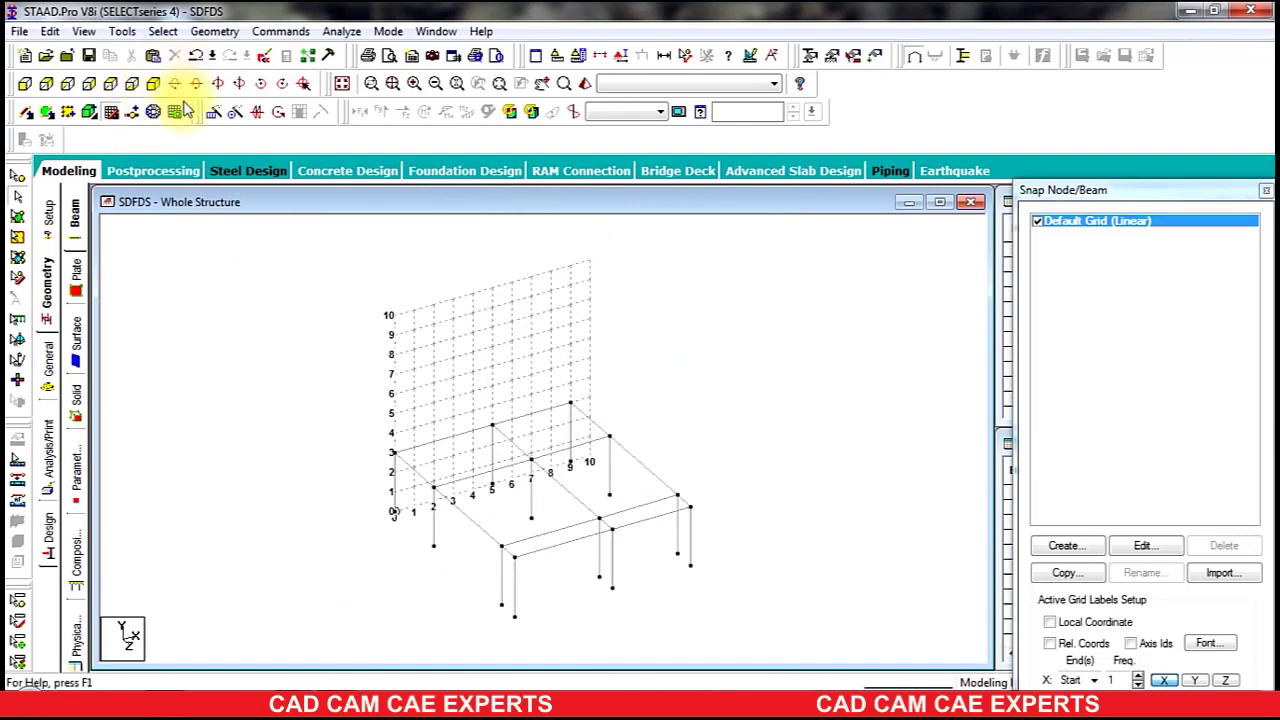
click(111, 112)
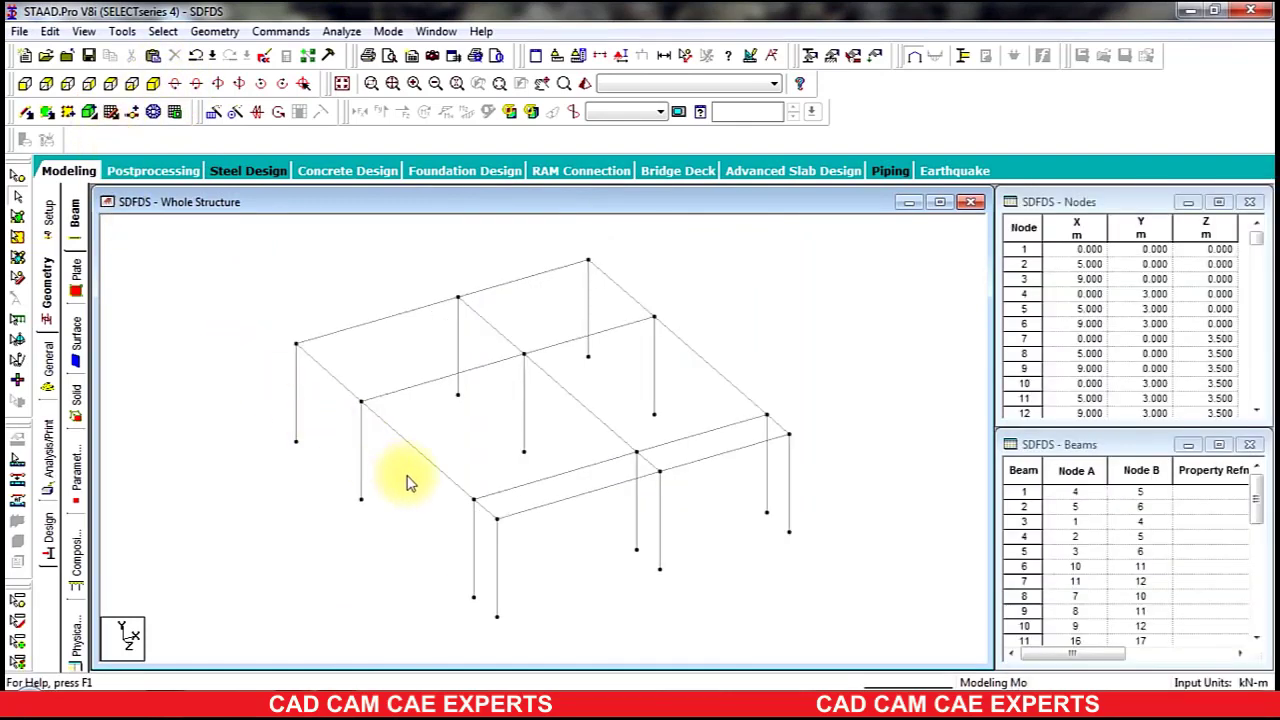
Check the reference plan and delete the front corner beams and columns it does not include, plus the columns under the 1.2 m overhang and orphaned nodes.
click(294, 704)
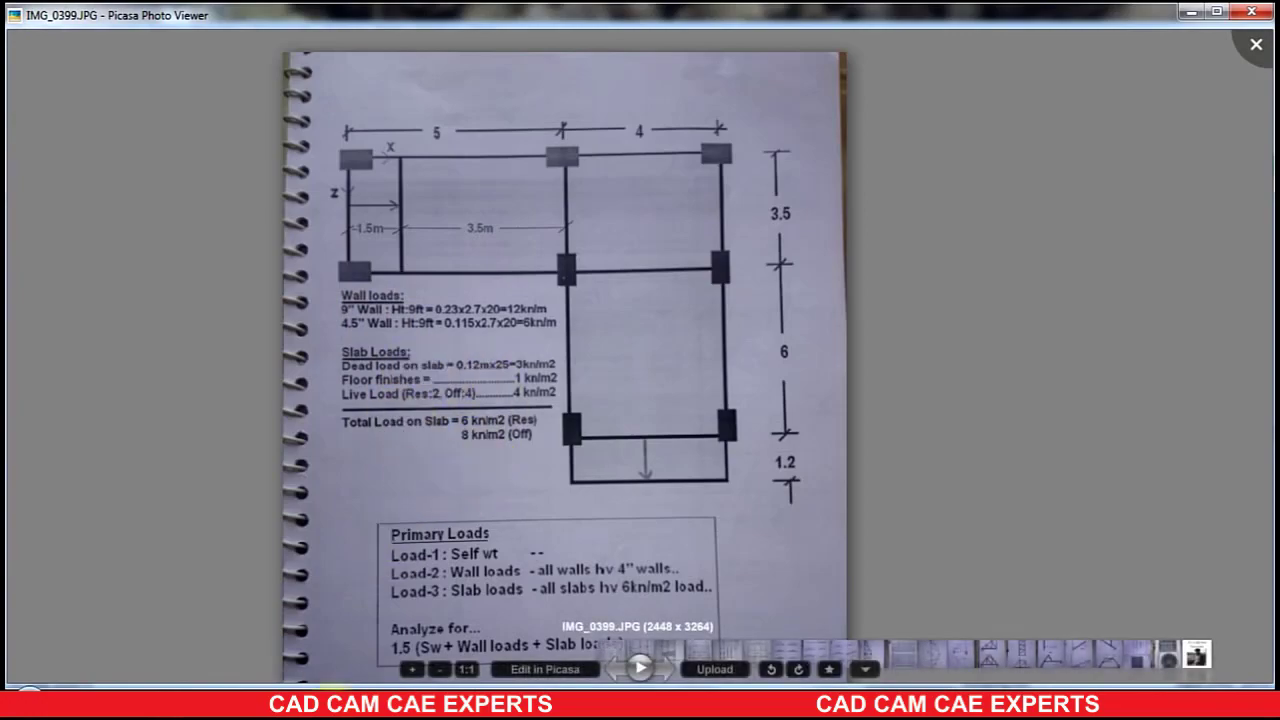
click(332, 705)
click(430, 463)
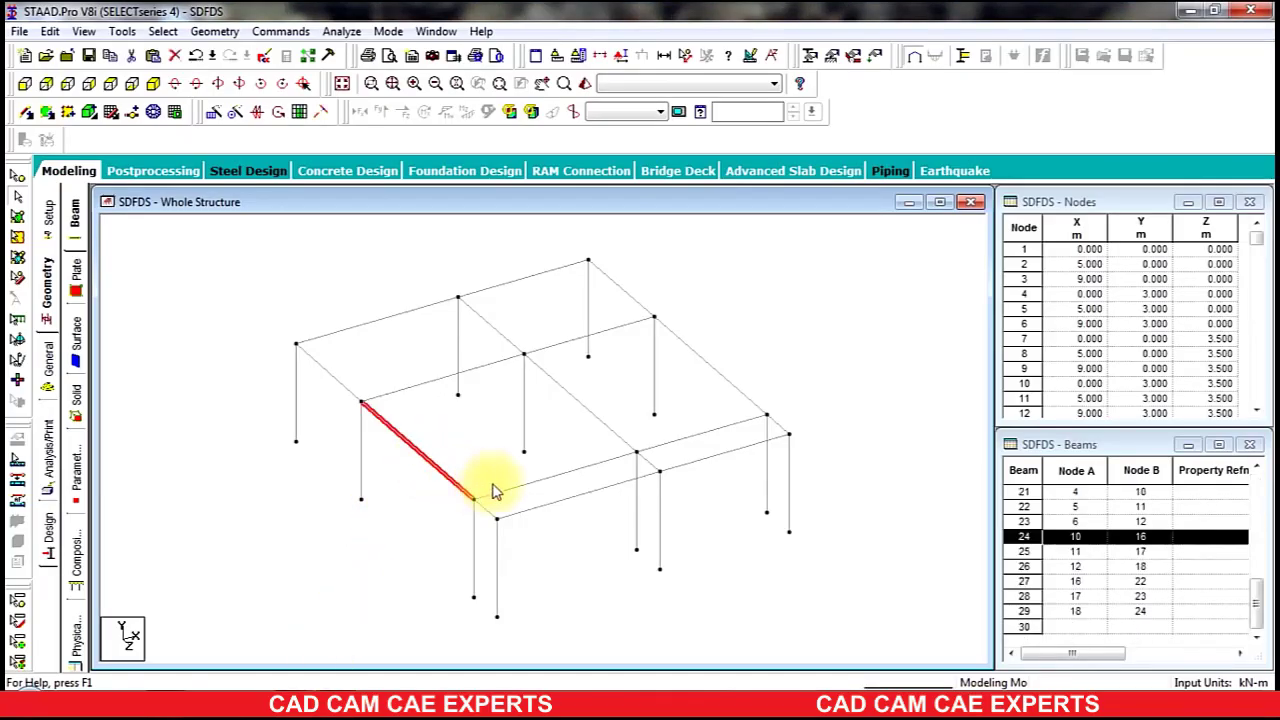
ctrl+click(488, 555)
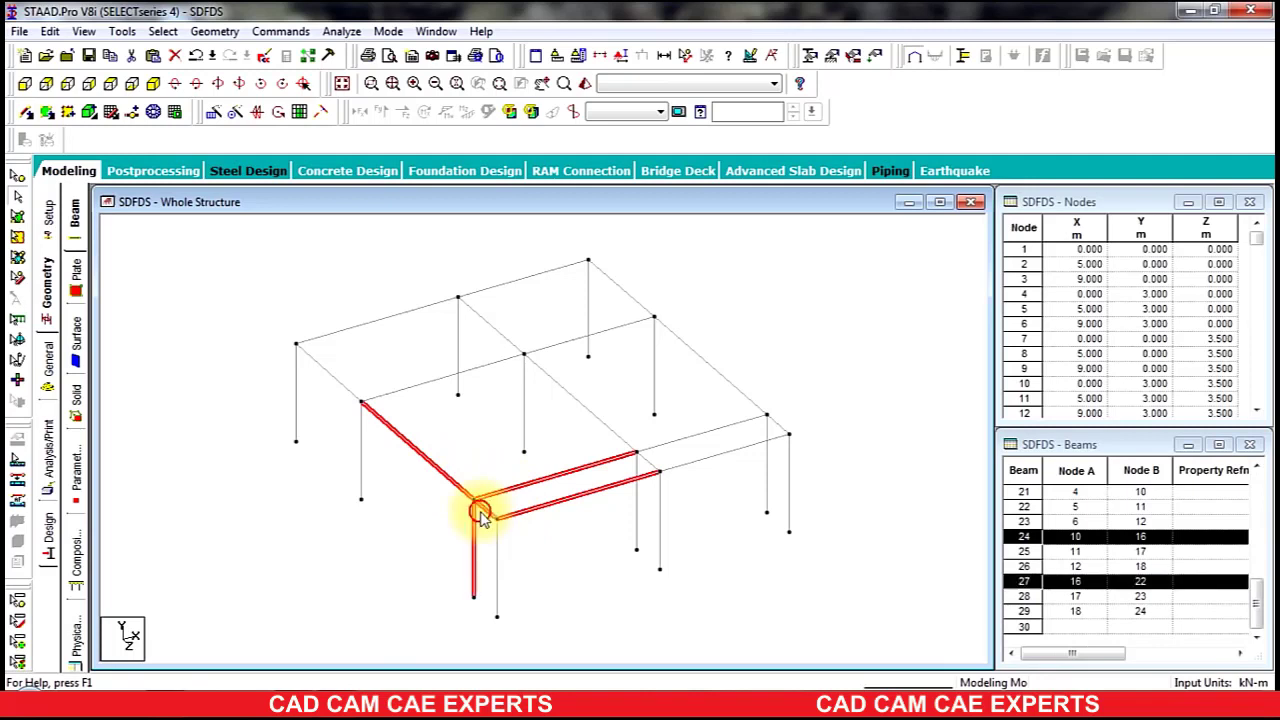
ctrl+click(658, 525)
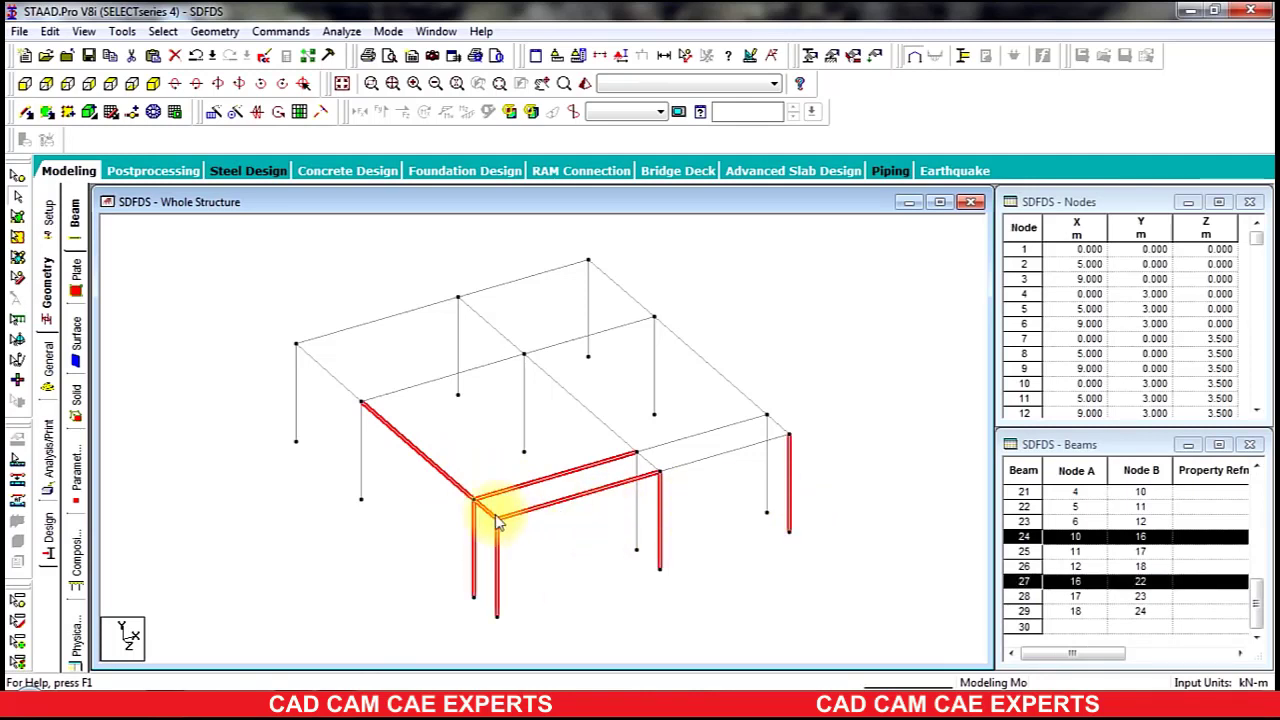
key(Delete)
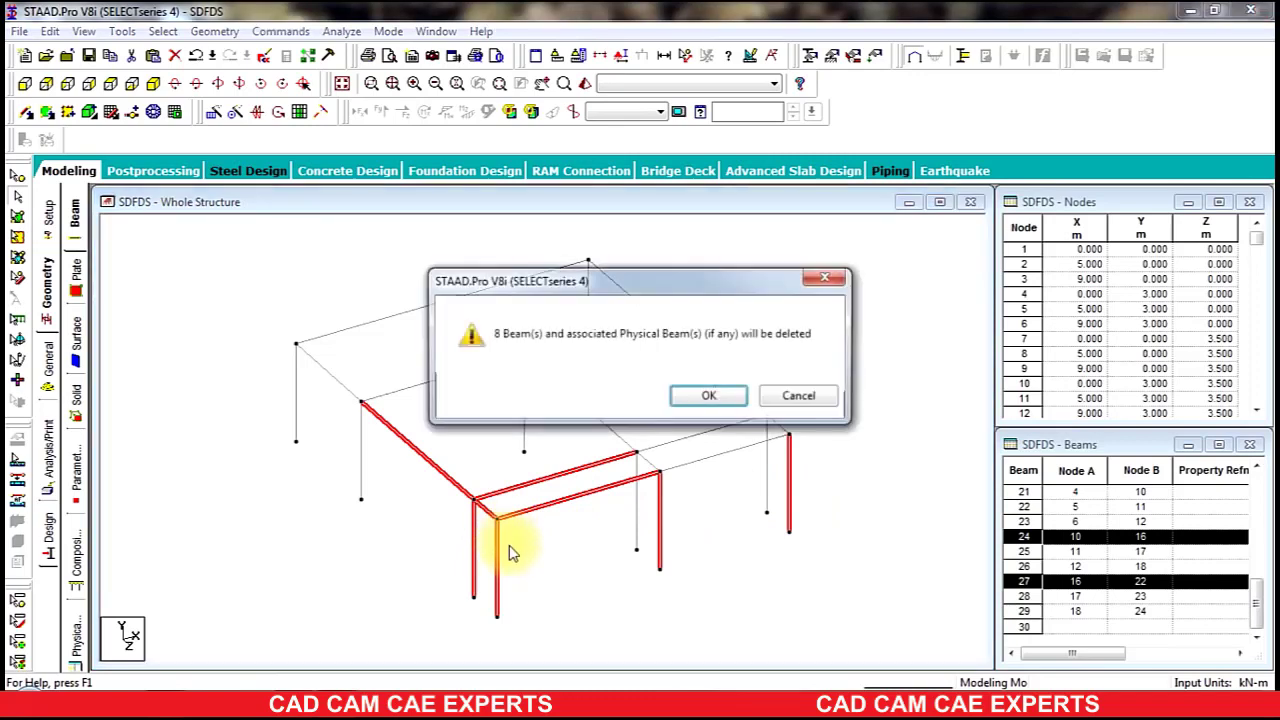
key(Return)
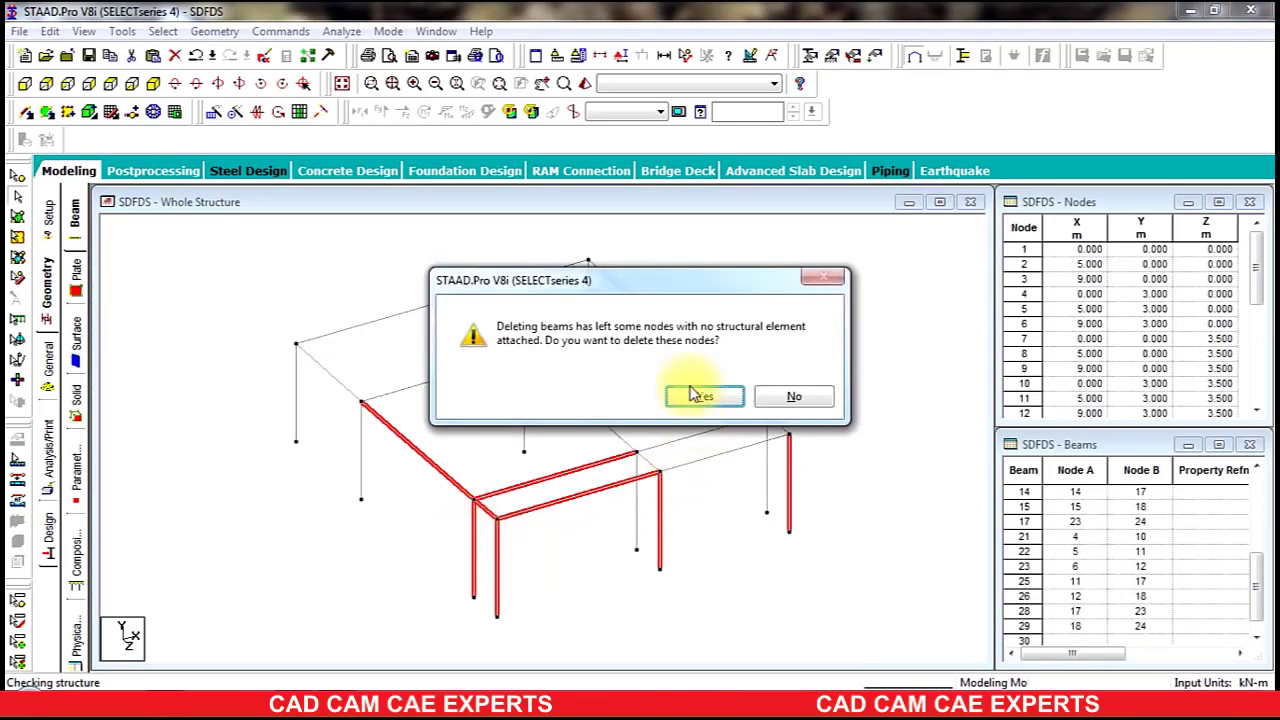
click(690, 400)
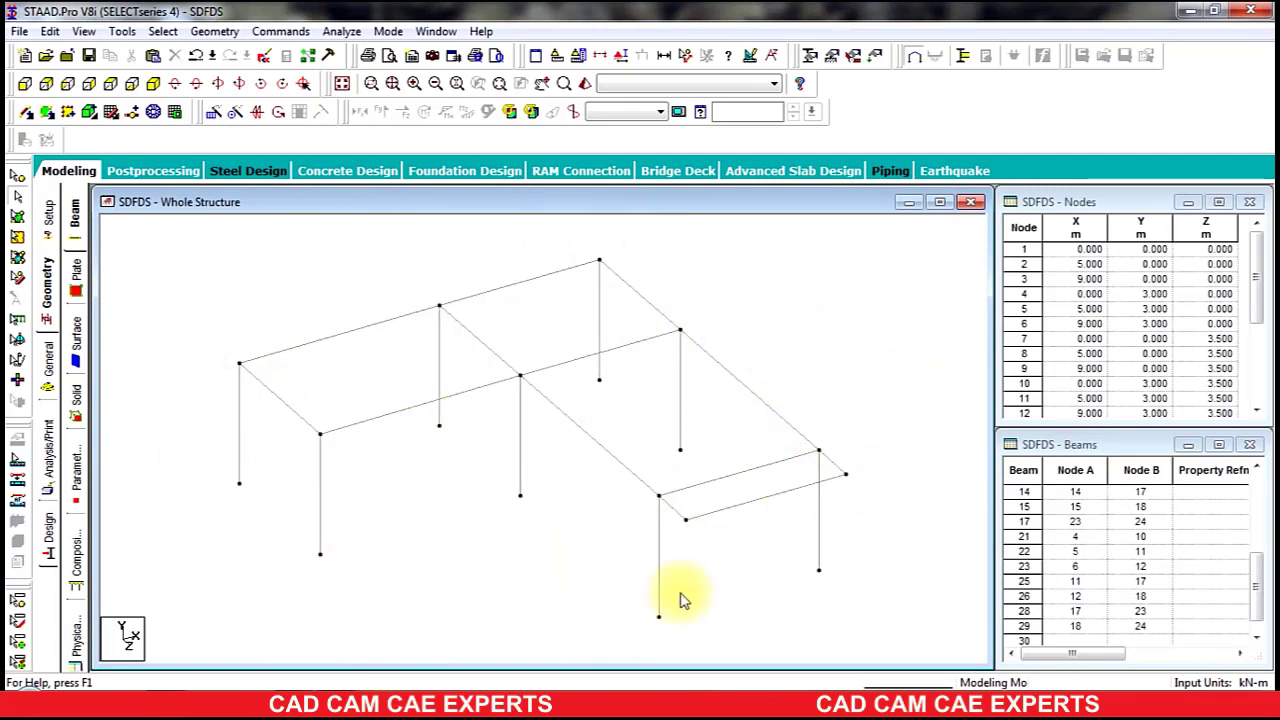
click(200, 33)
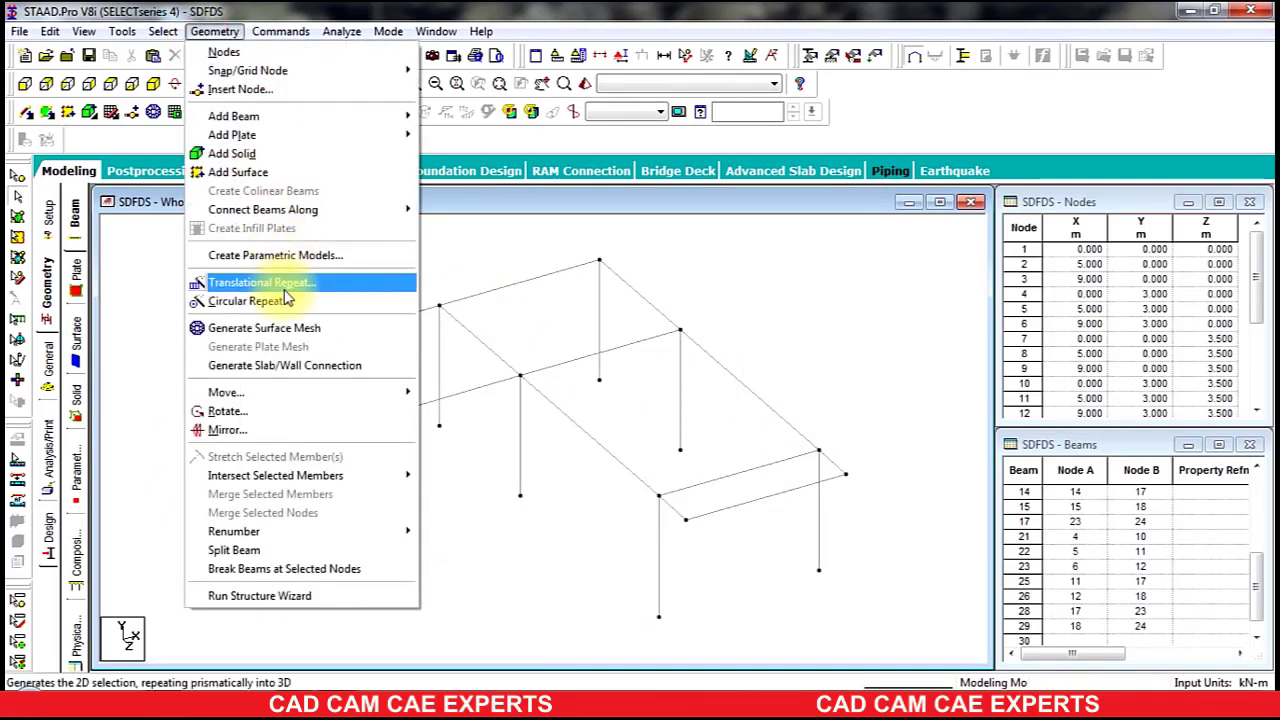
click(284, 283)
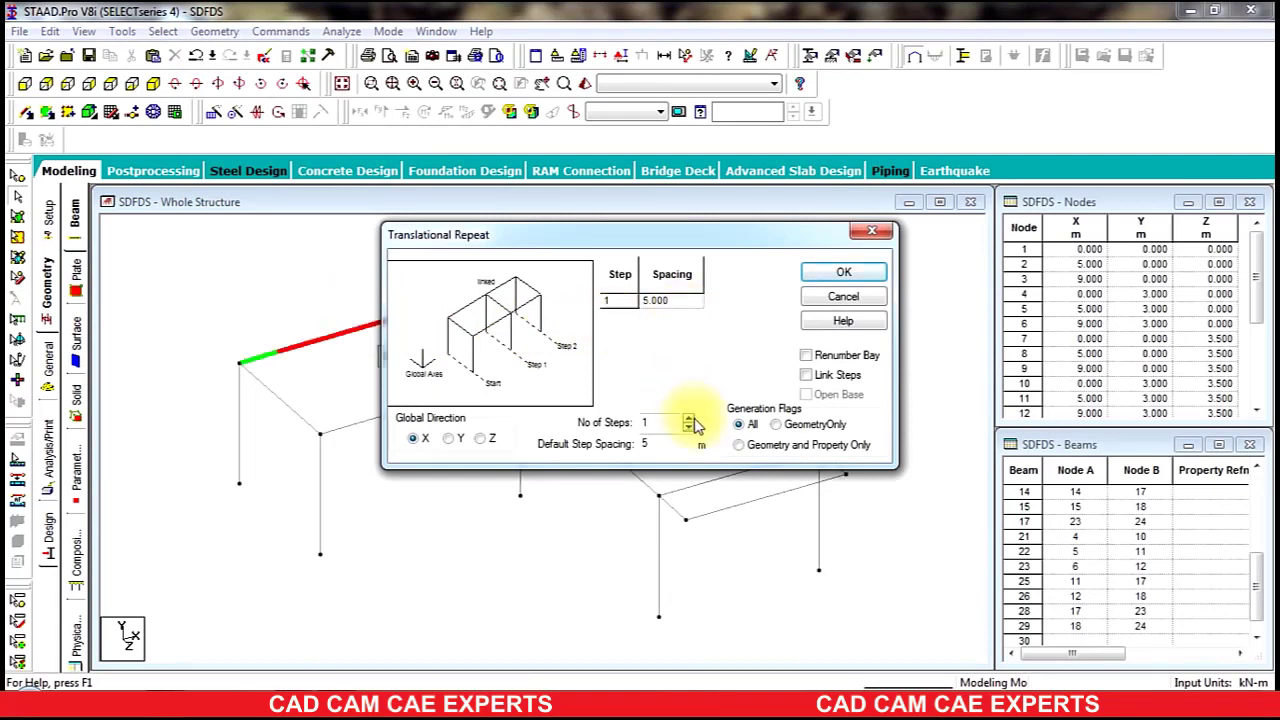
double_click(642, 449)
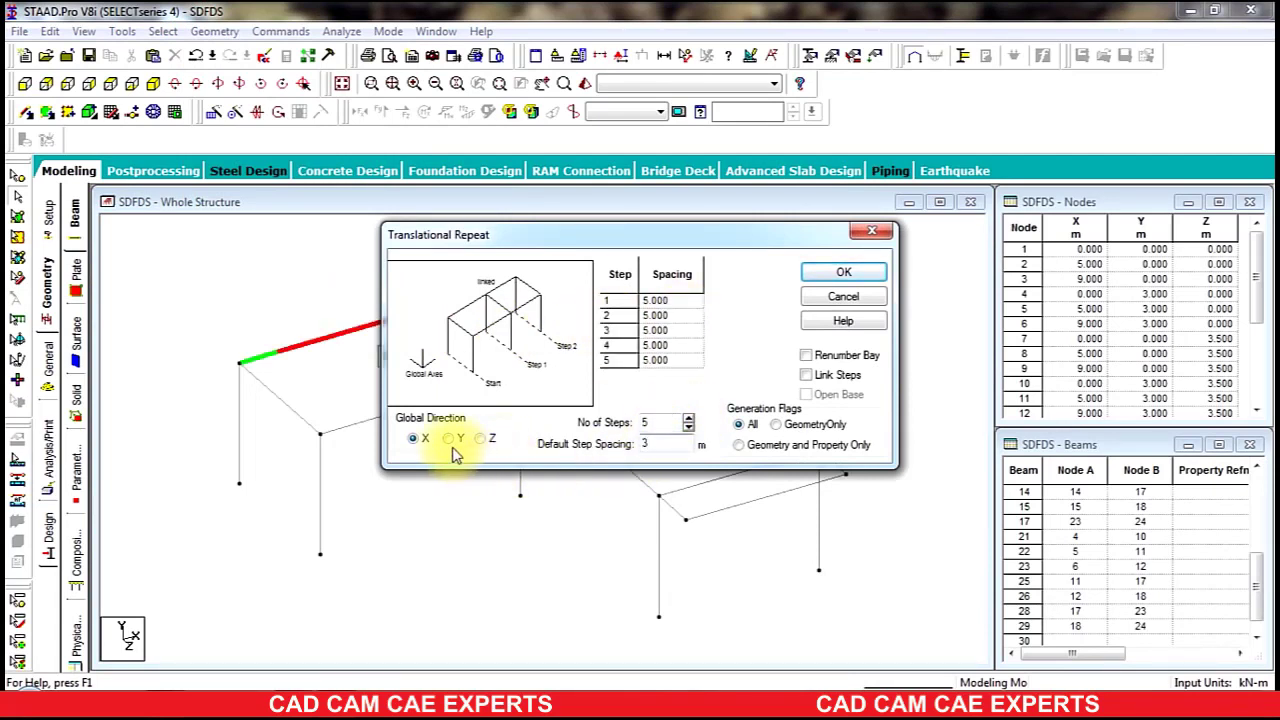
click(448, 442)
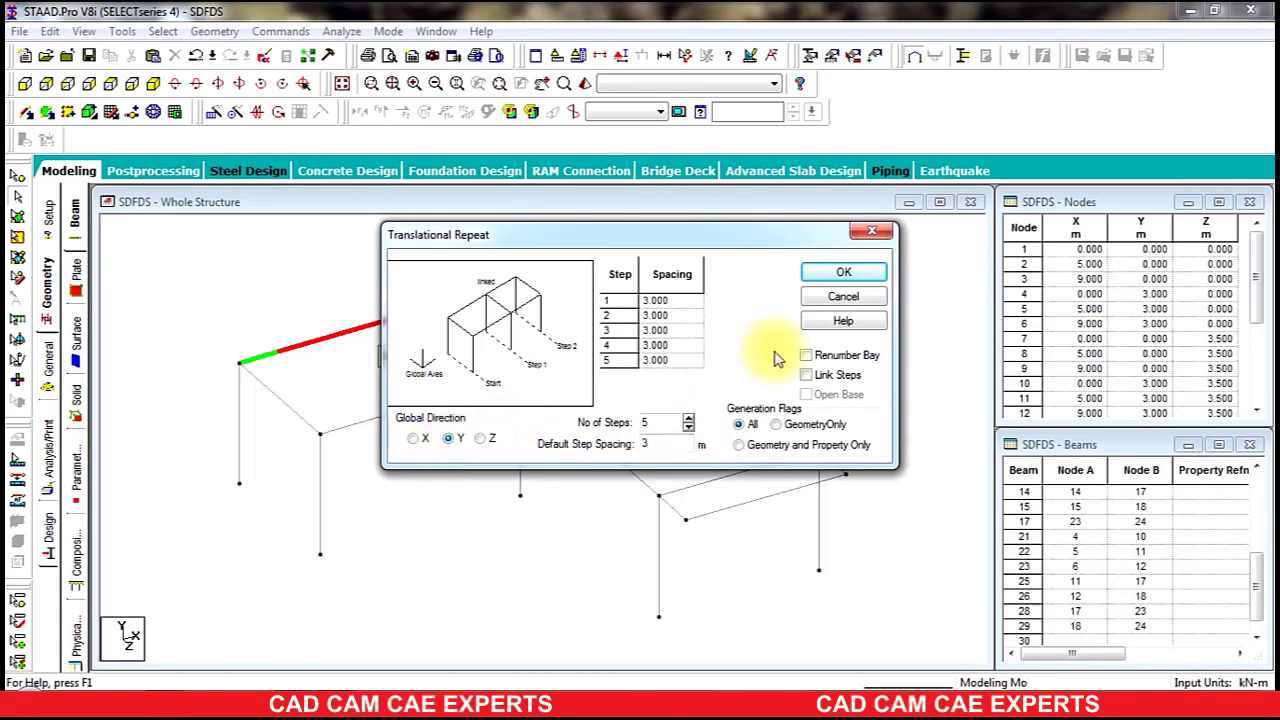
click(843, 277)
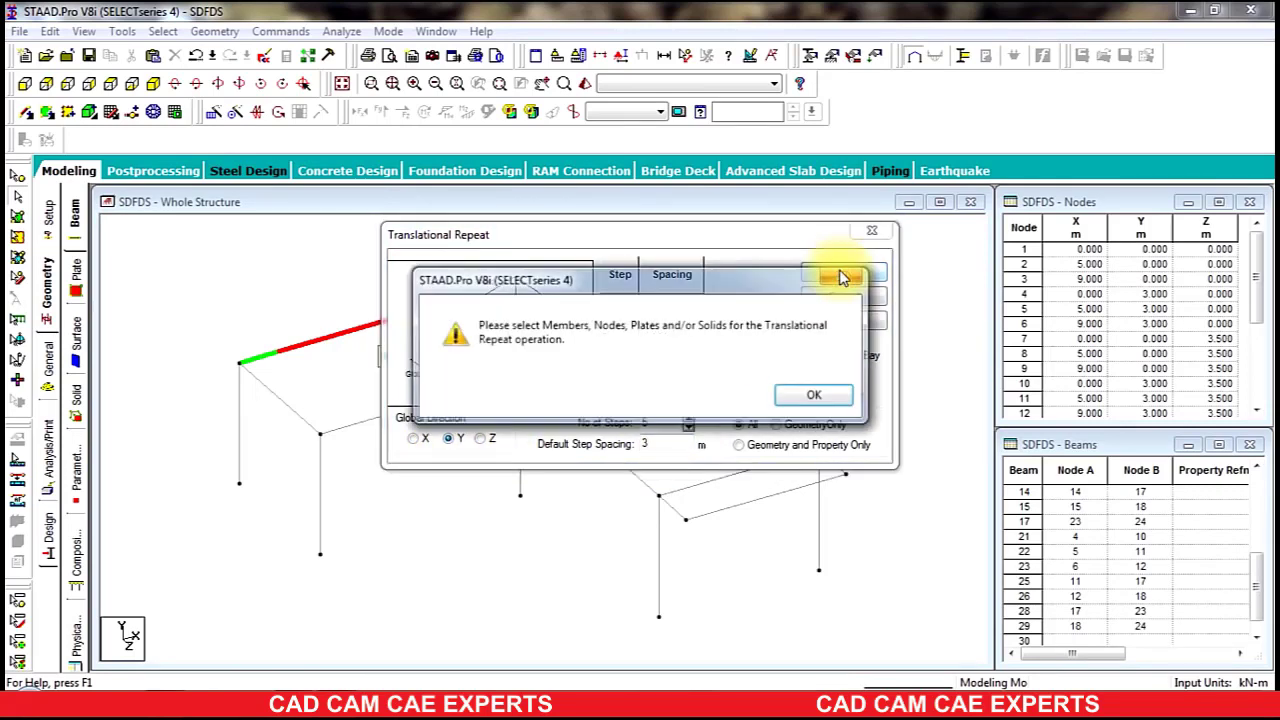
click(832, 400)
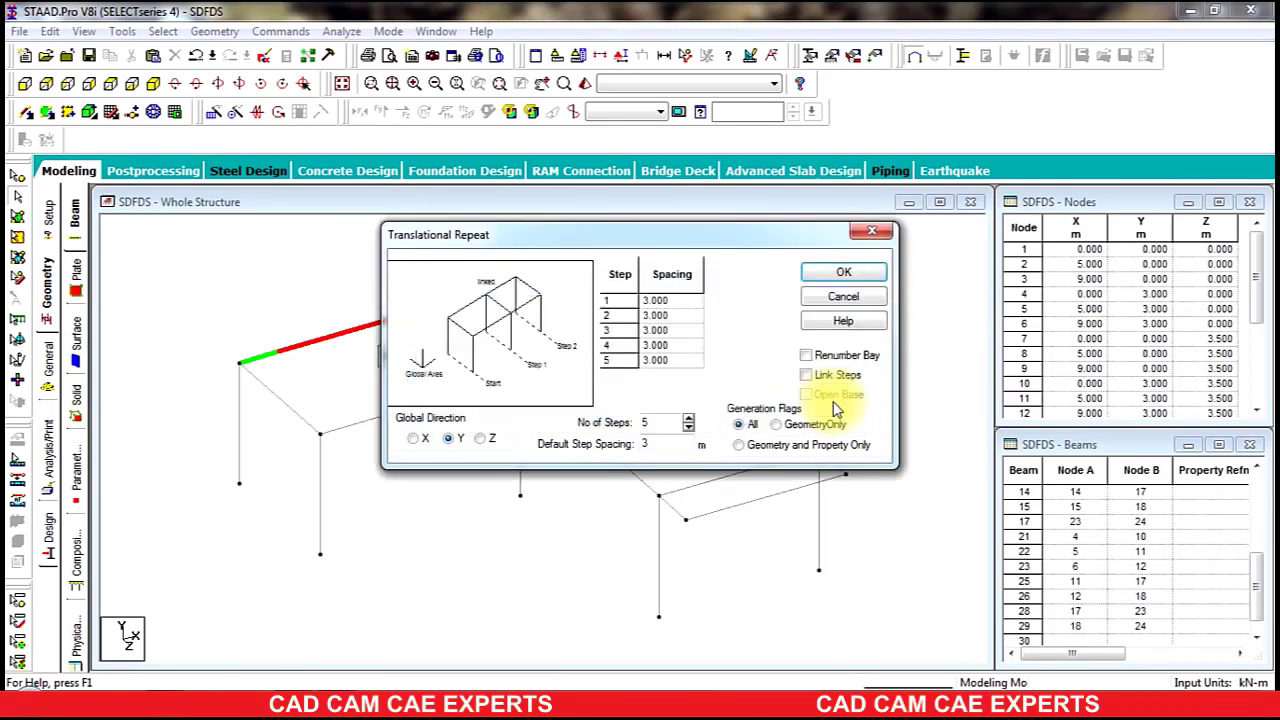
click(840, 297)
Repeat the entire single-storey frame along the global Y direction in 5 steps with 3 m spacing.
drag(896, 231, 170, 675)
click(216, 32)
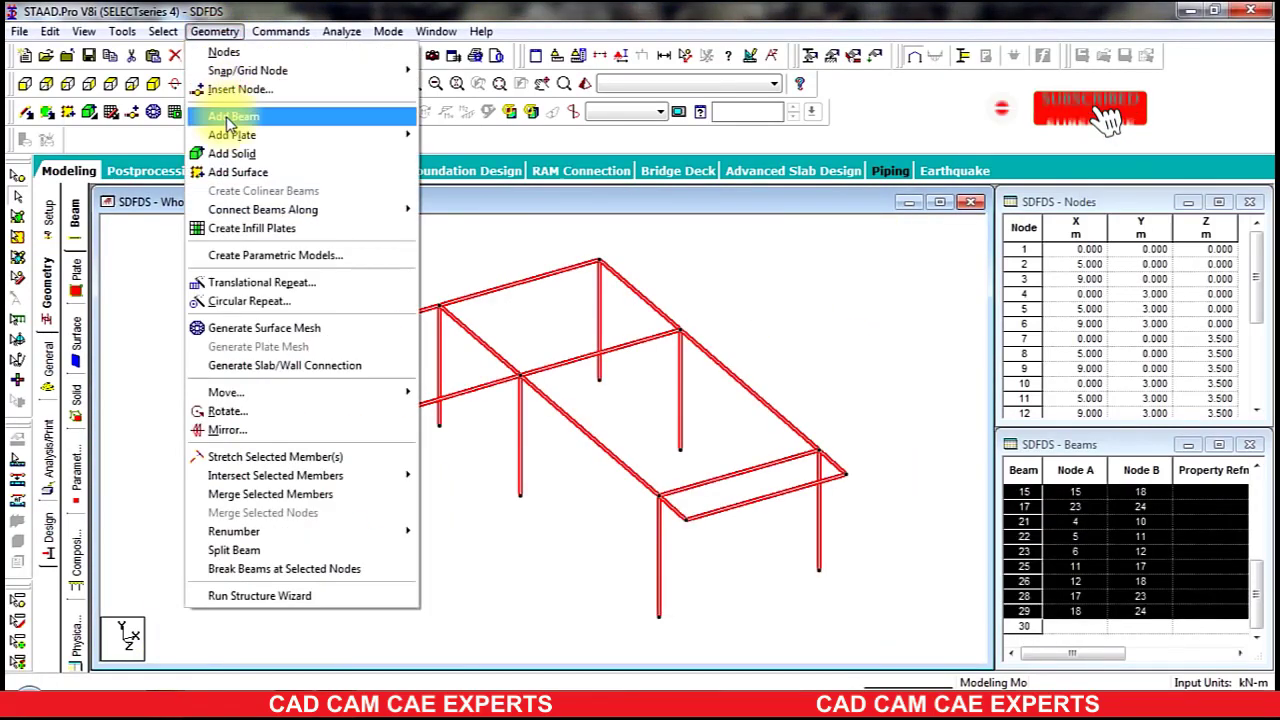
click(257, 281)
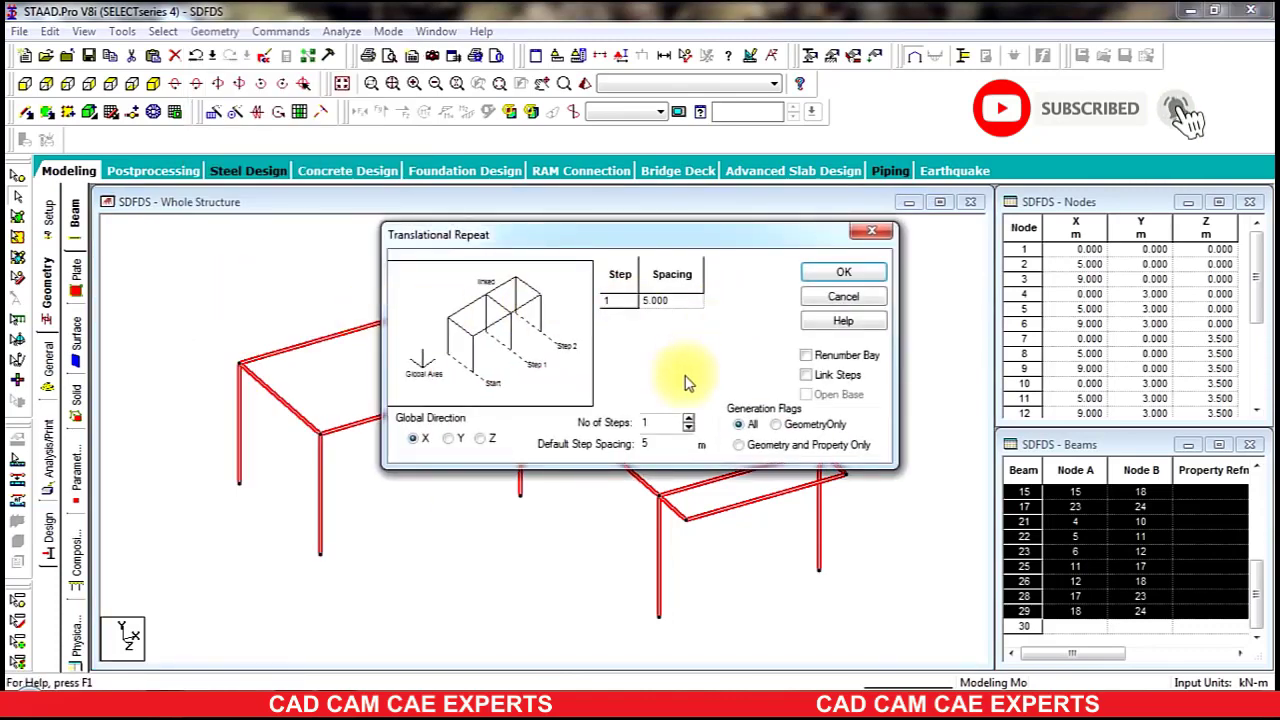
click(689, 419)
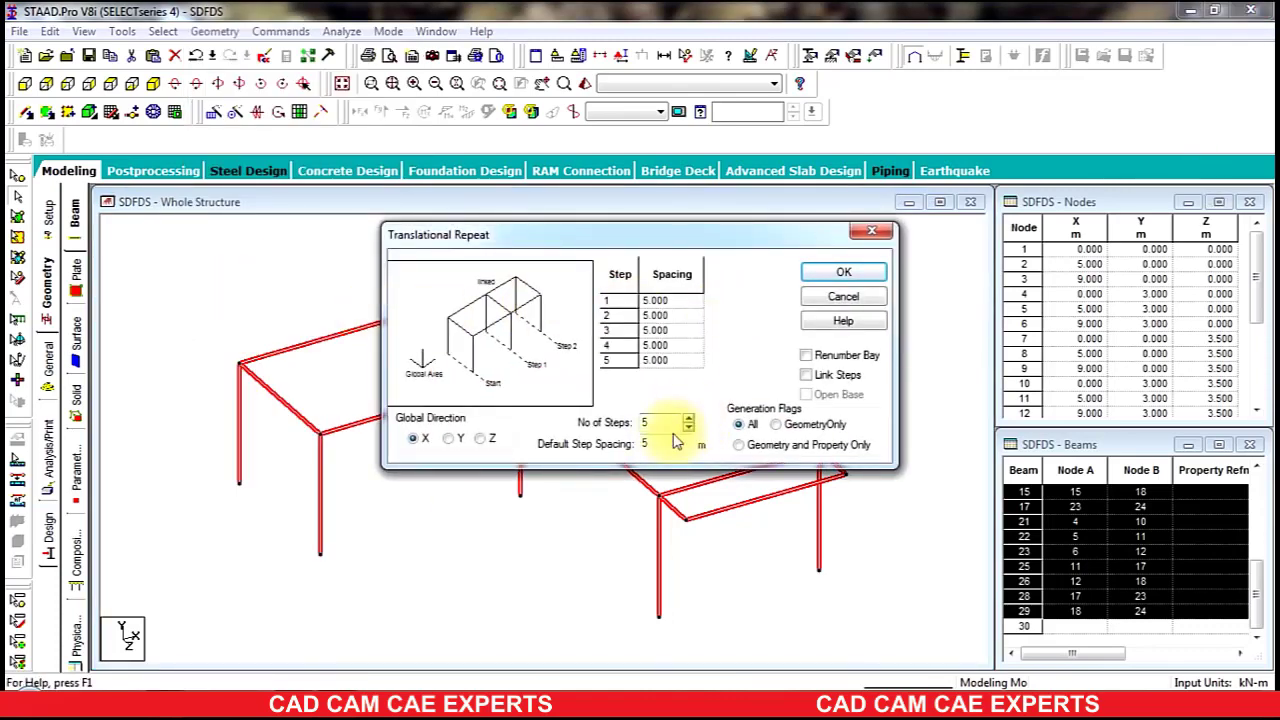
double_click(652, 445)
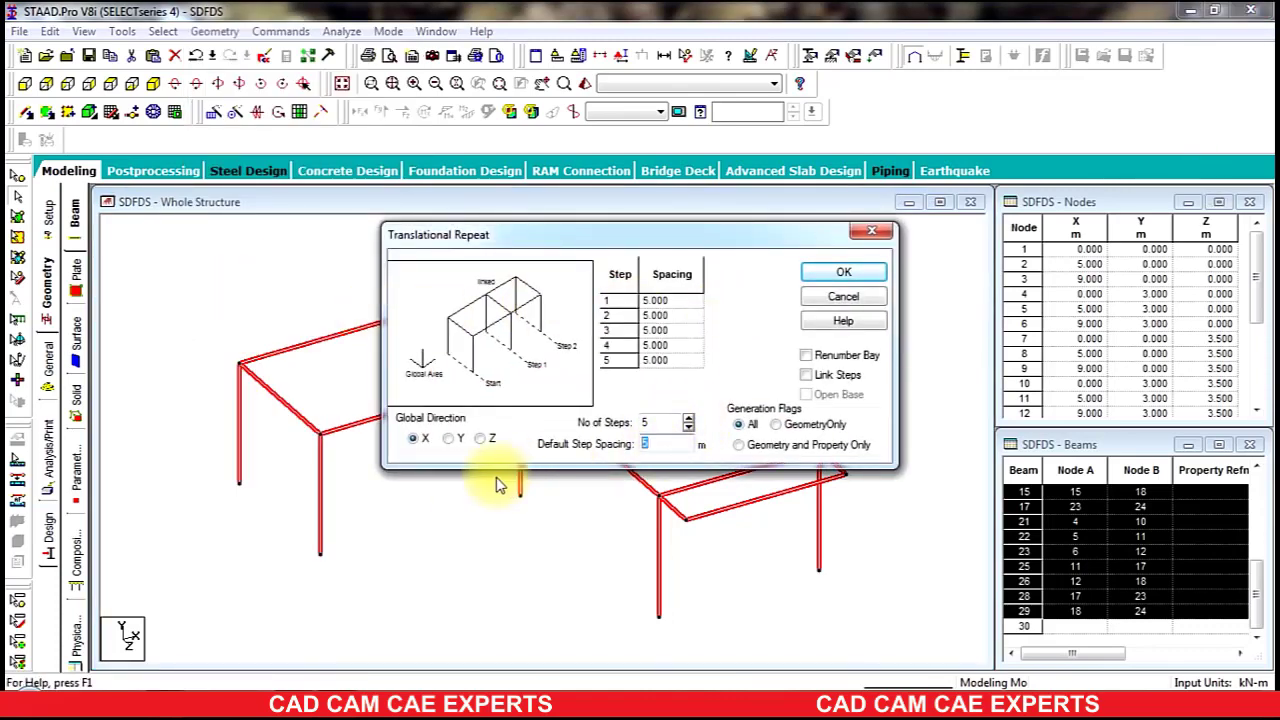
click(453, 440)
click(843, 272)
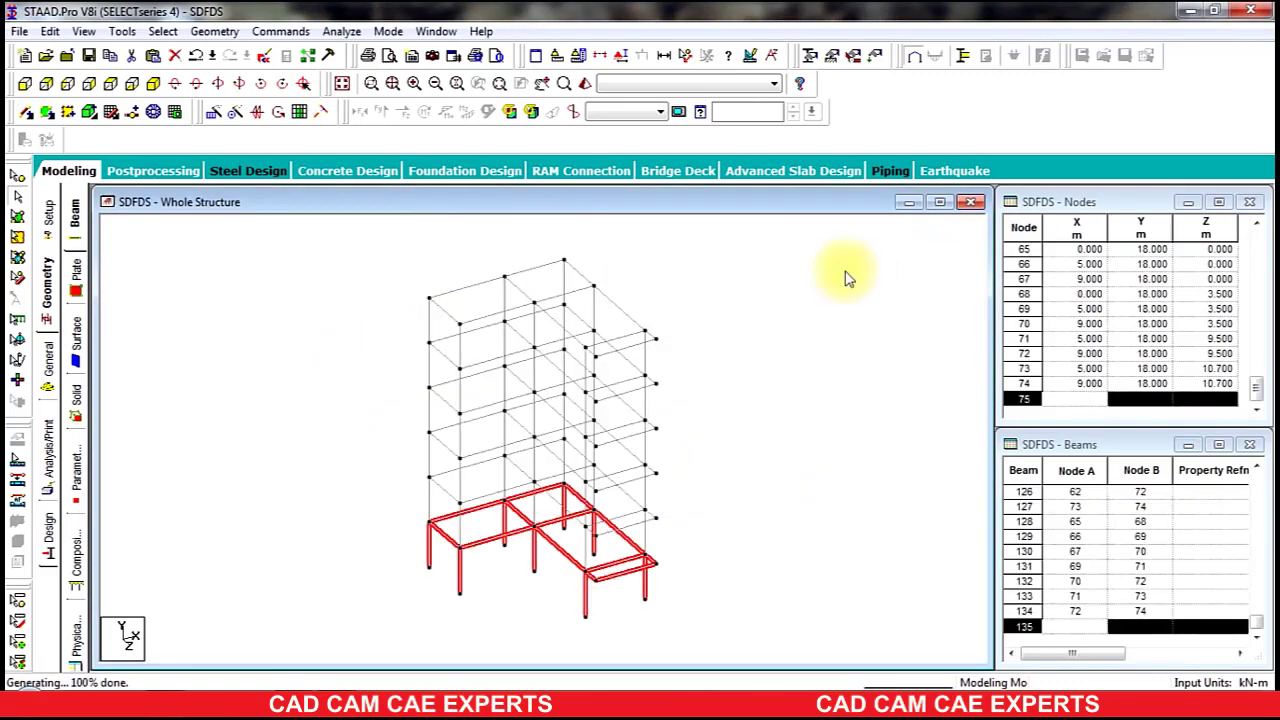
click(771, 338)
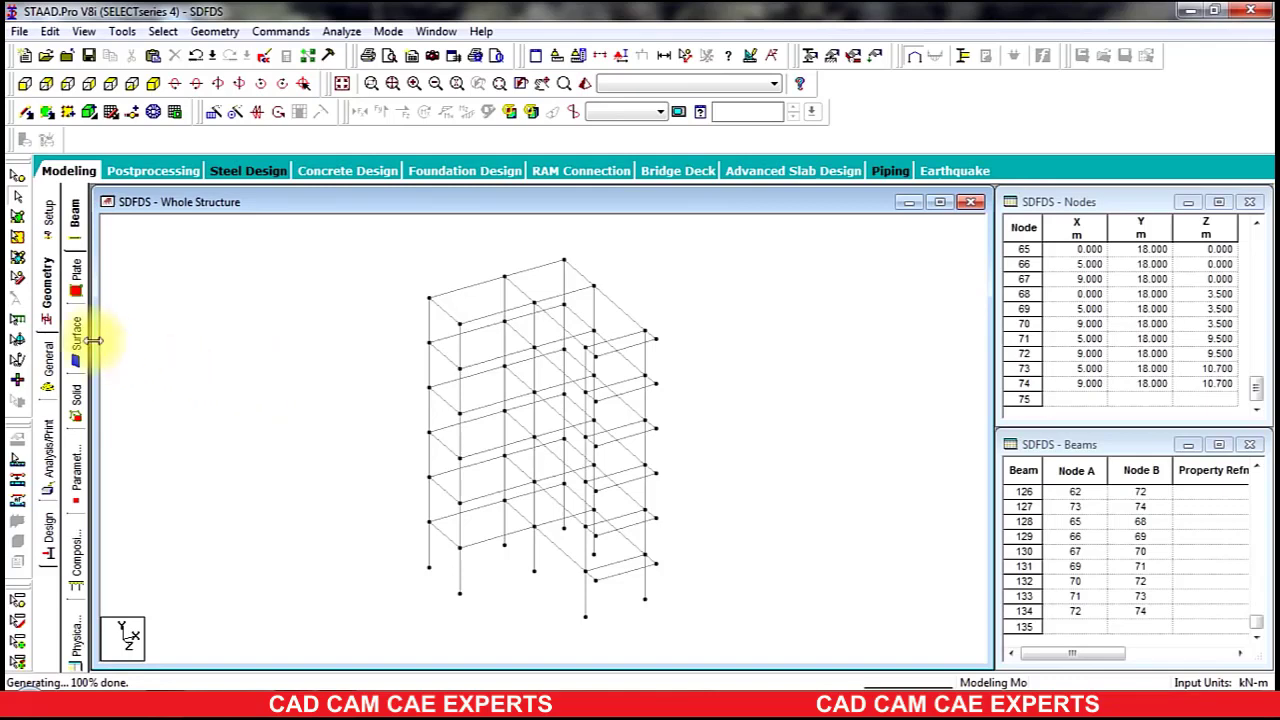
Define a rectangular concrete section property with YD 0.35 m and ZD 0.25 m.
click(46, 362)
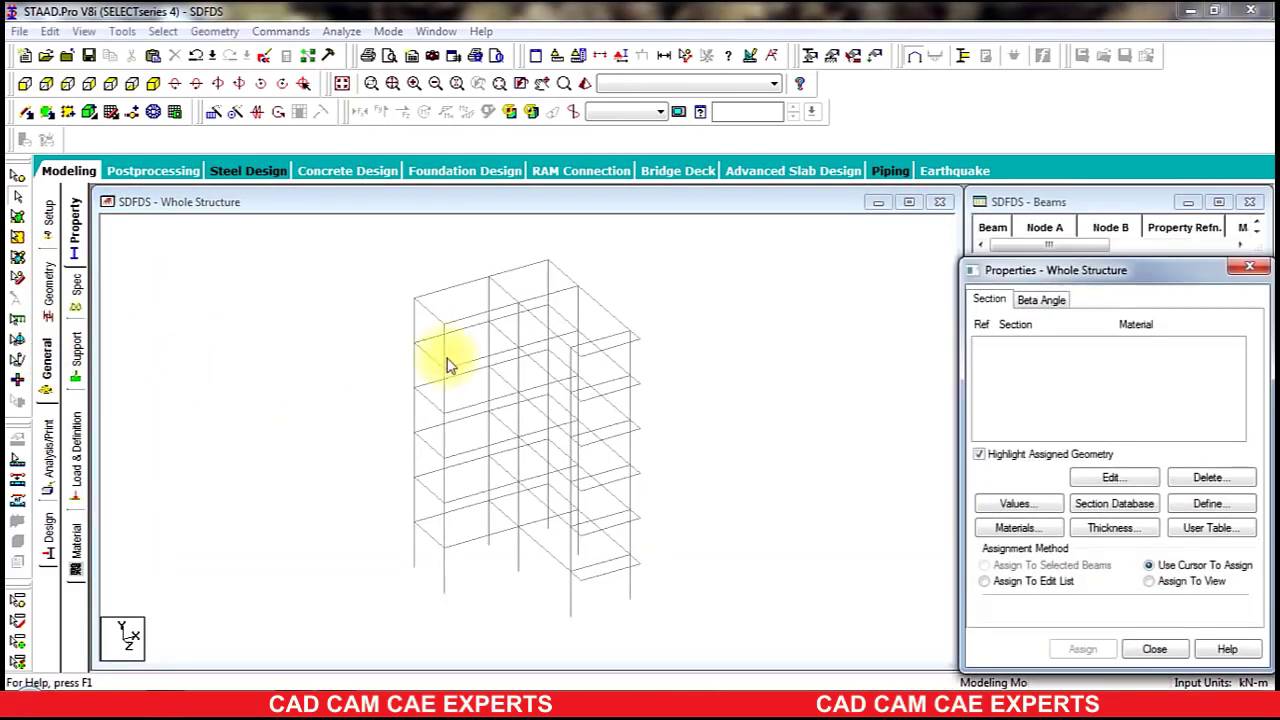
click(1205, 504)
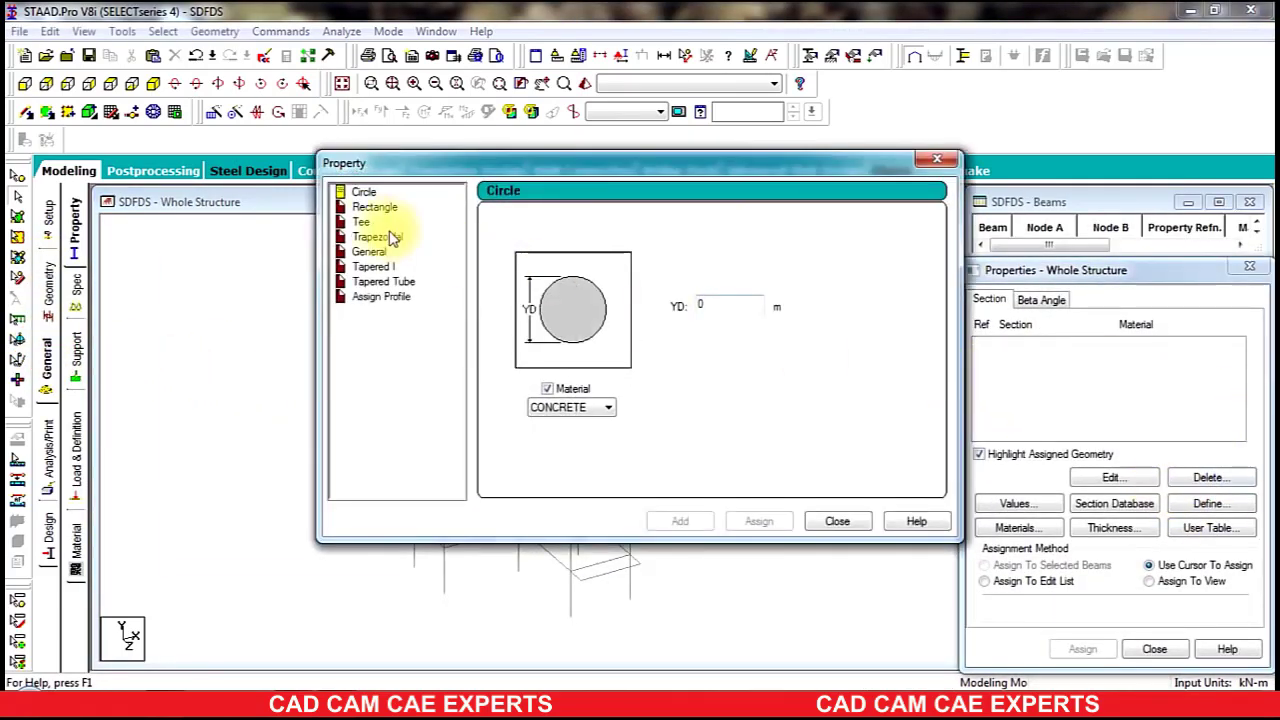
click(372, 208)
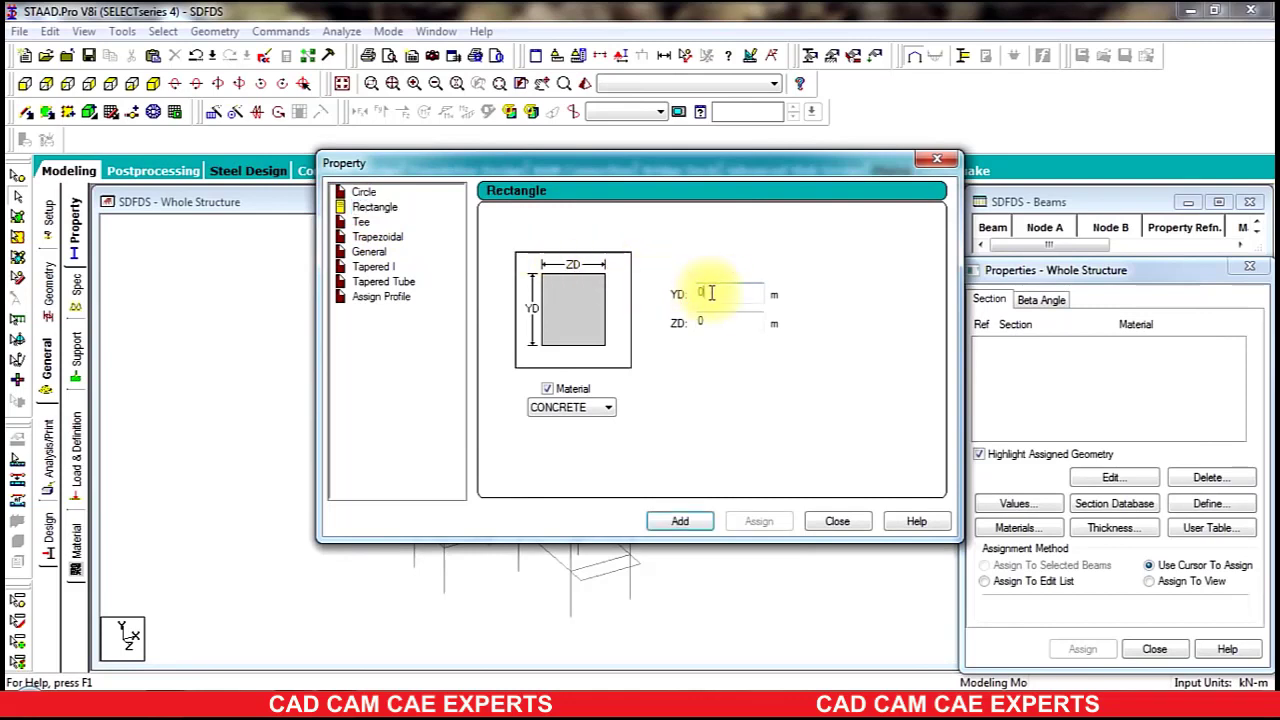
click(707, 324)
text(0)
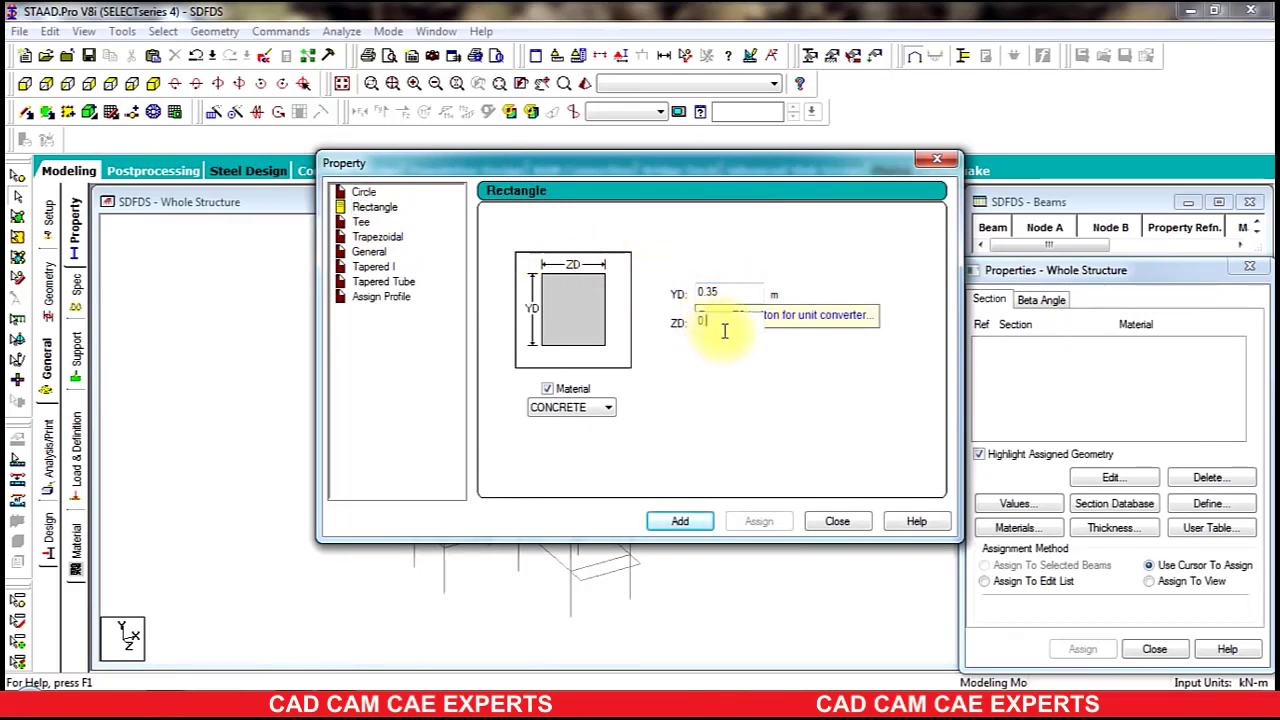
click(679, 521)
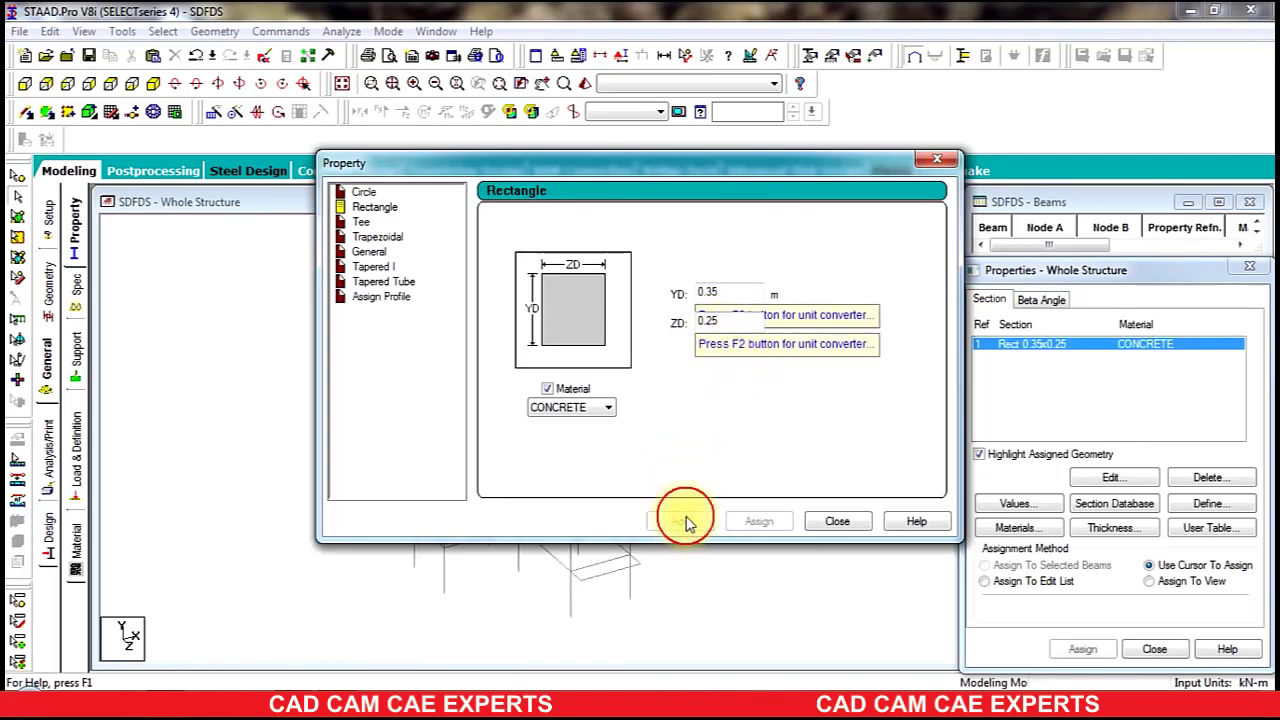
click(830, 521)
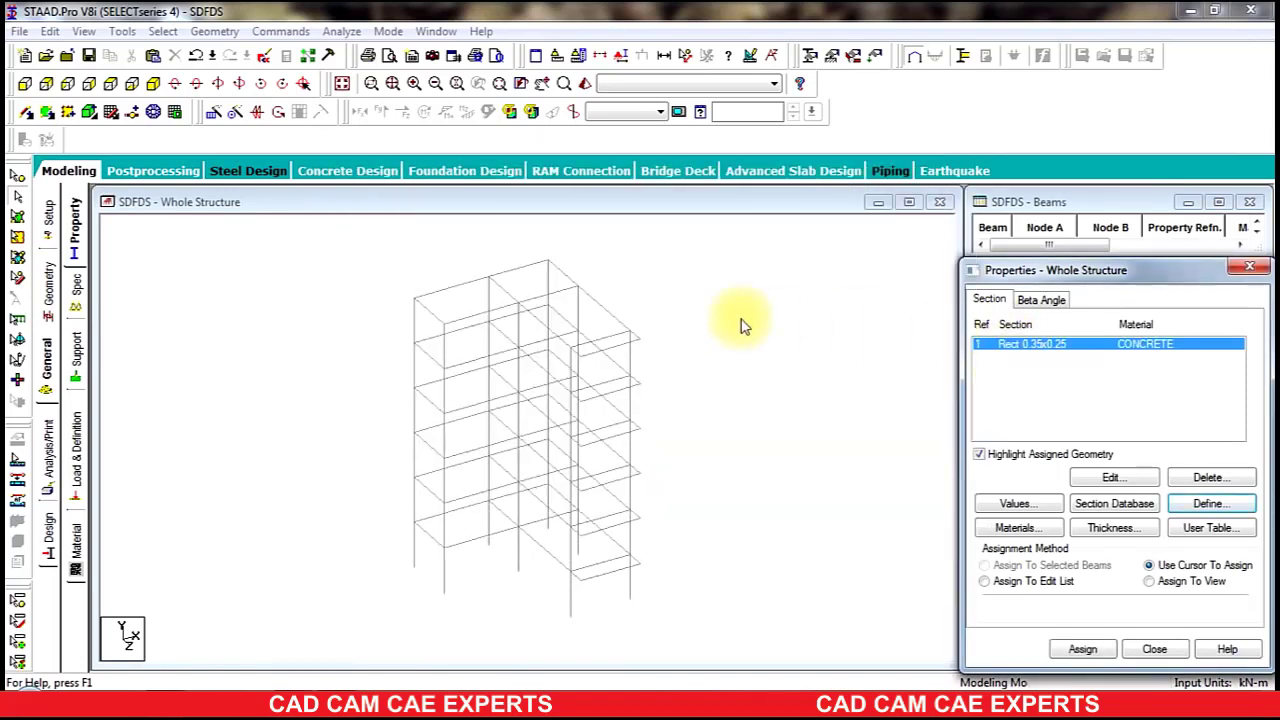
Assign the 0.35 x 0.25 m rectangular concrete section to all members of the building frame.
drag(688, 237, 337, 668)
click(1082, 649)
click(1131, 515)
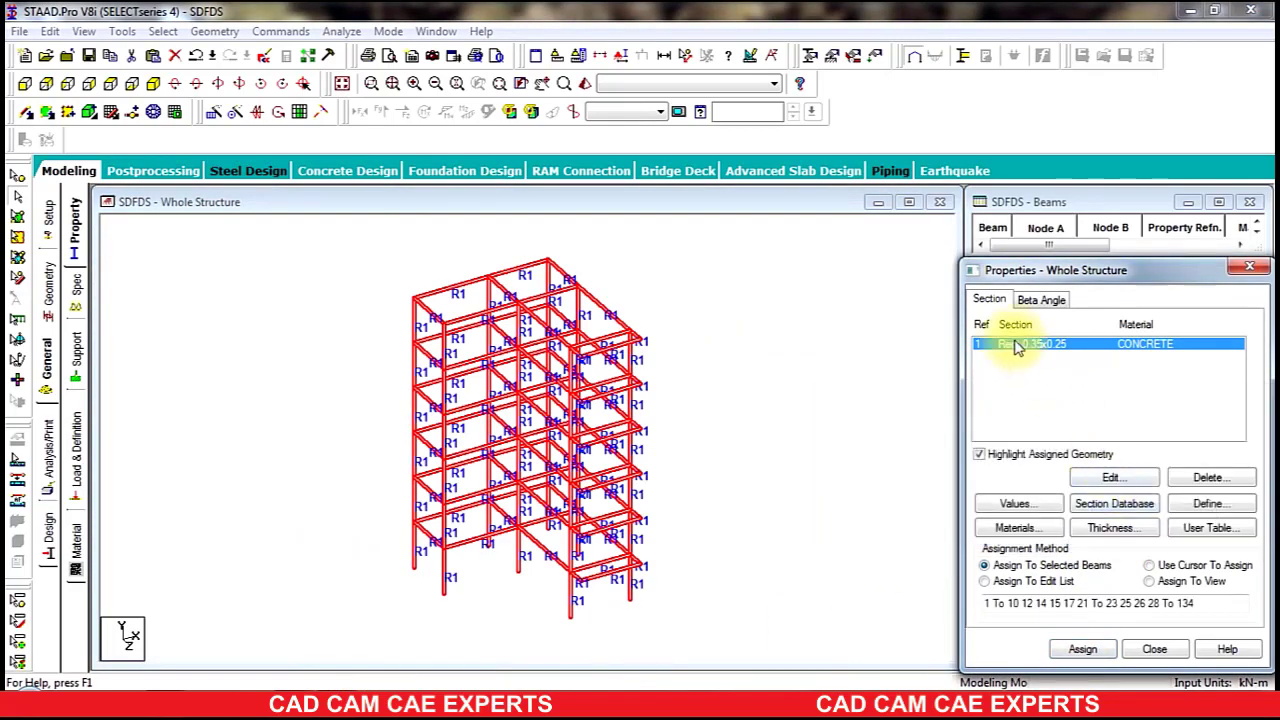
Create a fixed support and choose it in the support list for assignment.
click(80, 352)
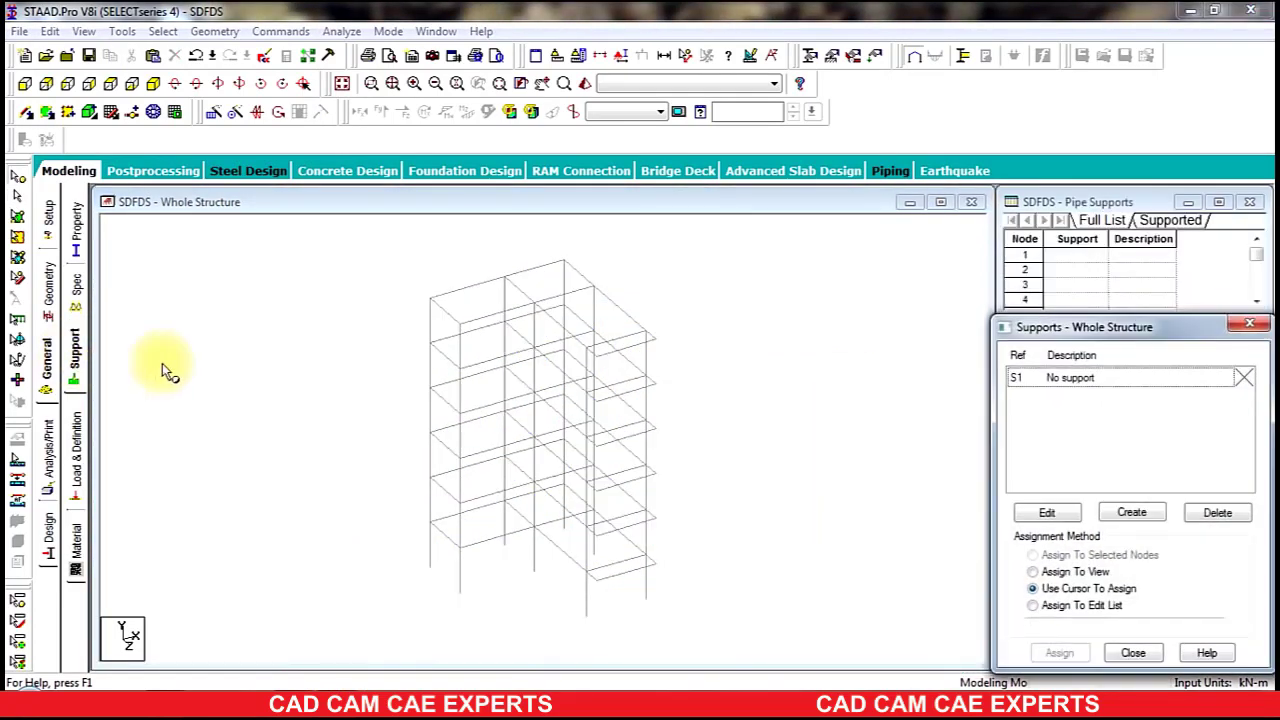
click(1128, 512)
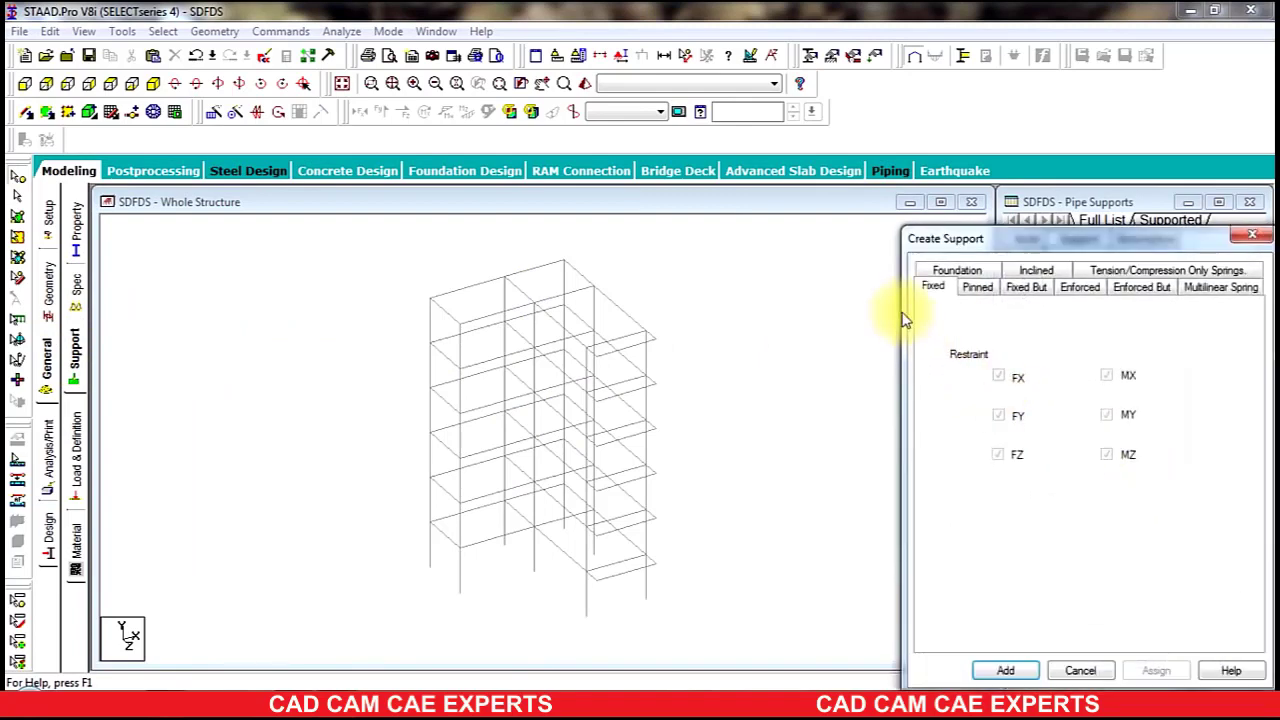
click(1006, 666)
click(1060, 398)
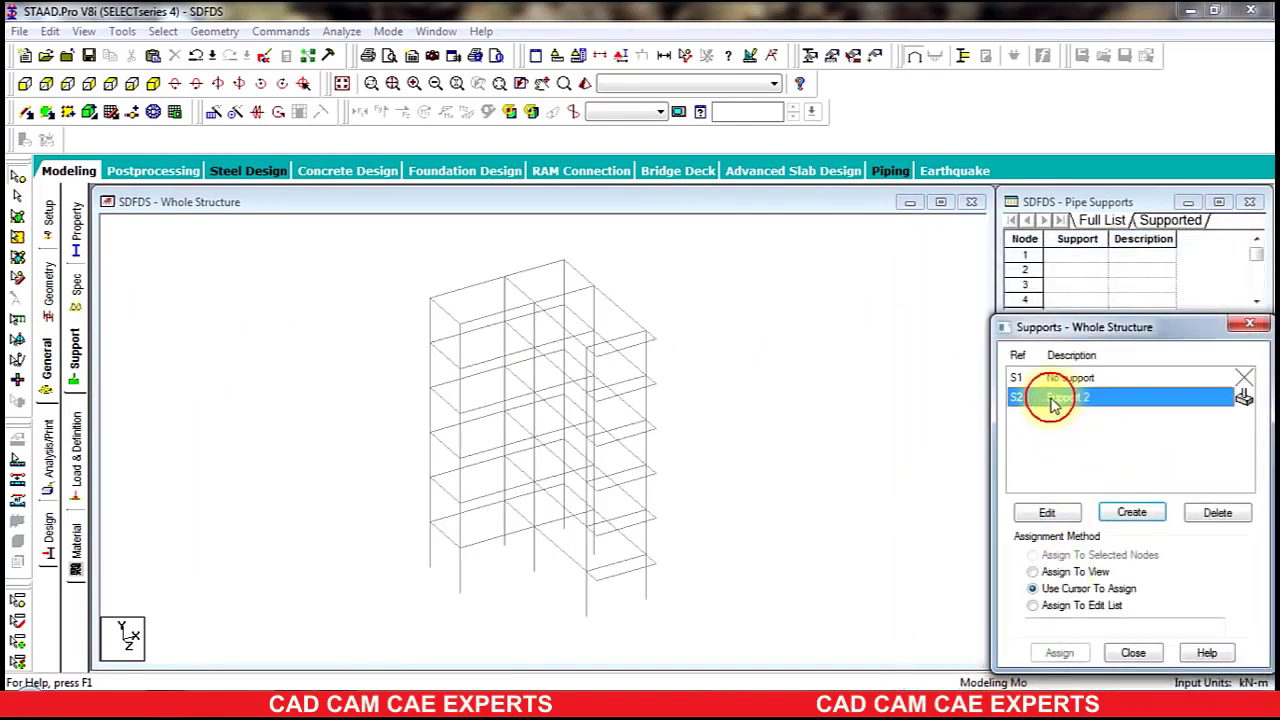
Assign the fixed support to all column base nodes, selecting them in the front elevation view.
click(25, 85)
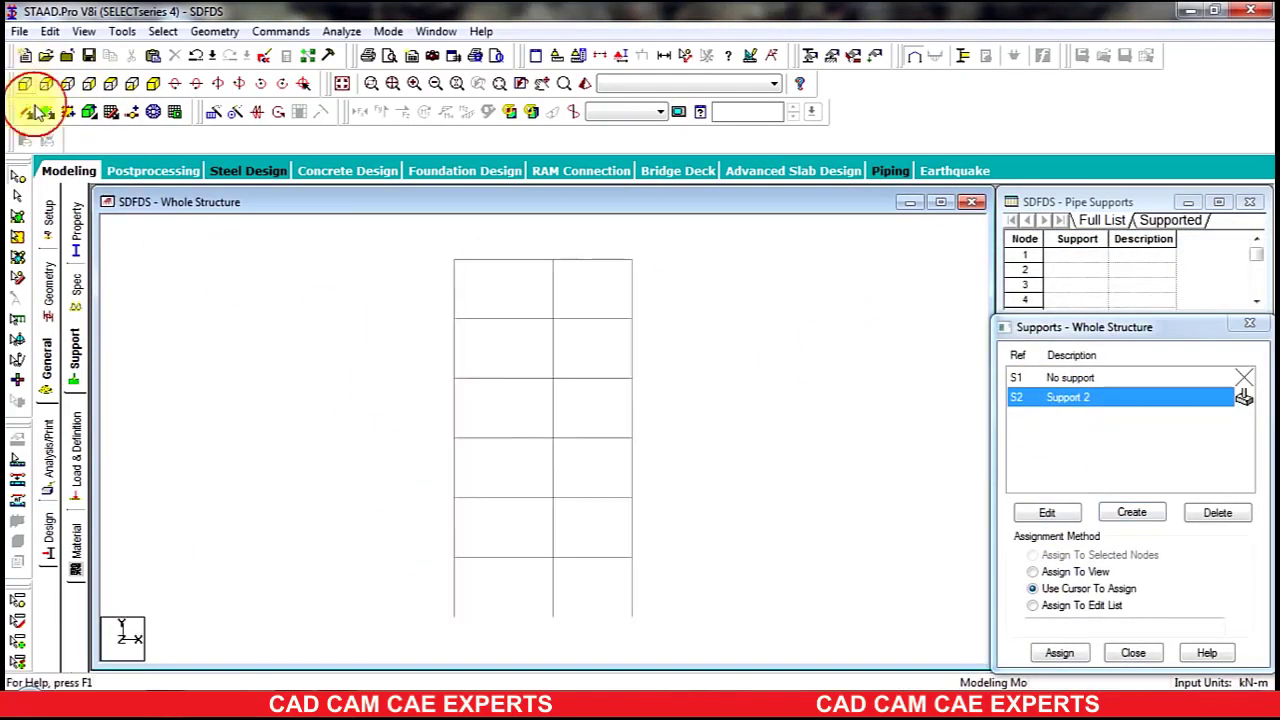
drag(325, 592, 966, 651)
click(1060, 652)
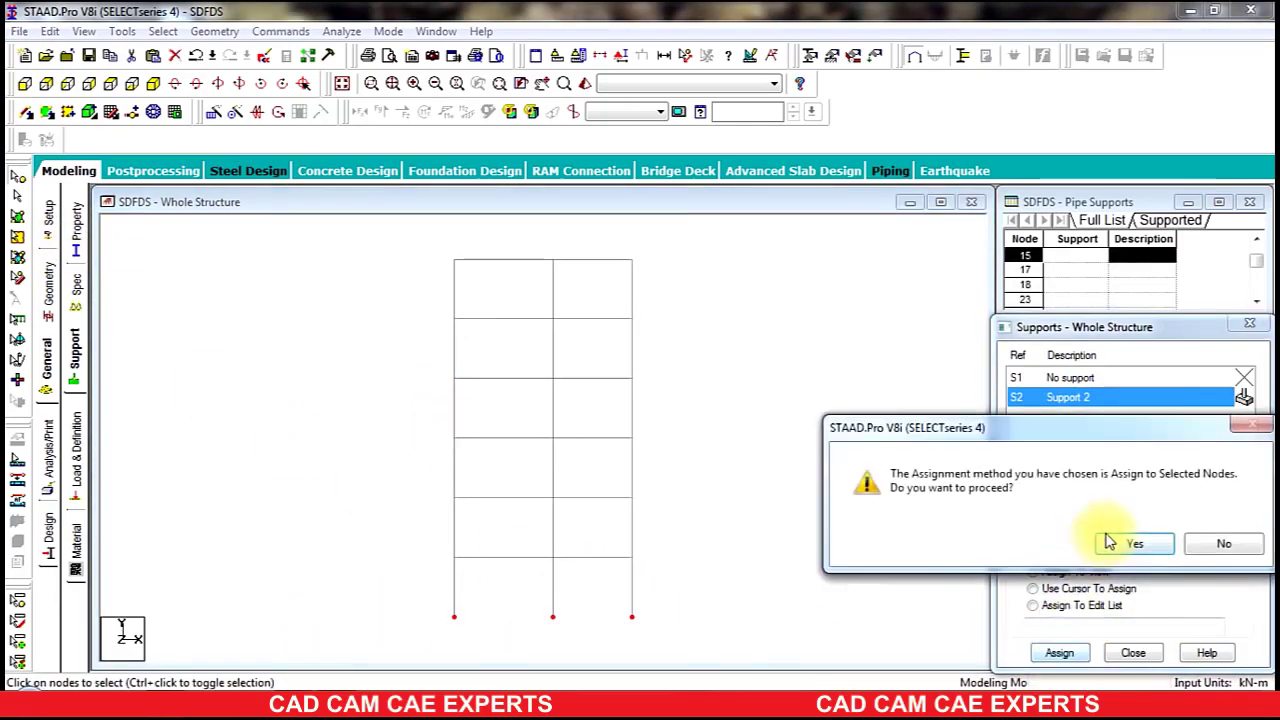
click(1128, 541)
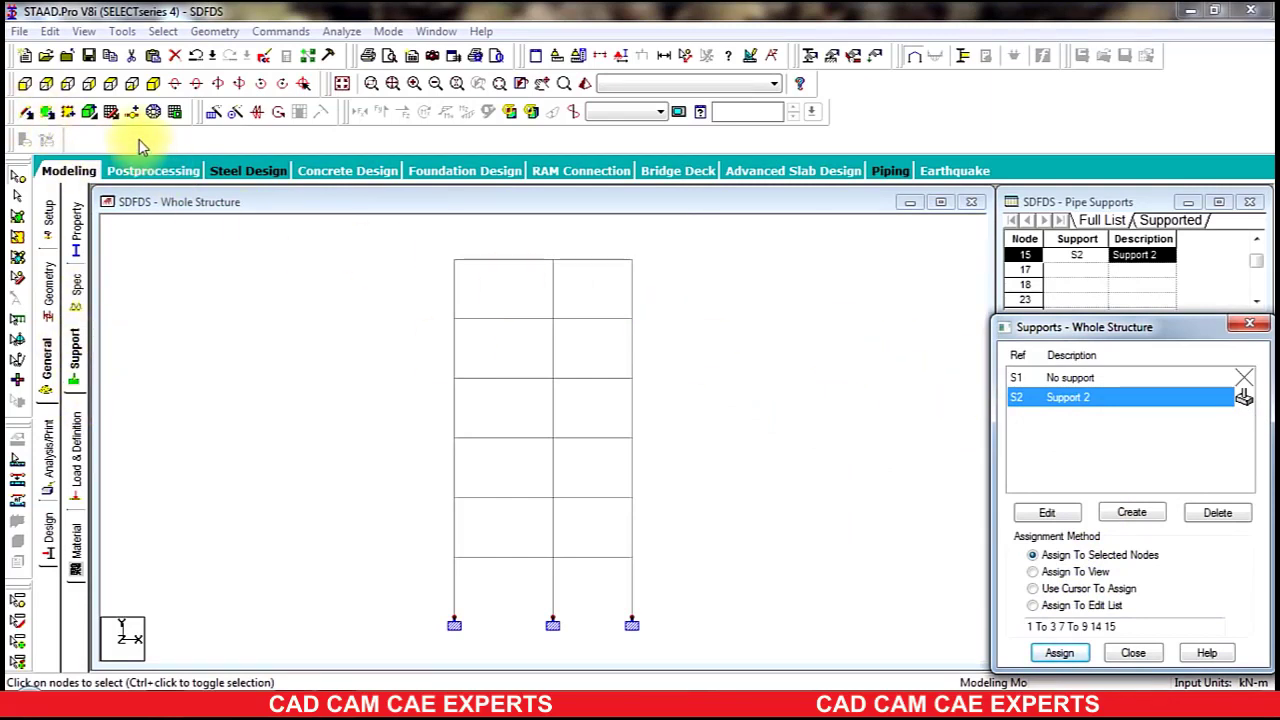
Show the frame in plan view with its member sections displayed as Sections Outline.
click(153, 83)
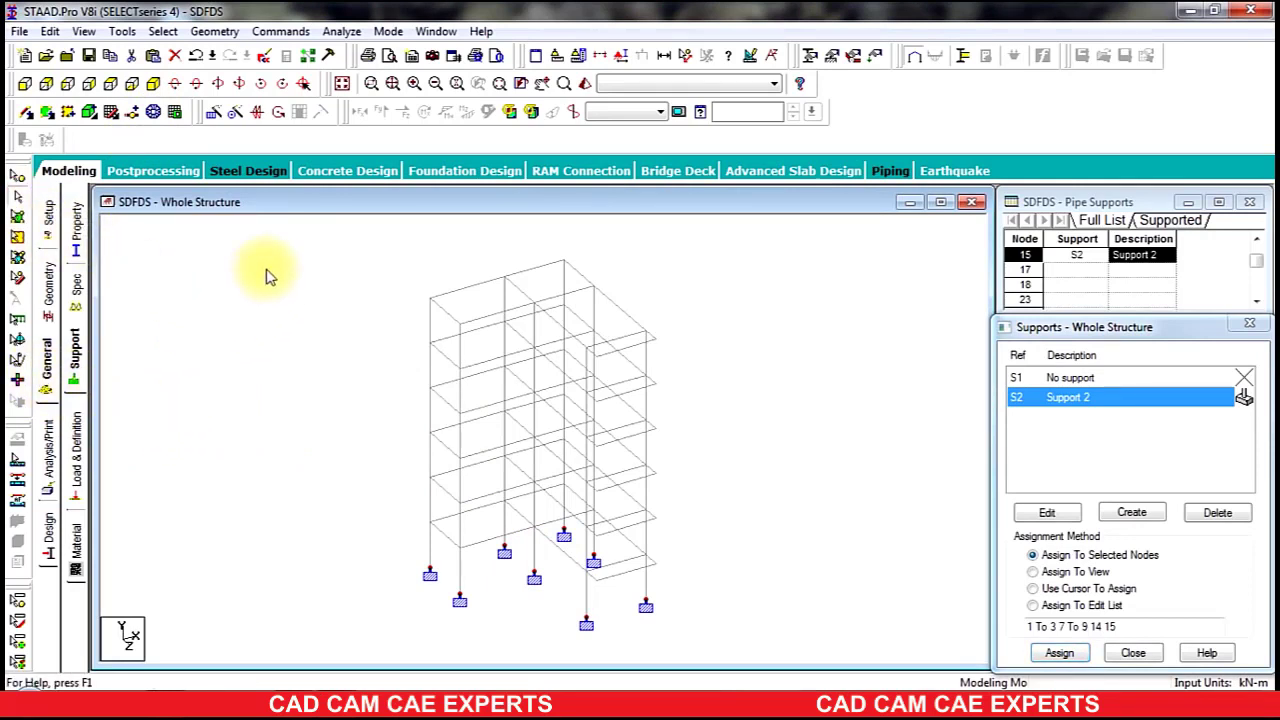
right_click(268, 318)
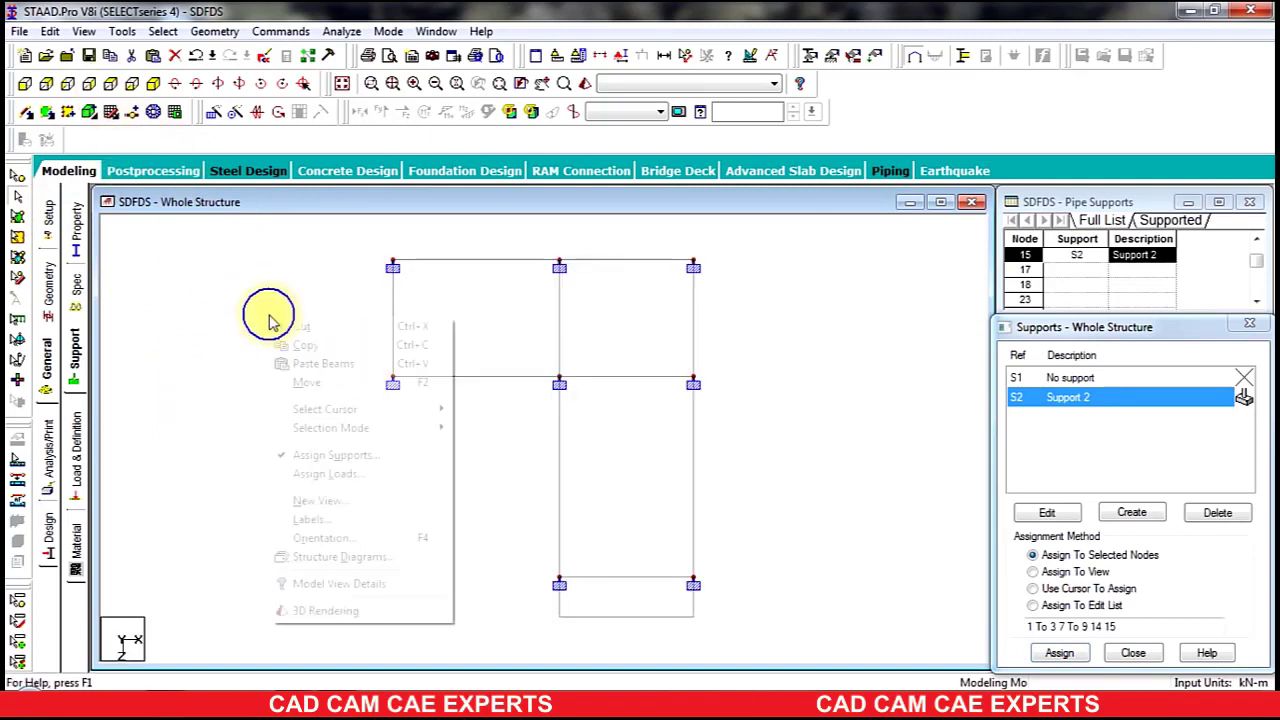
click(324, 564)
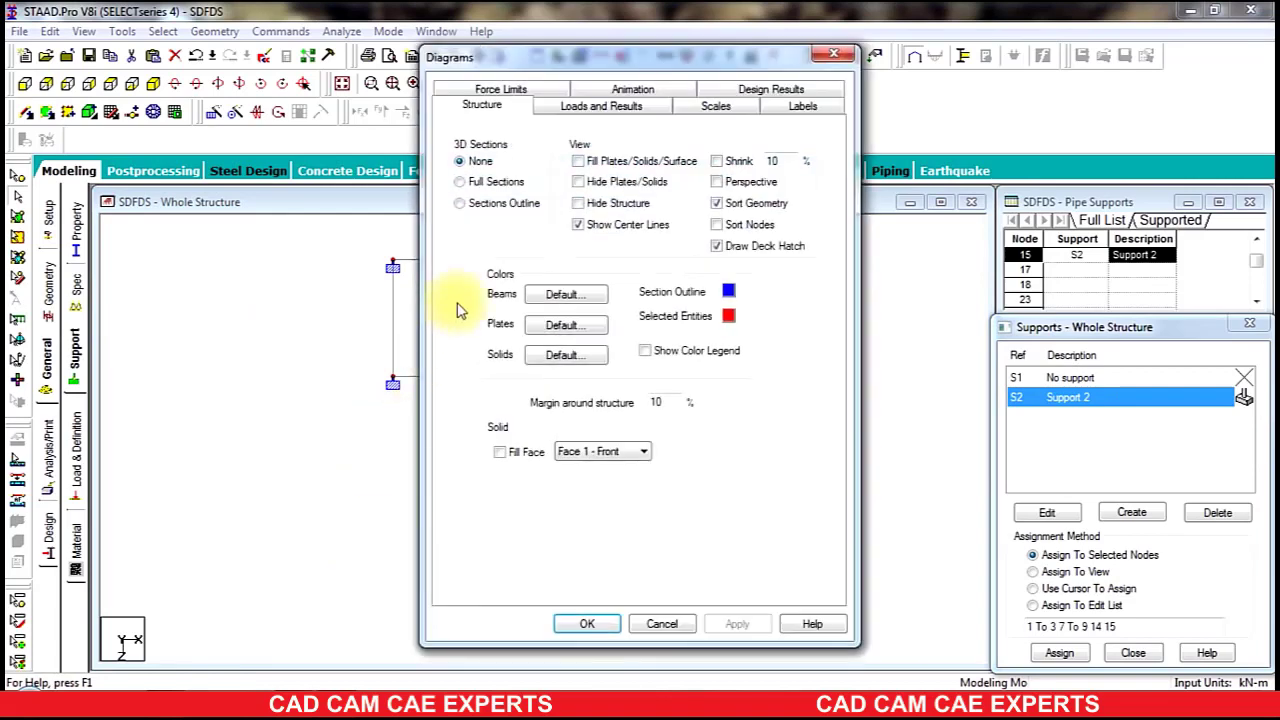
click(478, 203)
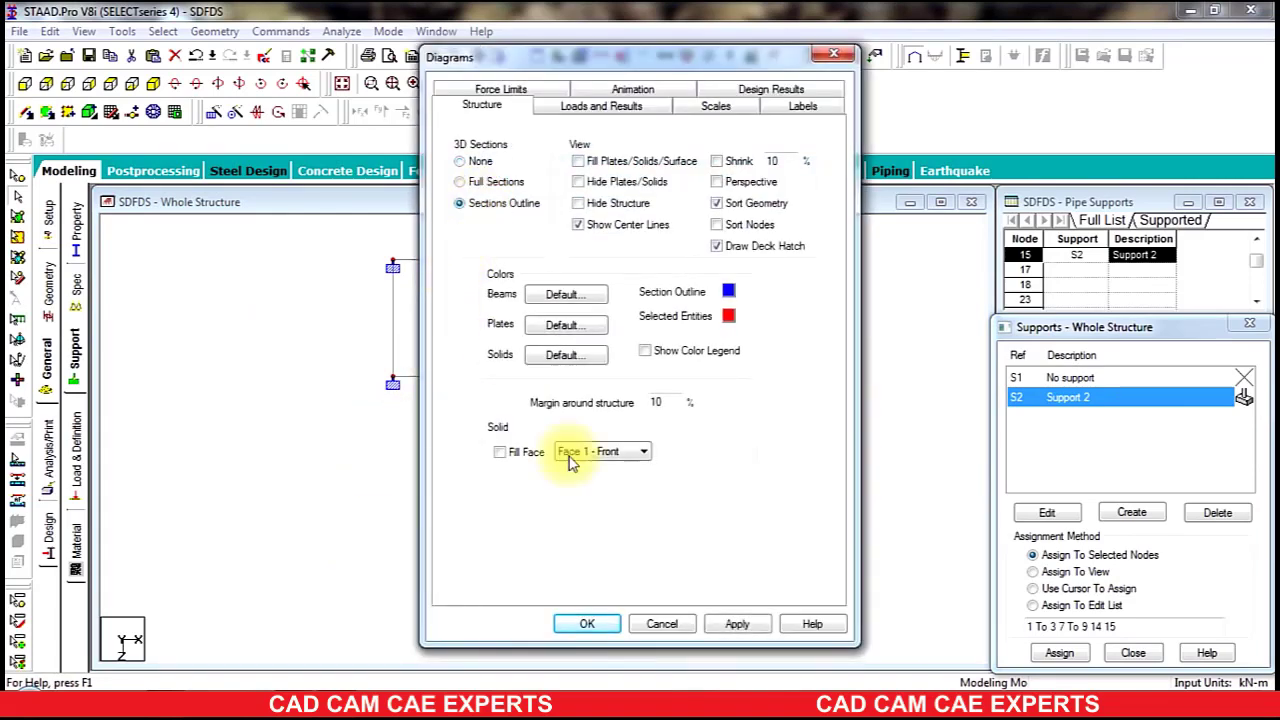
click(708, 625)
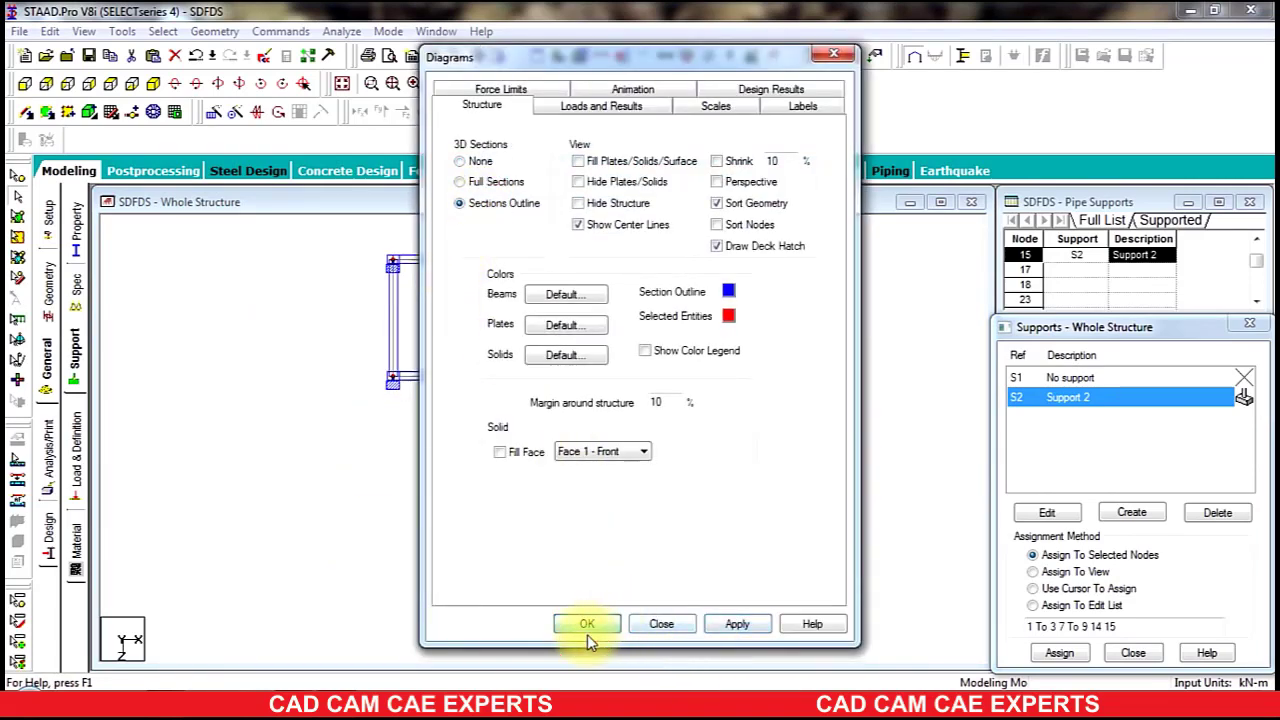
click(587, 624)
Examine the column section orientations in the plan view and compare them with the column layout in the reference plan image.
scroll(400, 343, up, 5)
middle_drag(363, 358, 514, 617)
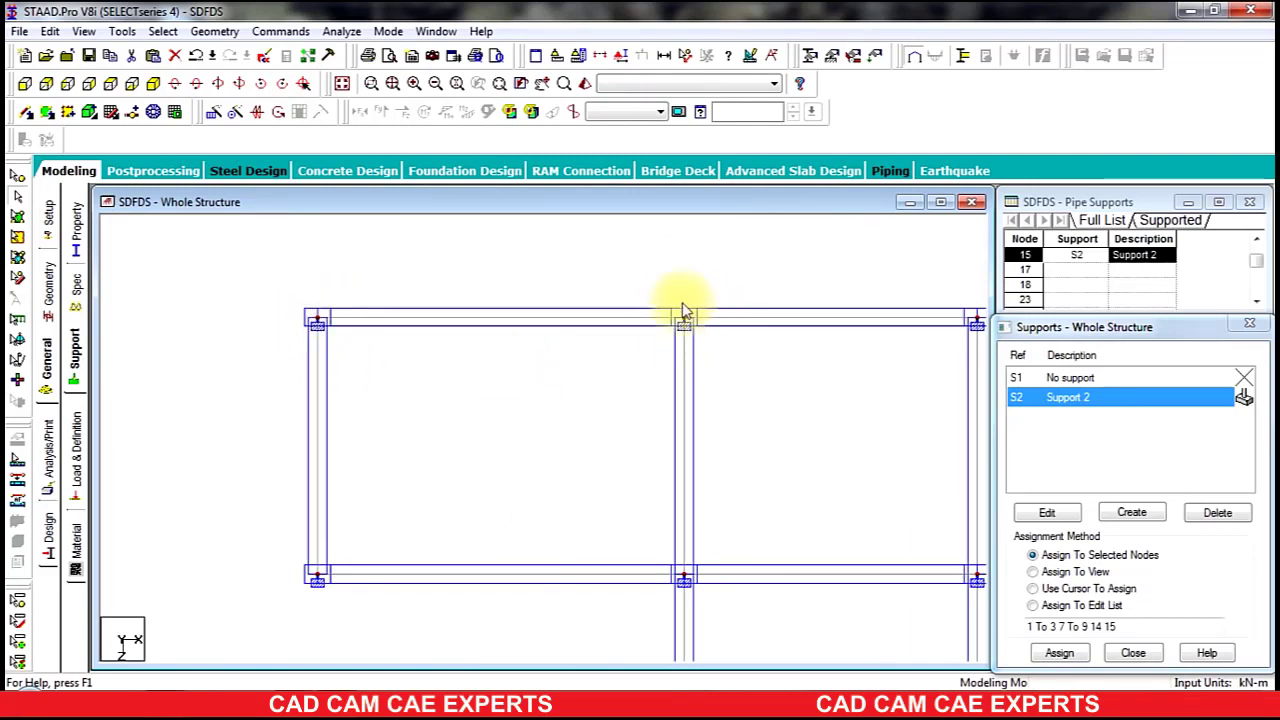
click(706, 494)
middle_drag(730, 515, 671, 386)
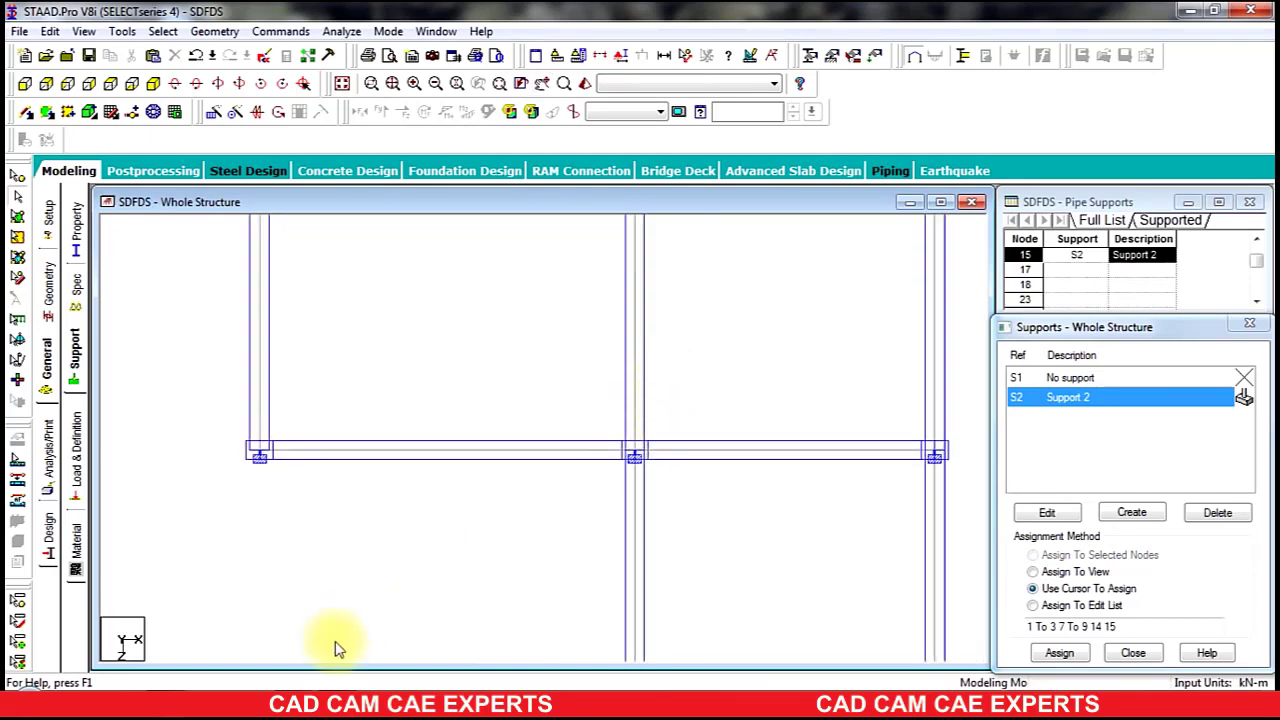
click(305, 684)
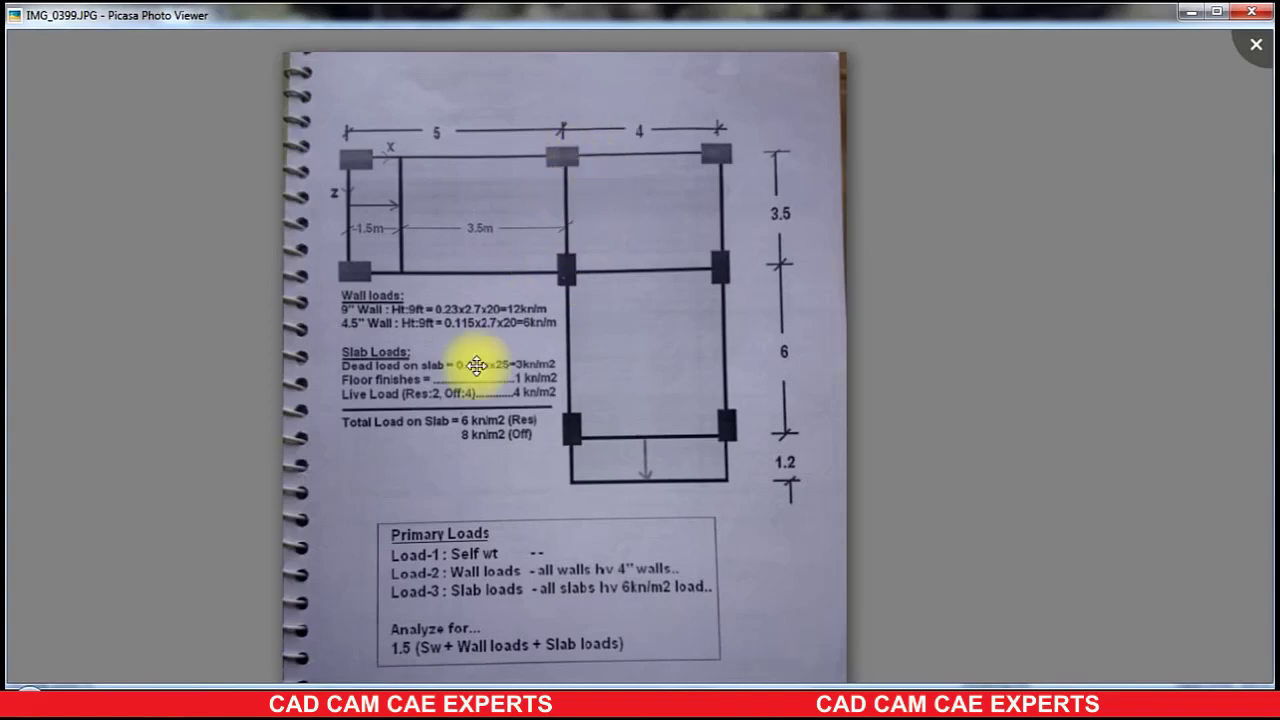
click(366, 687)
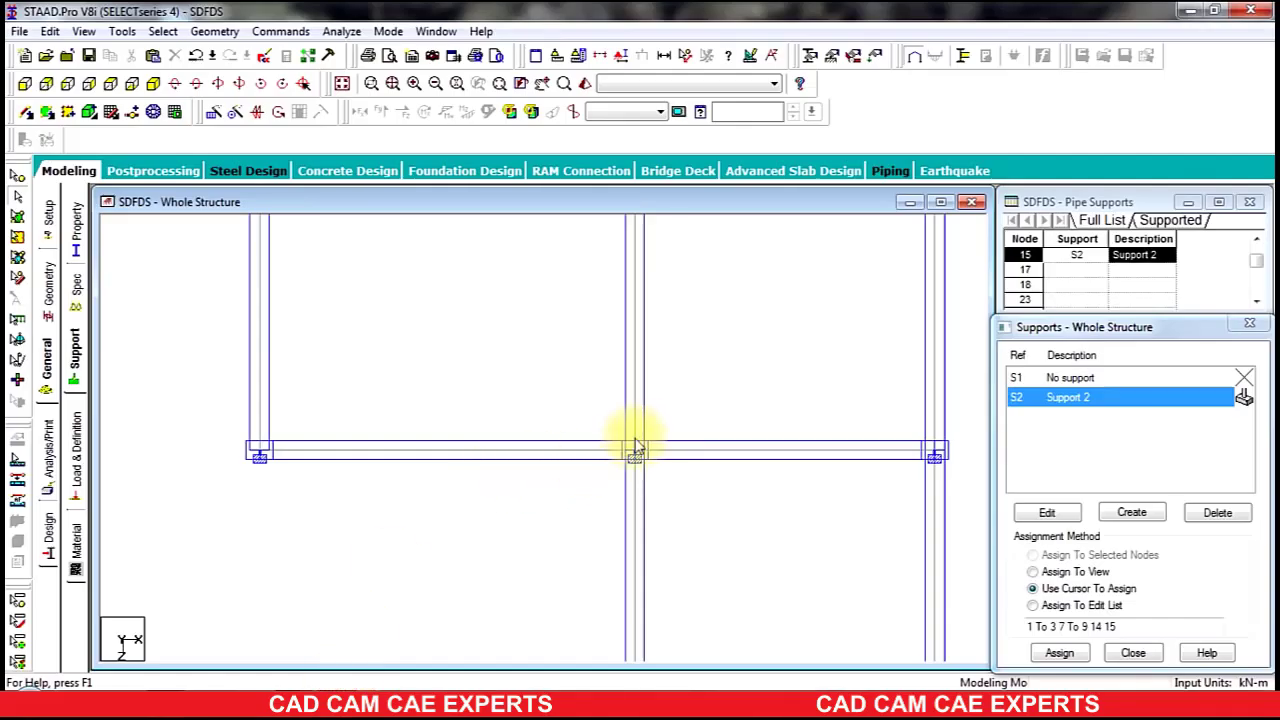
scroll(915, 475, down, 1)
middle_drag(894, 510, 794, 329)
scroll(749, 386, down, 1)
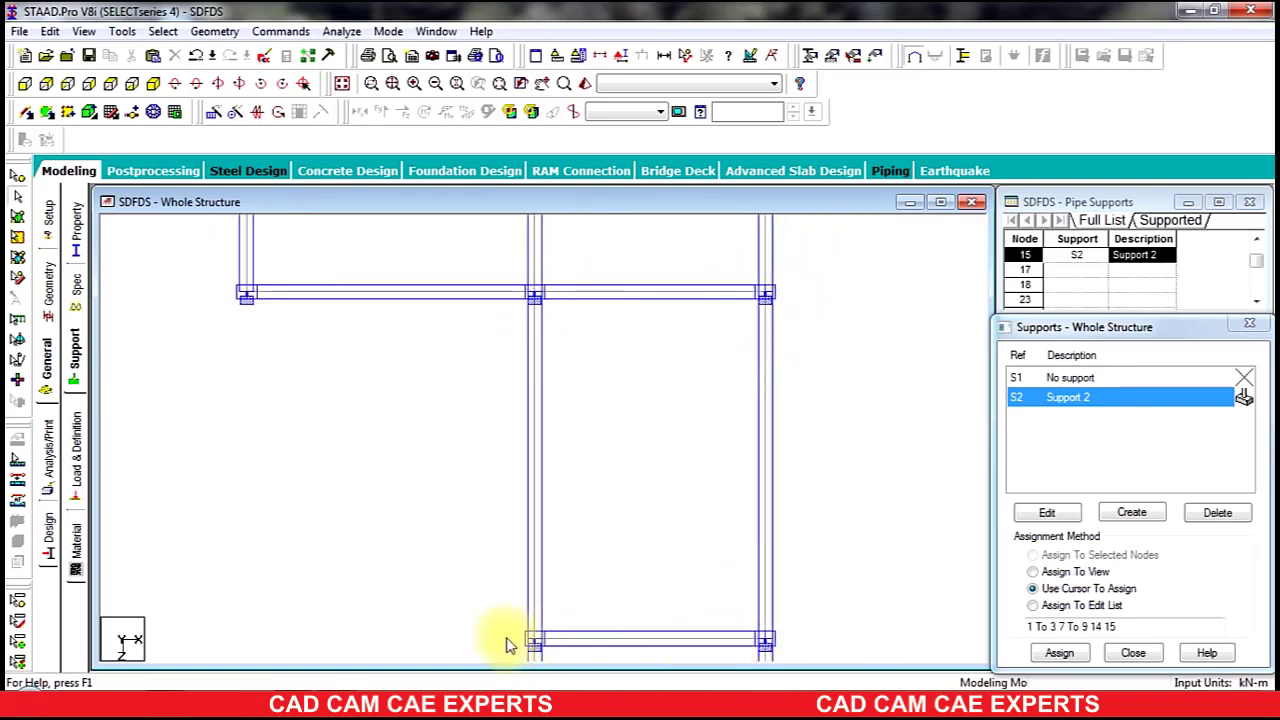
Create a beta angle of 90 degrees and choose it in the list for assignment.
click(77, 228)
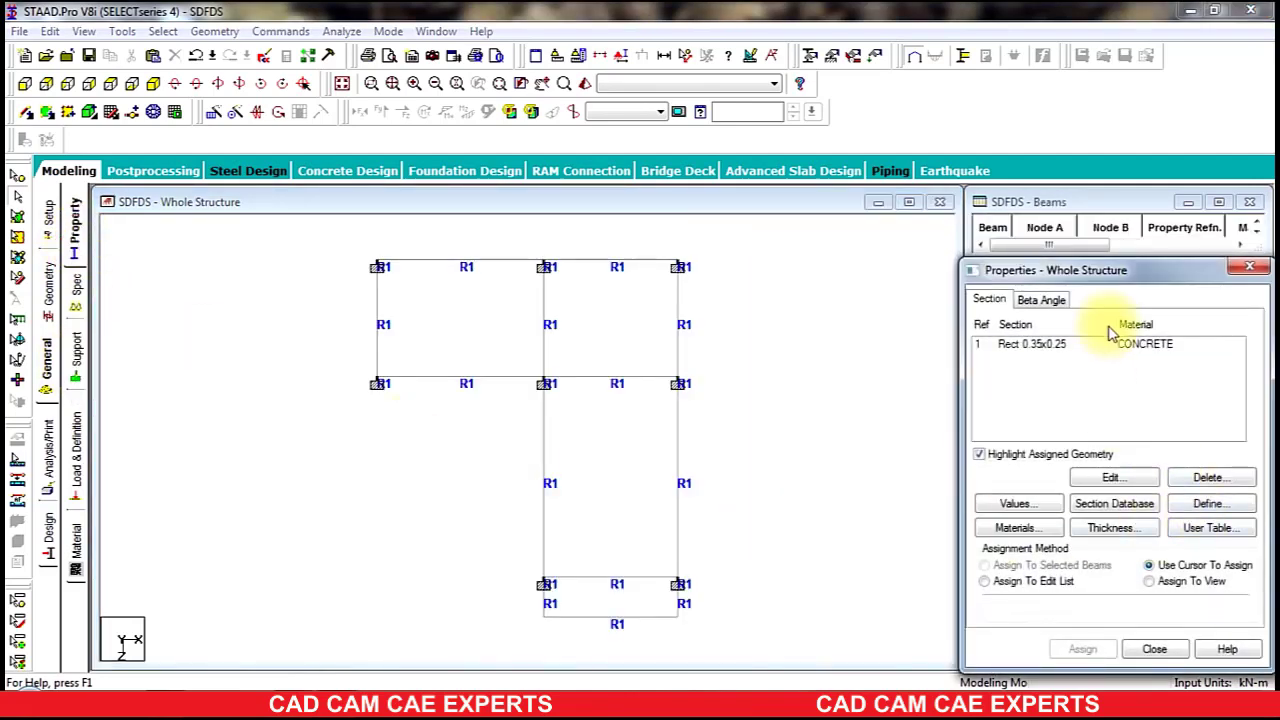
click(1041, 299)
click(1015, 479)
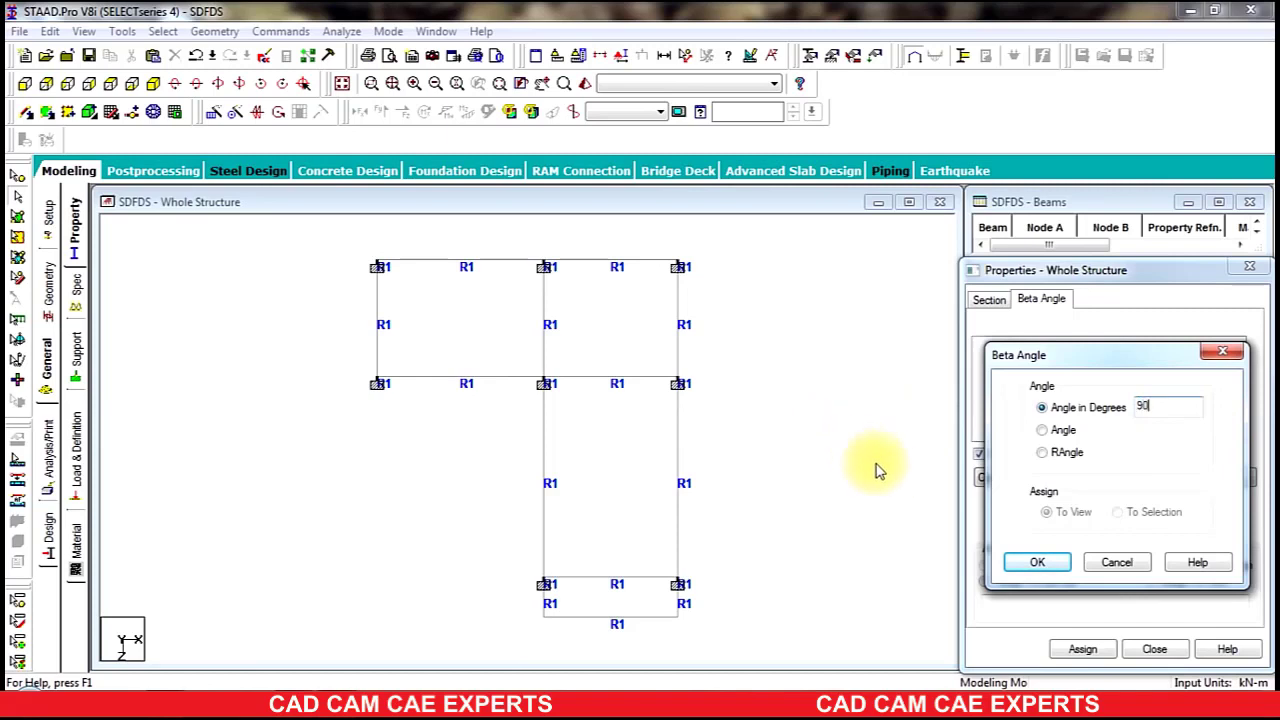
click(1037, 562)
click(1018, 344)
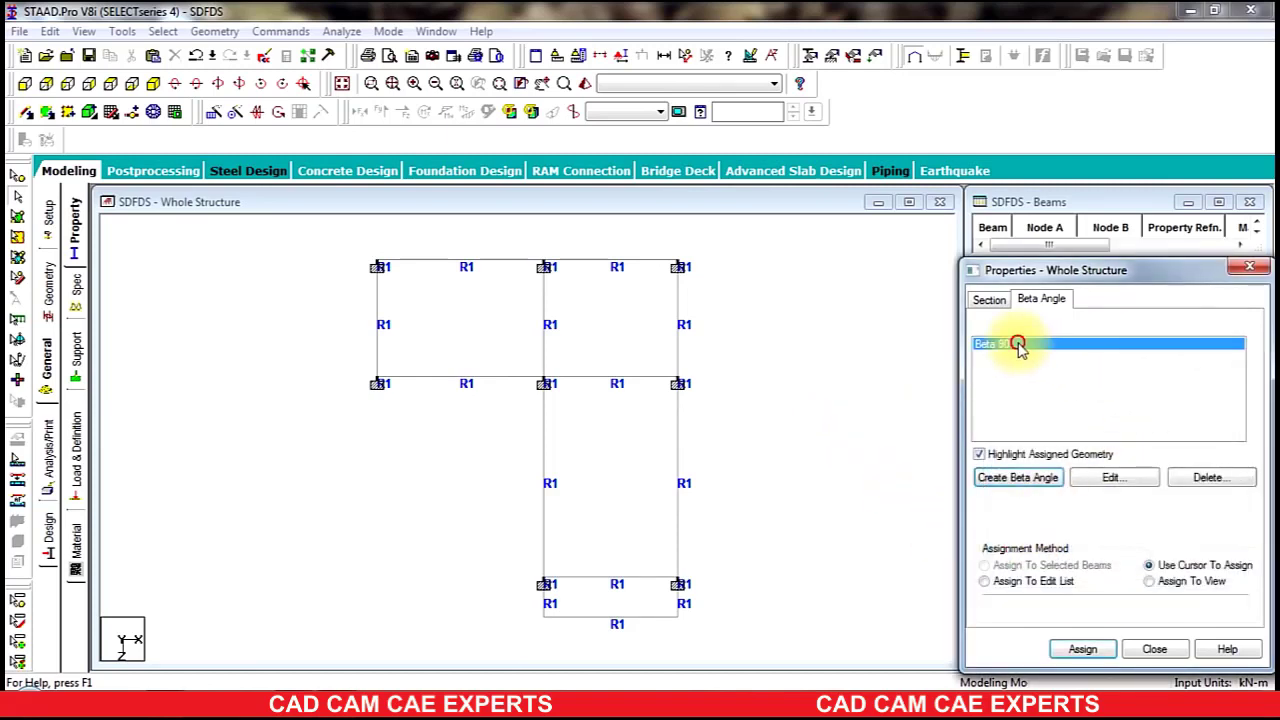
Assign Beta 90 to the four columns bounding the 4 m by 6 m bay, selecting them in plan view.
click(697, 373)
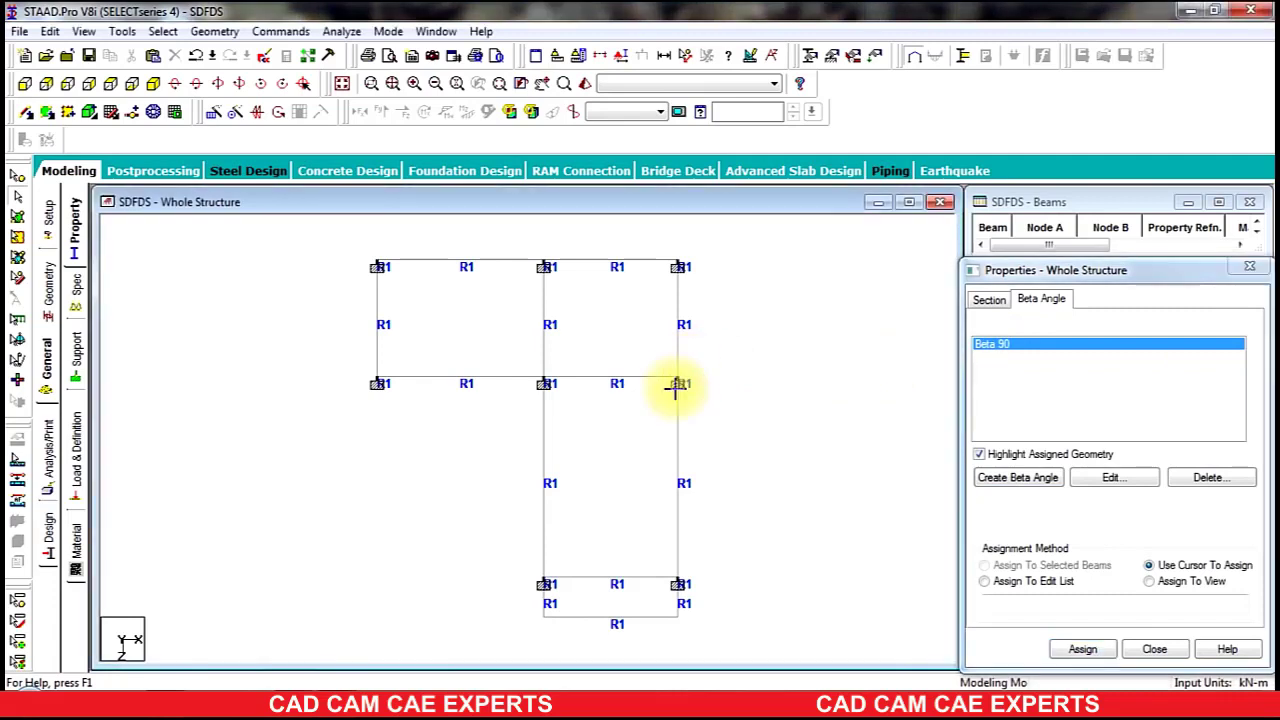
click(655, 400)
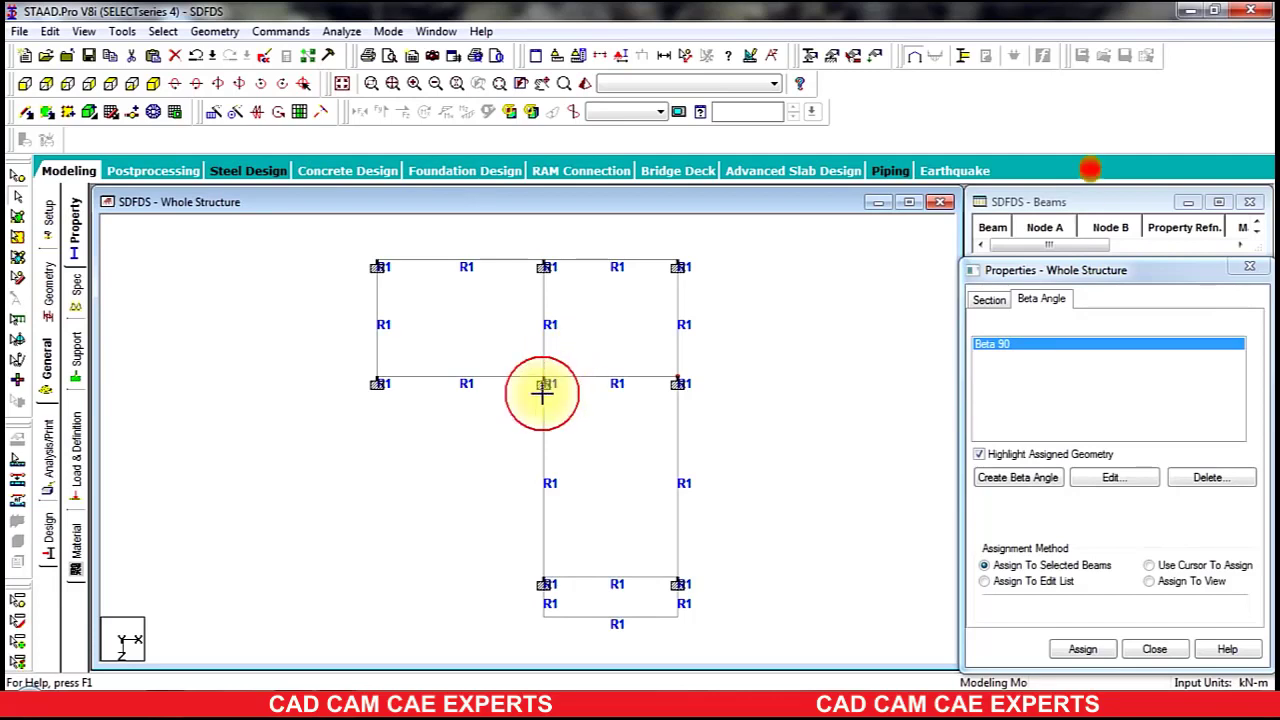
click(545, 570)
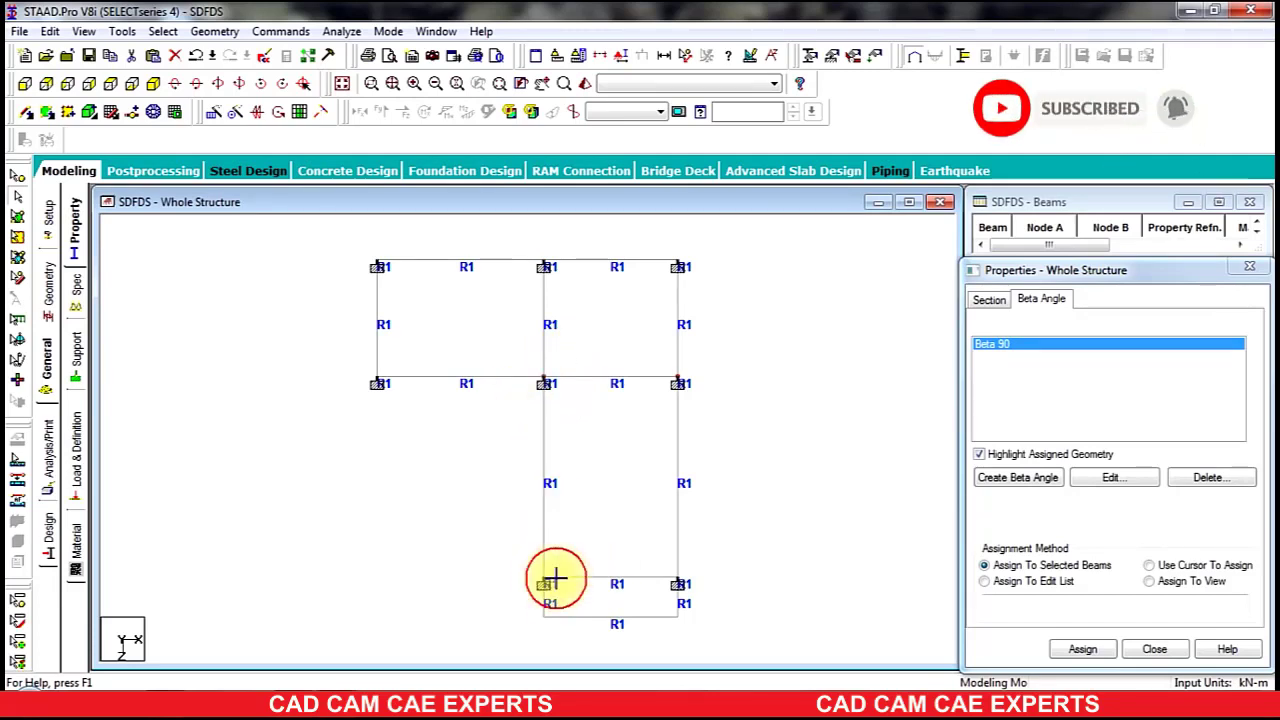
click(677, 567)
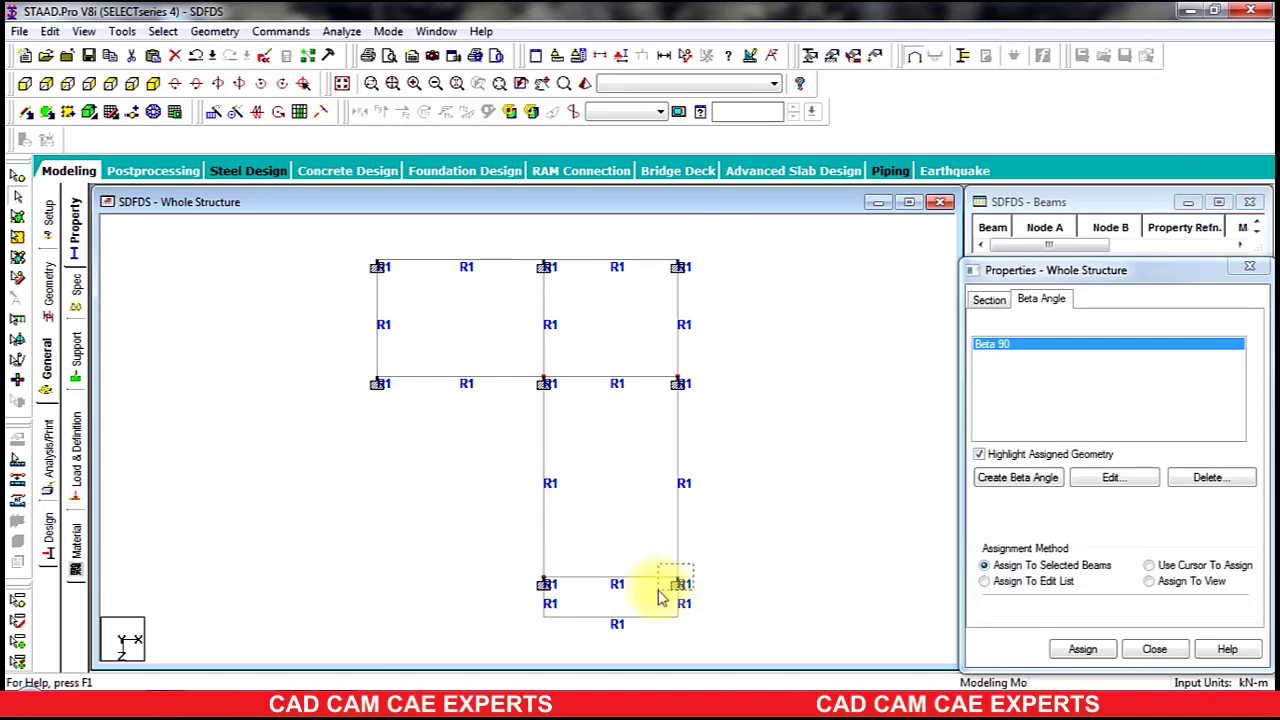
click(152, 85)
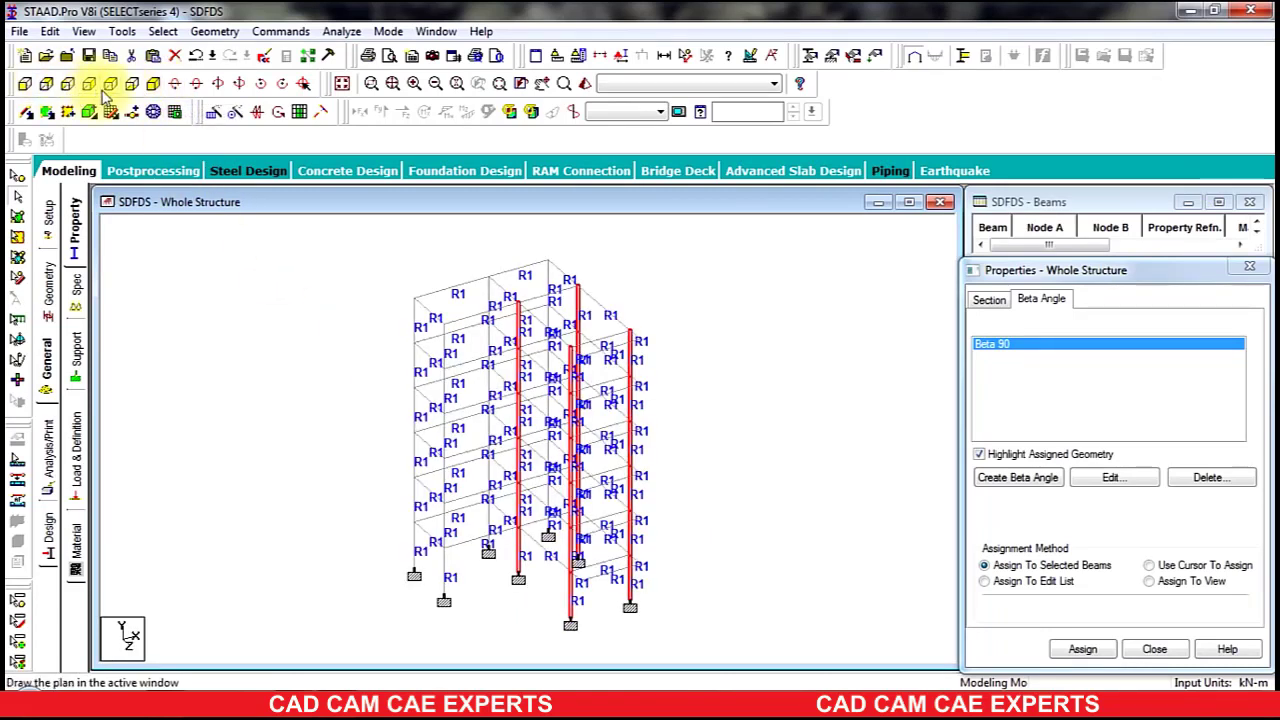
click(110, 83)
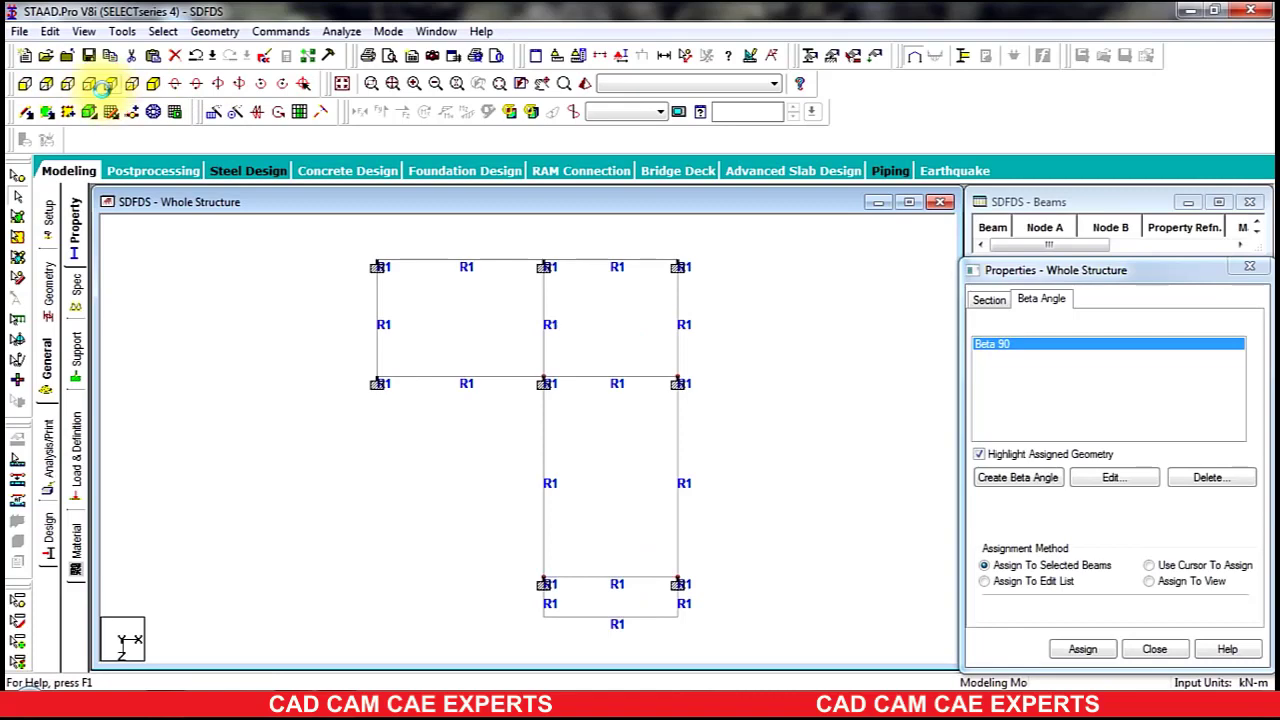
click(1080, 649)
click(1133, 515)
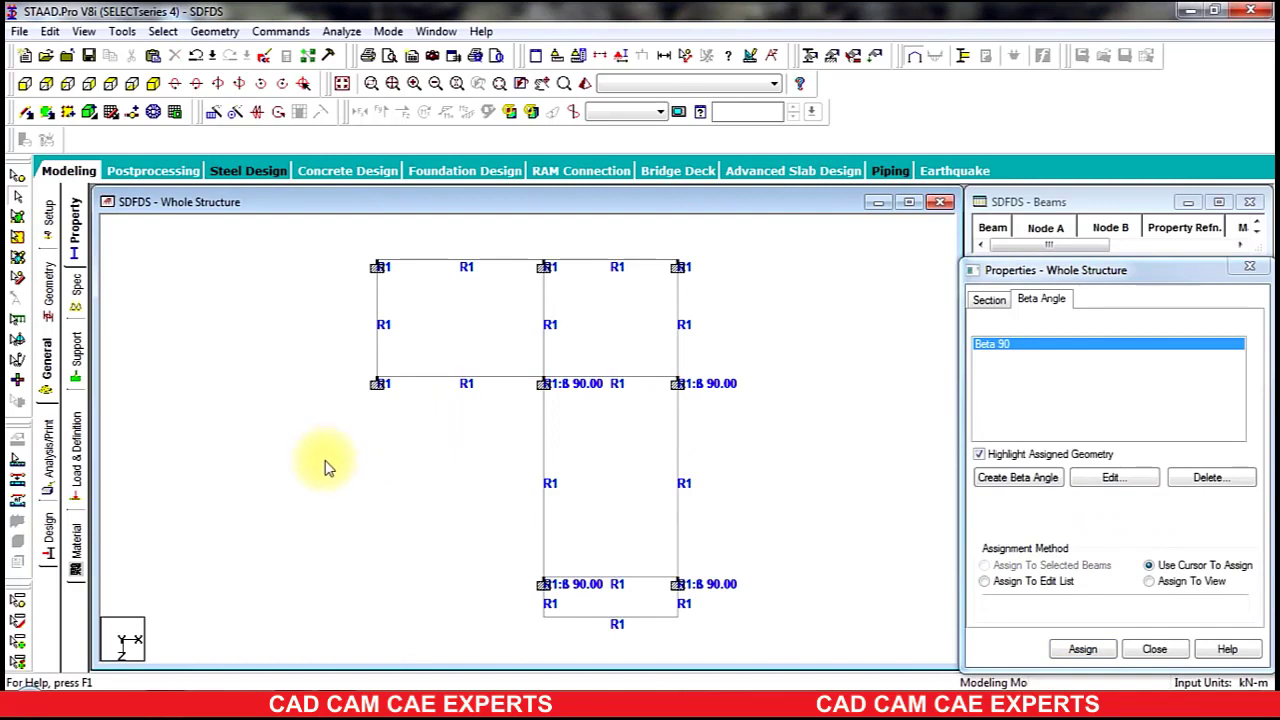
Display the sections as Sections Outline again and examine the orientation of the rotated columns in plan.
right_click(277, 352)
click(345, 287)
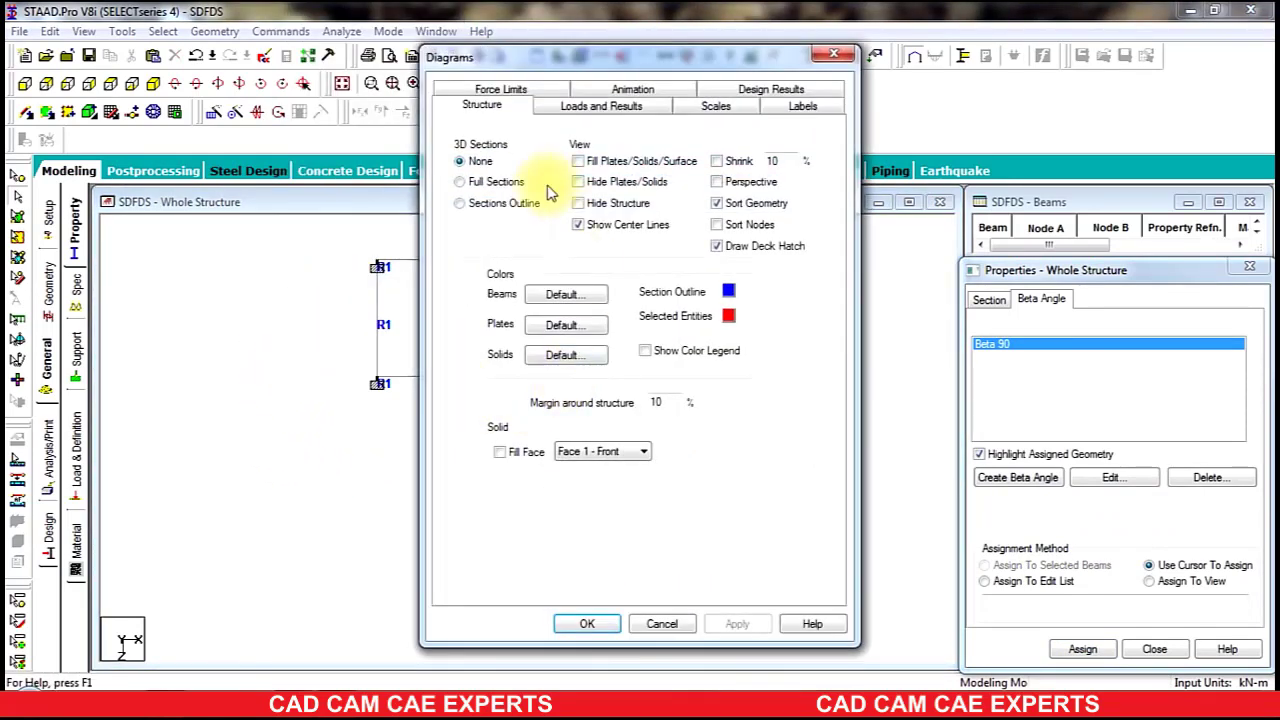
click(460, 206)
click(738, 626)
click(587, 623)
scroll(560, 370, up, 5)
scroll(572, 396, up, 4)
middle_drag(712, 355, 899, 439)
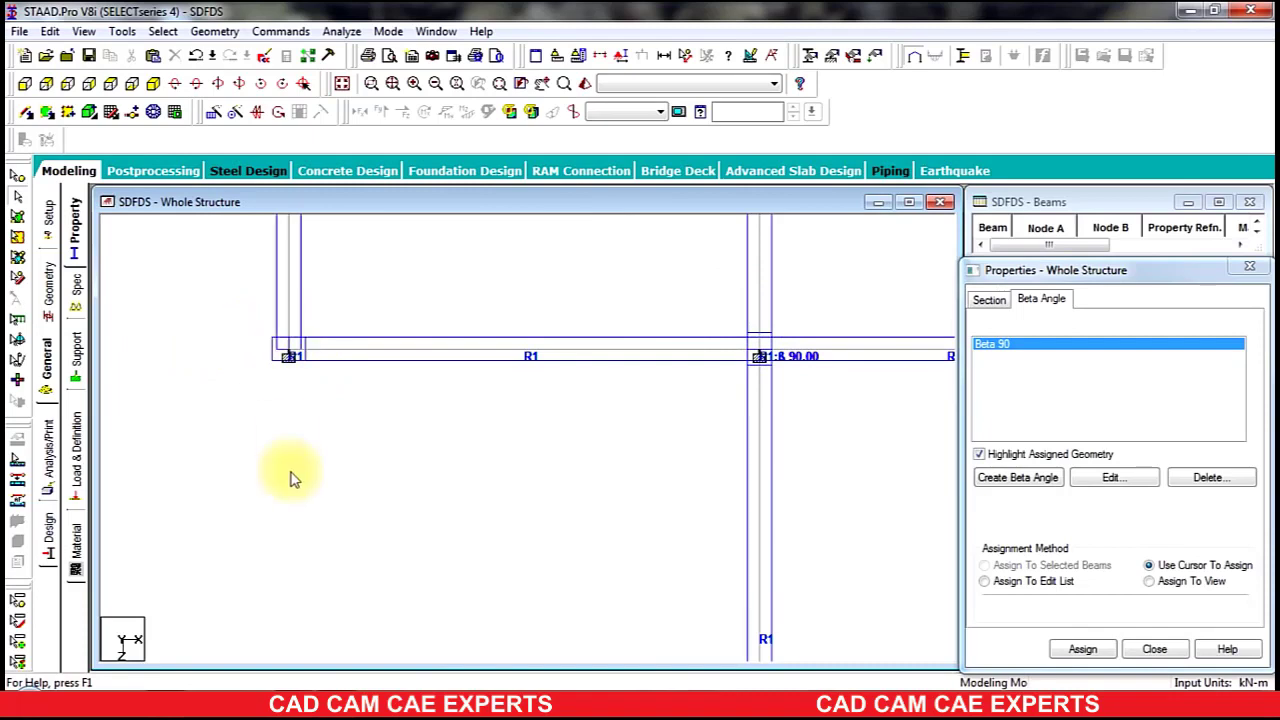
Add primary load case 1 titled DL with loading type Dead.
click(80, 362)
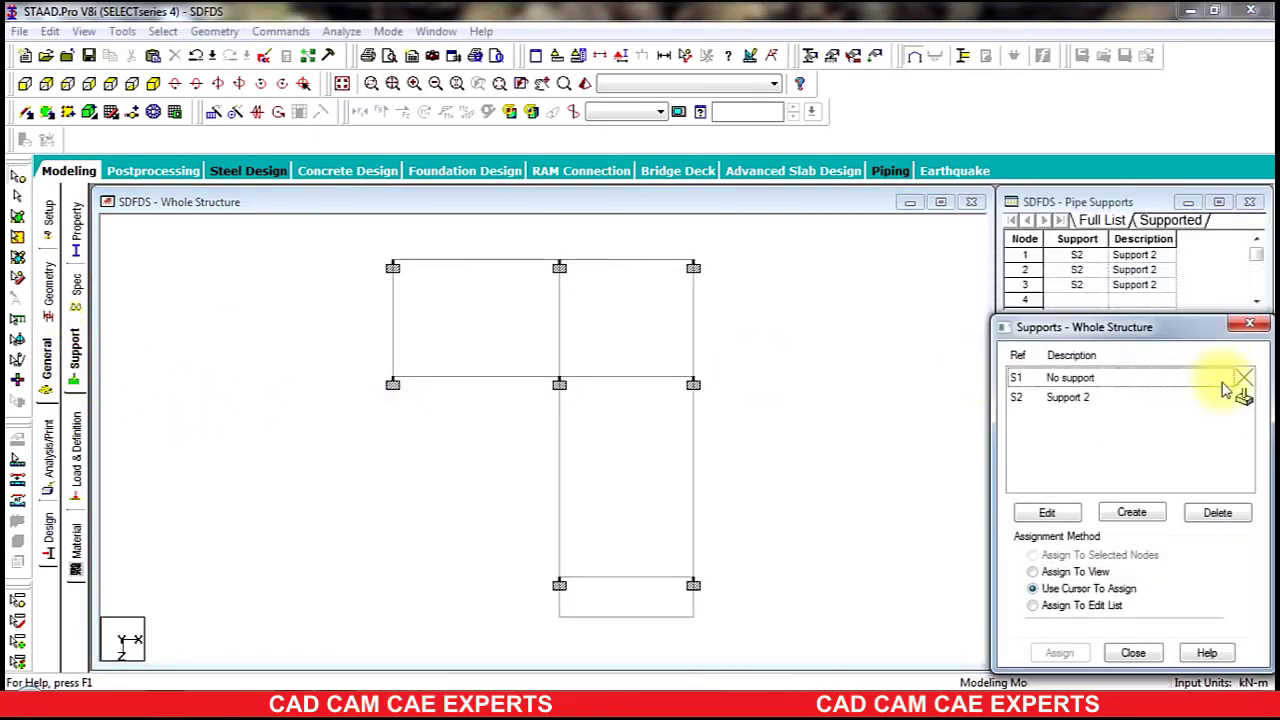
click(75, 455)
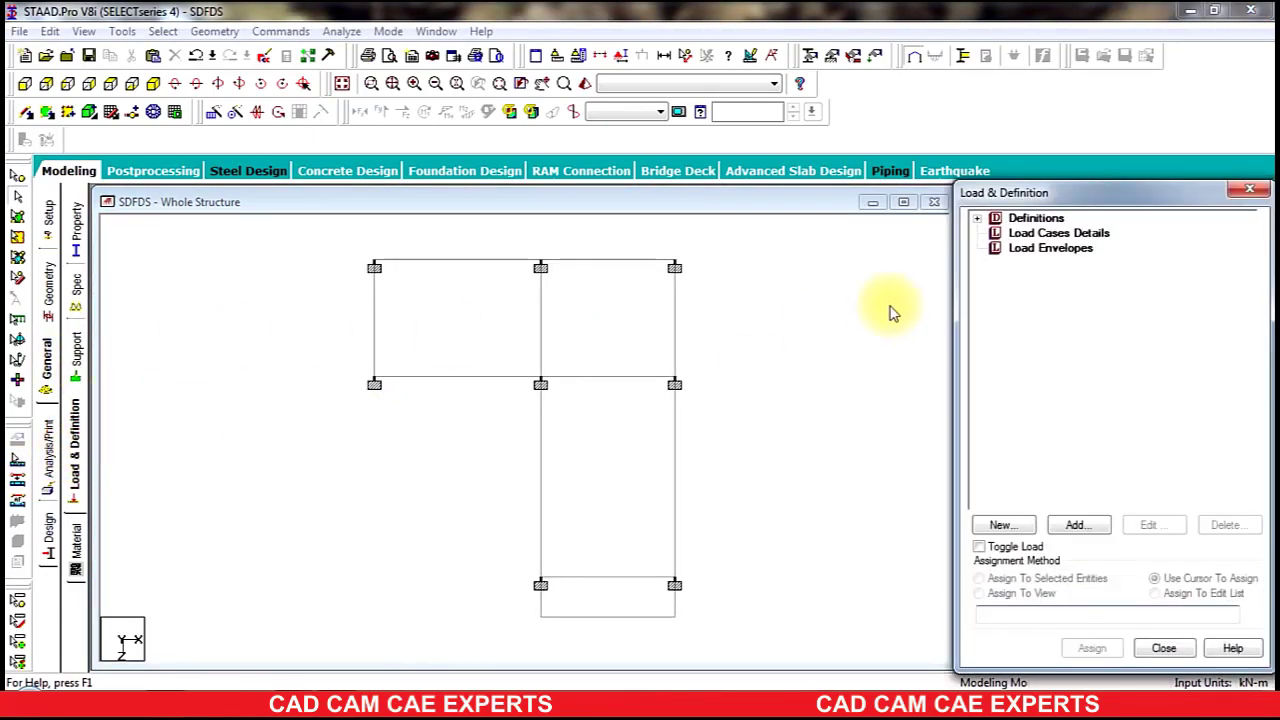
click(1071, 519)
drag(587, 322, 81, 380)
text(DL)
click(771, 249)
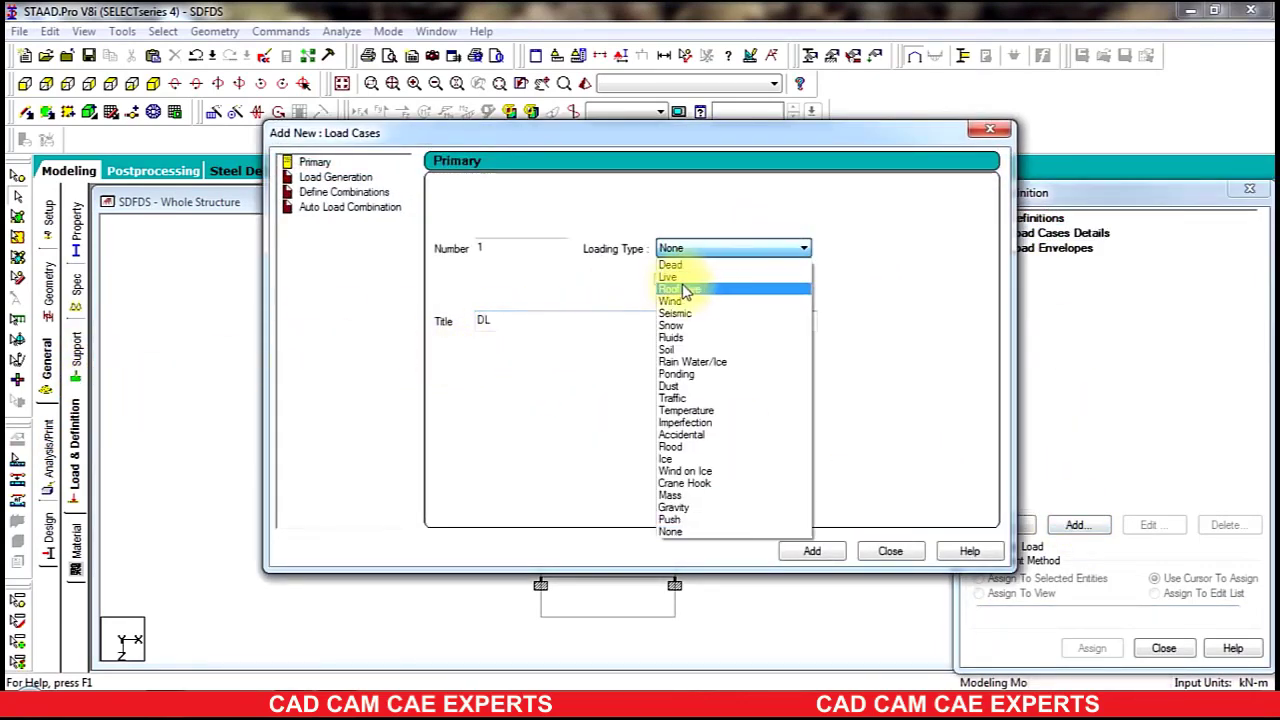
click(668, 266)
click(795, 557)
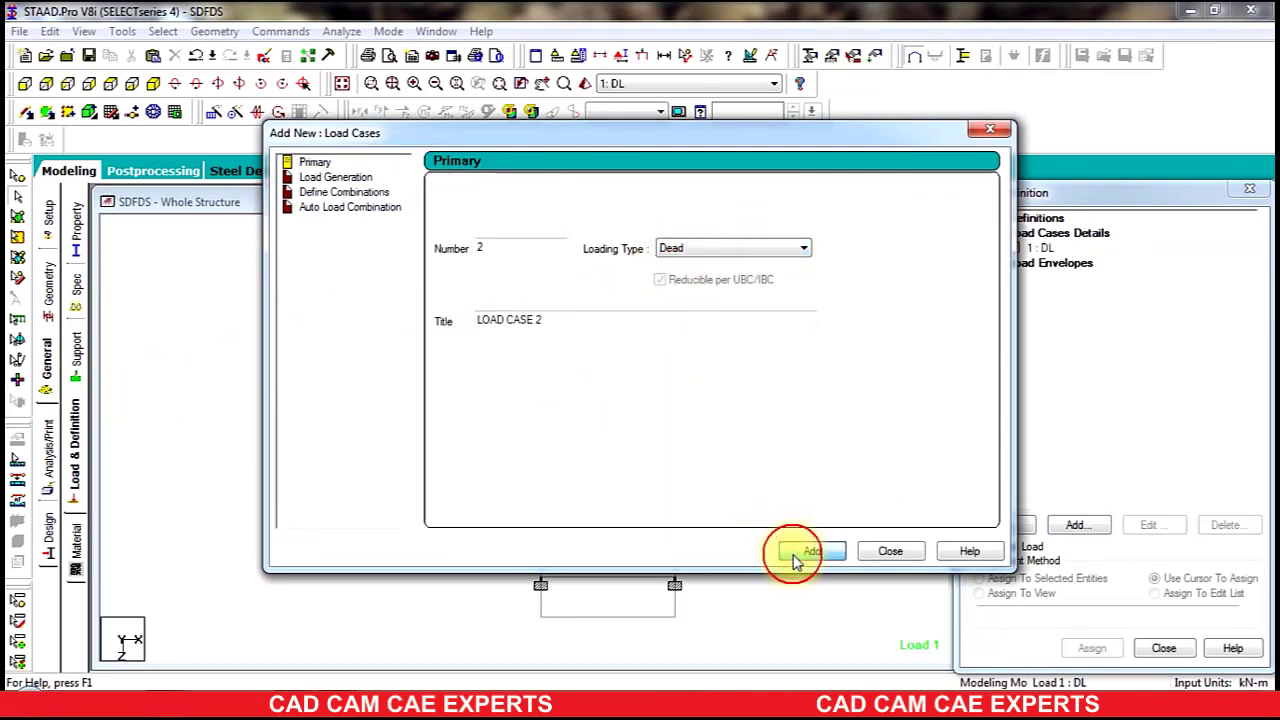
Add primary load case 2 titled LL with loading type Live.
drag(563, 330, 155, 335)
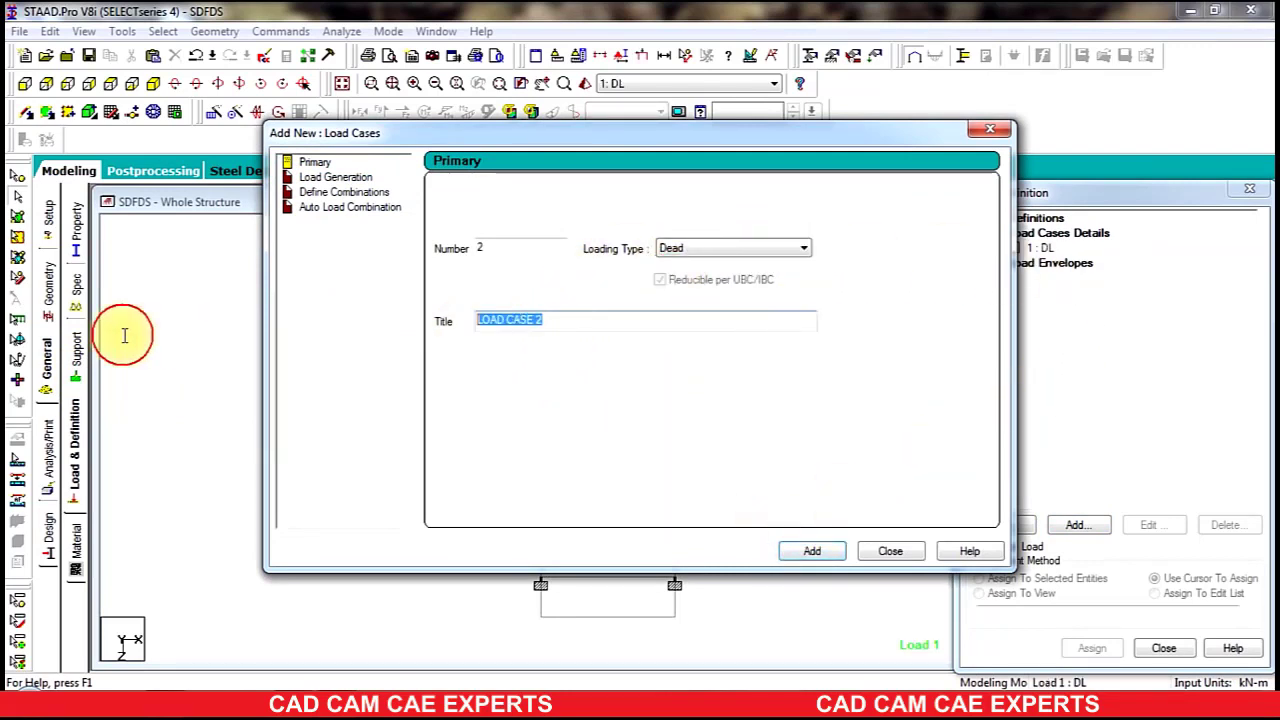
text(LL)
click(708, 249)
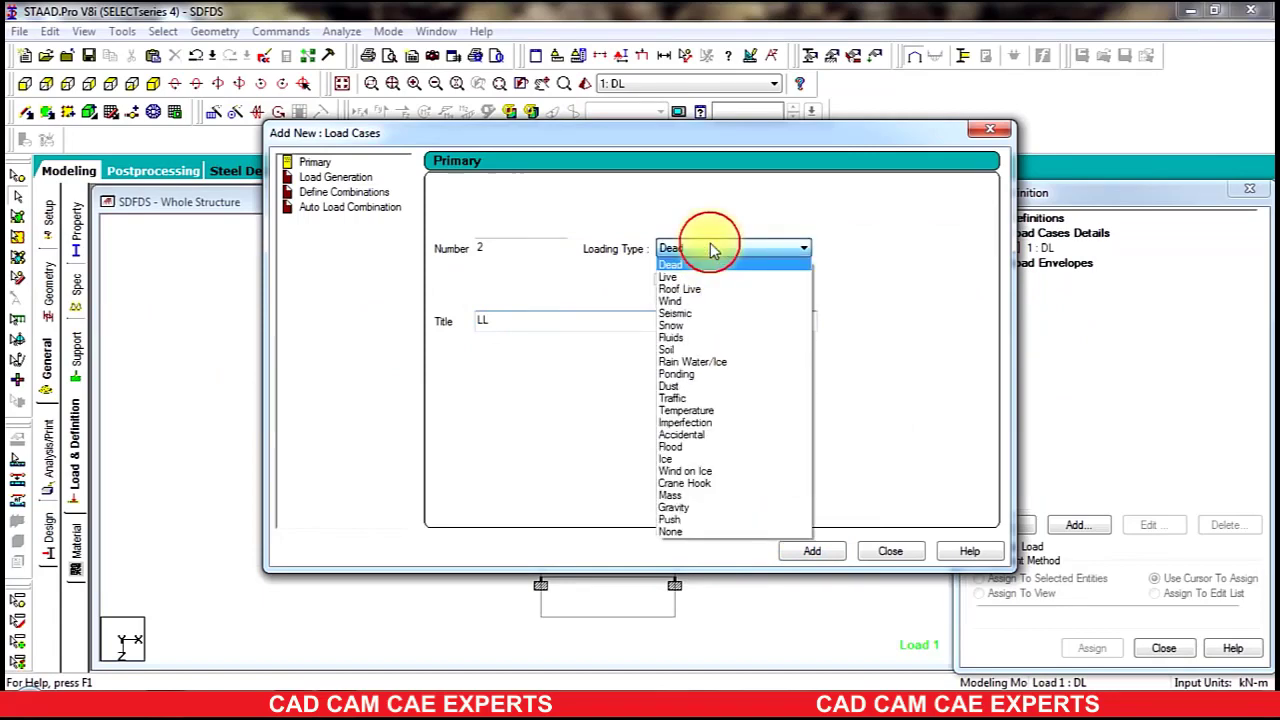
click(670, 277)
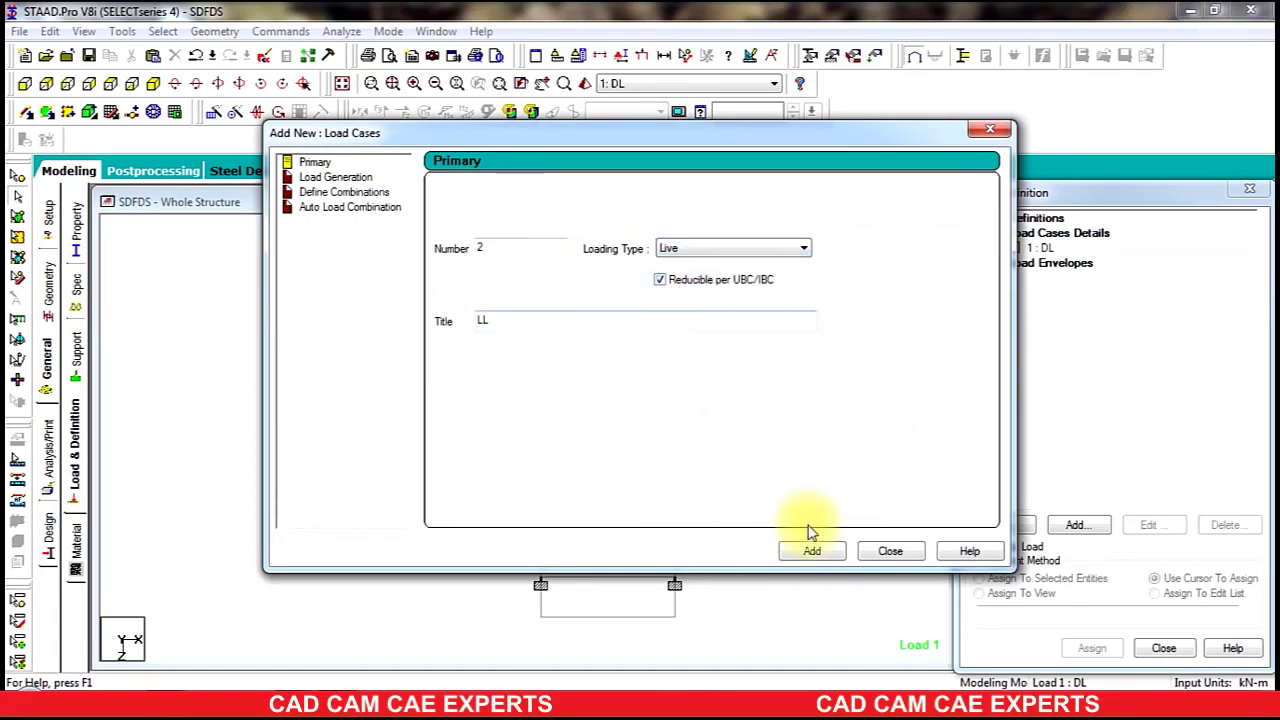
click(806, 554)
click(891, 552)
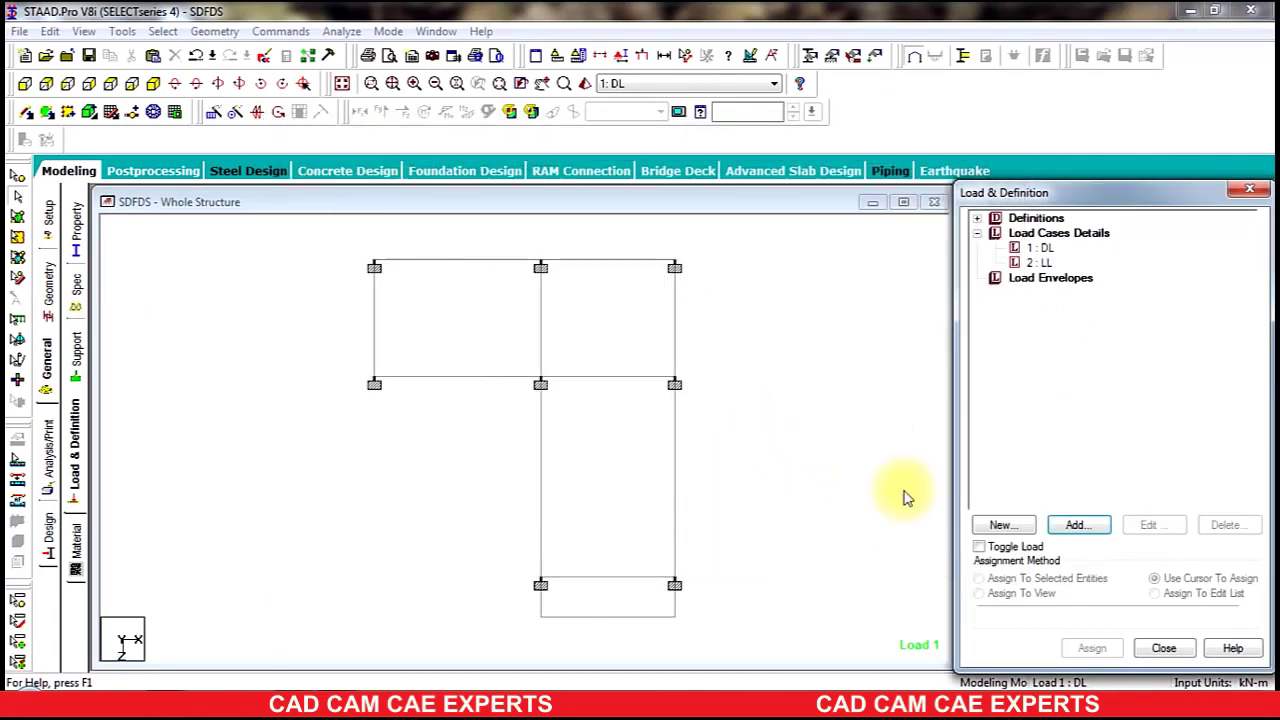
Consult the reference plan's load notes and add a selfweight load in Y with factor -1 to load case DL.
click(1045, 248)
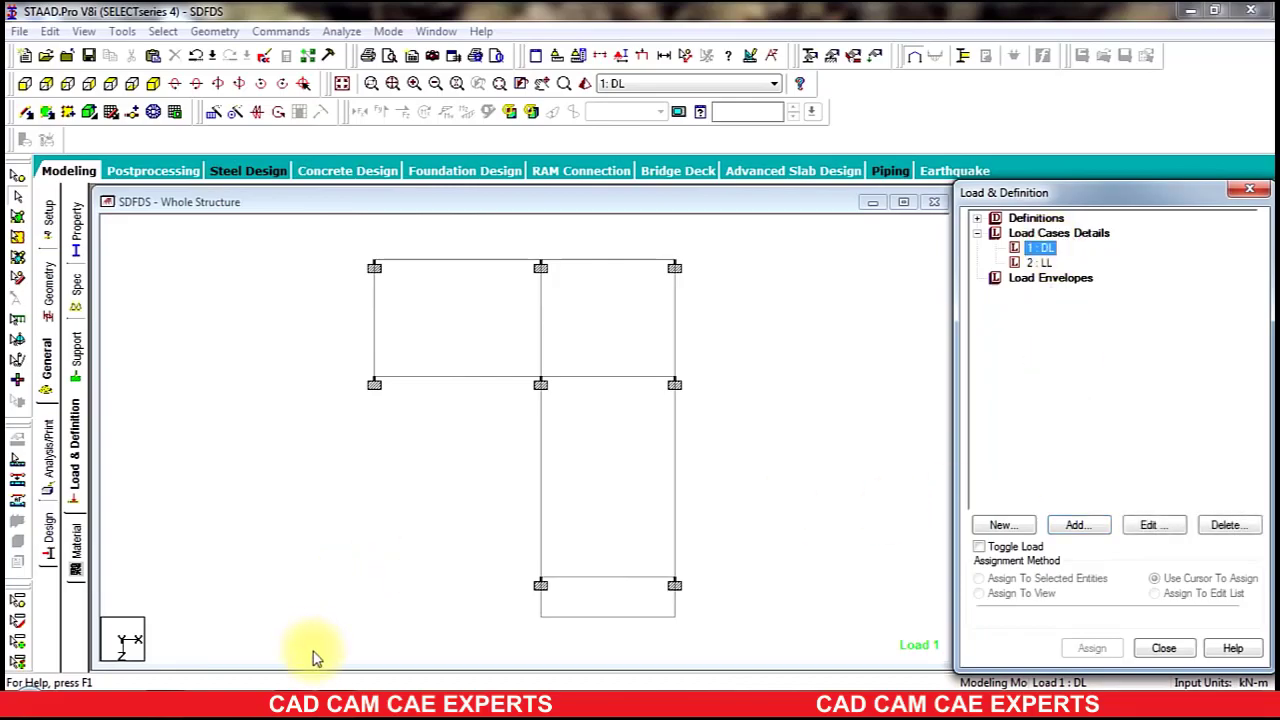
click(286, 711)
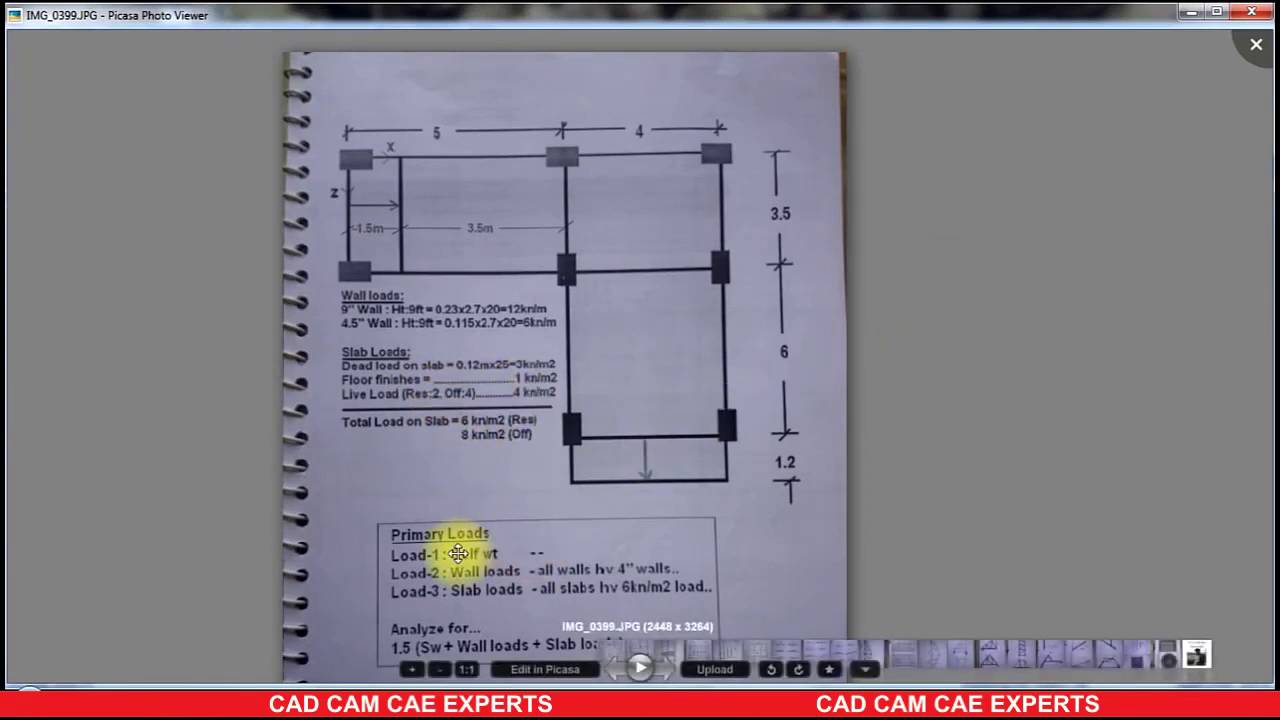
click(1192, 12)
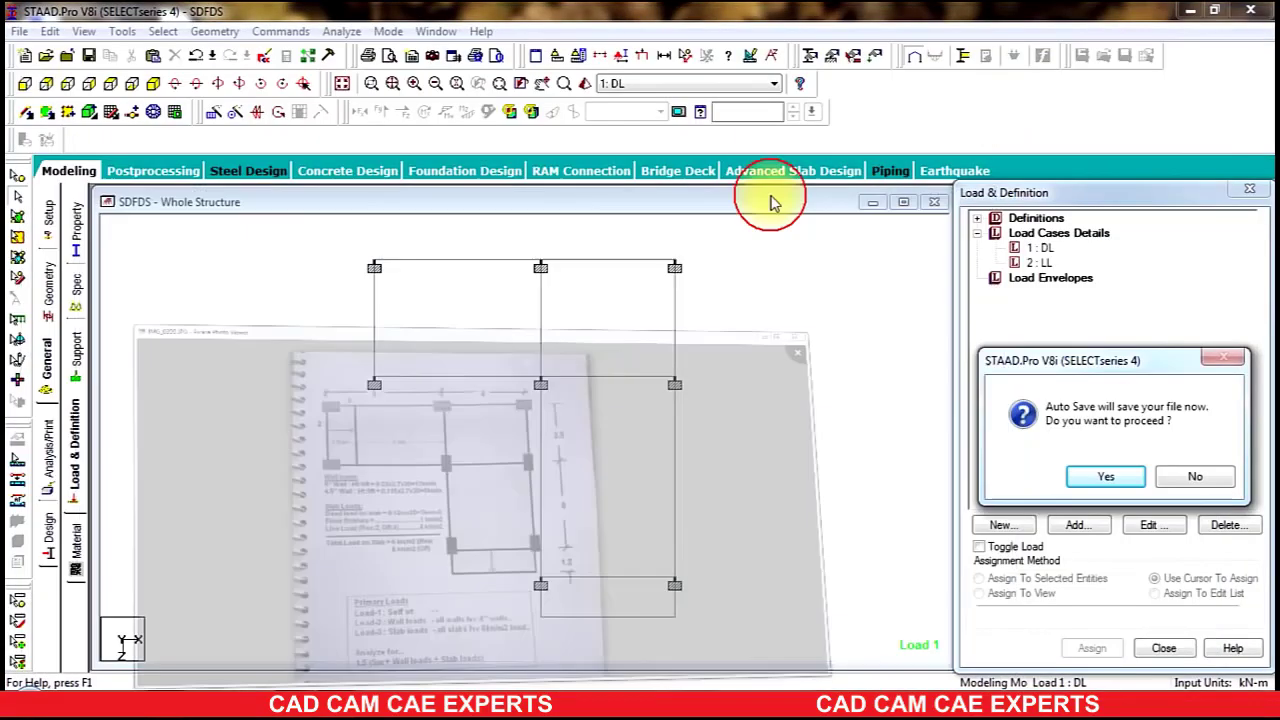
click(1180, 479)
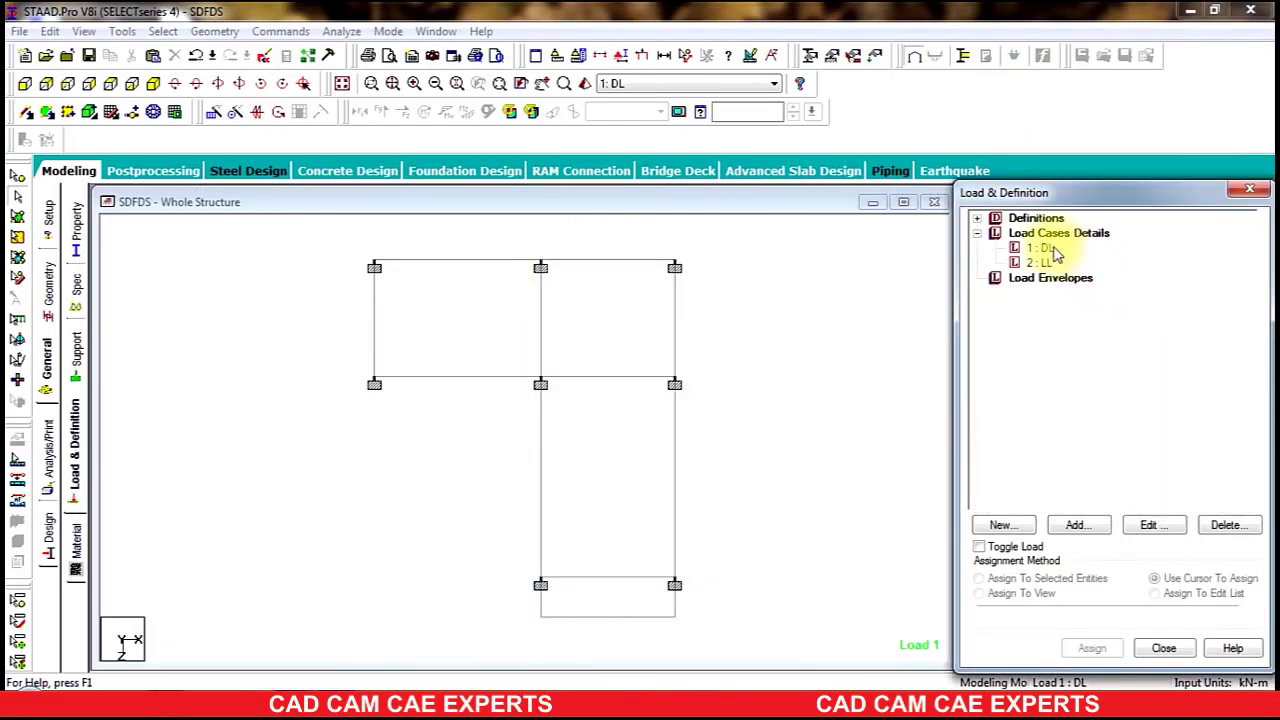
click(1075, 527)
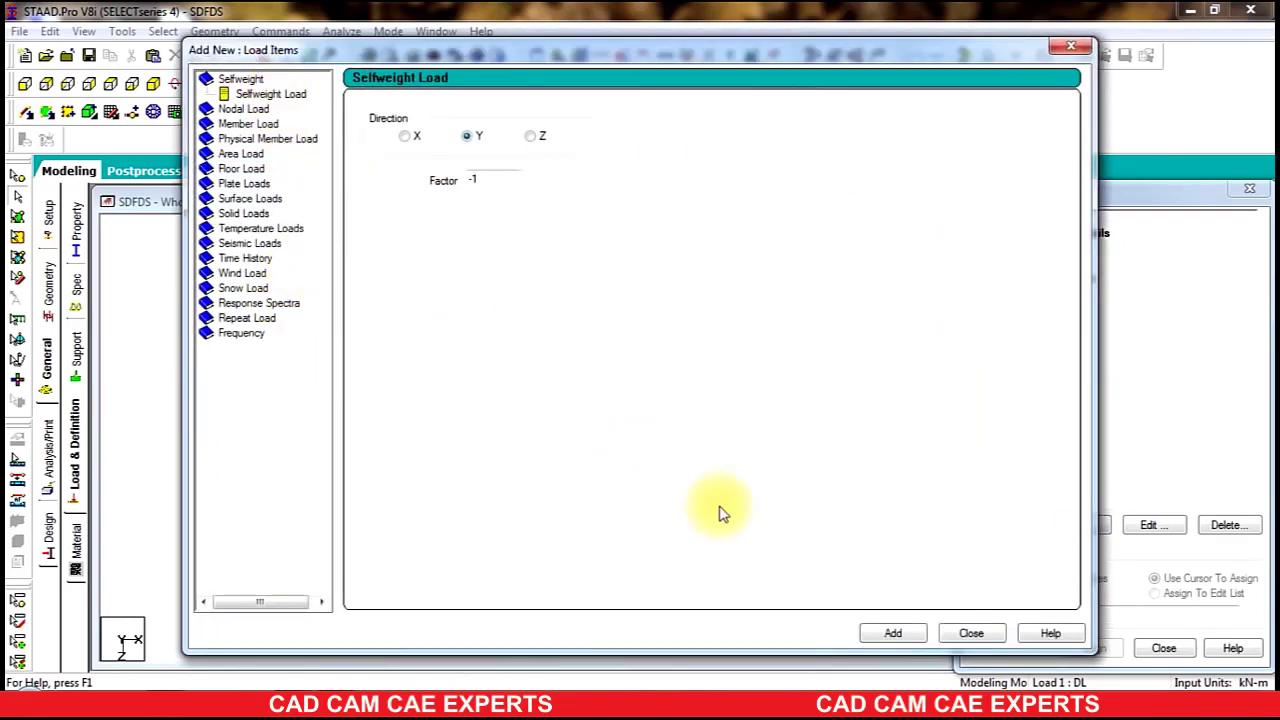
click(886, 633)
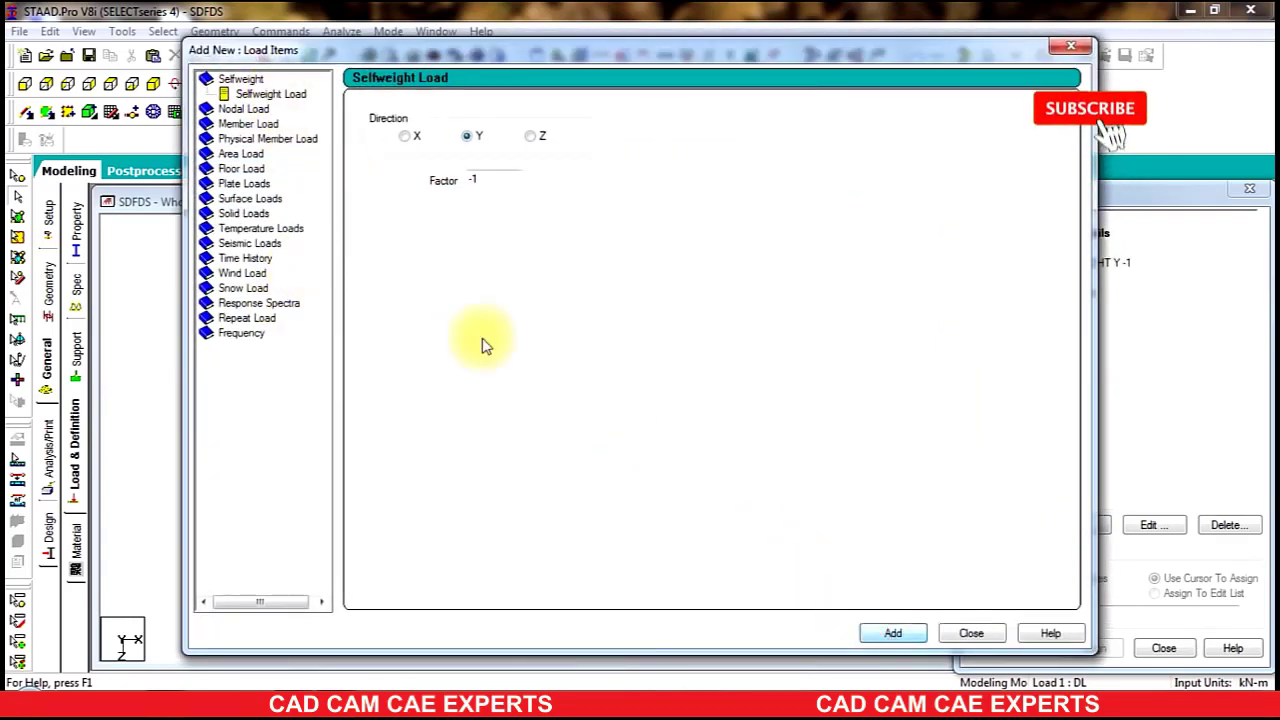
Add two uniform member forces of -12 kN/m and -6 kN/m in the GY direction to load case DL.
click(240, 123)
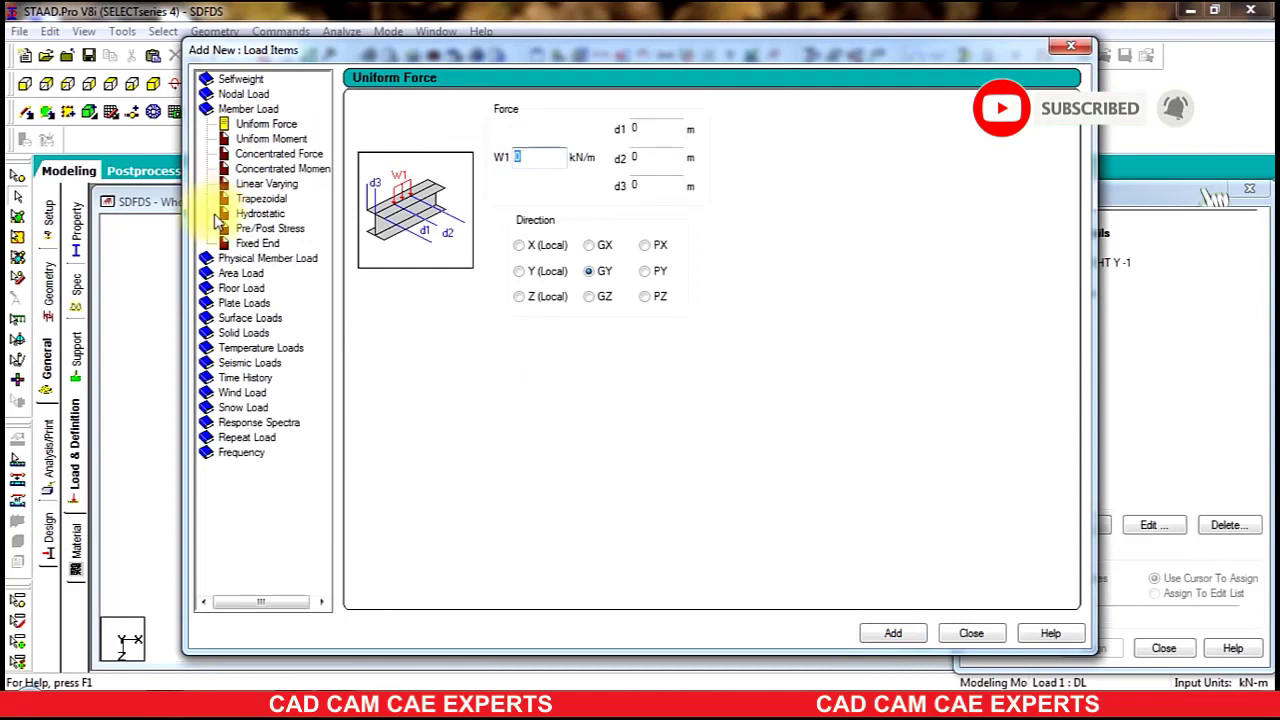
text(-12)
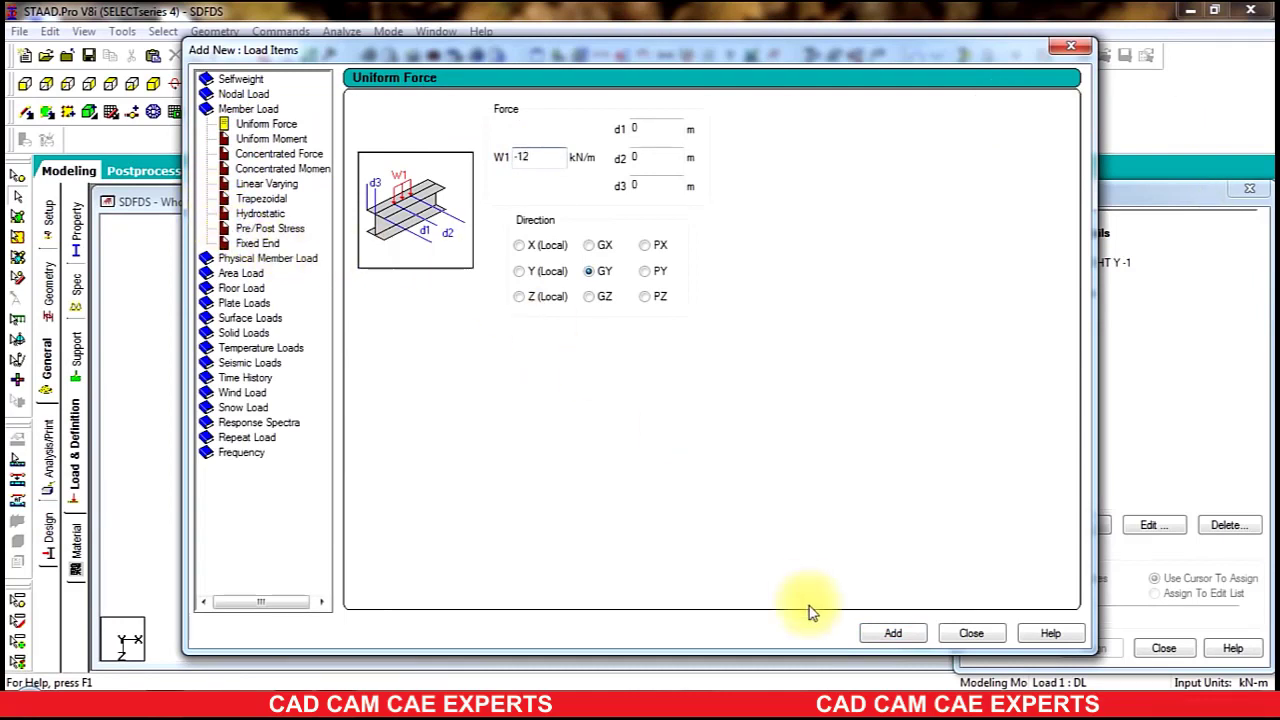
click(890, 633)
drag(552, 157, 115, 190)
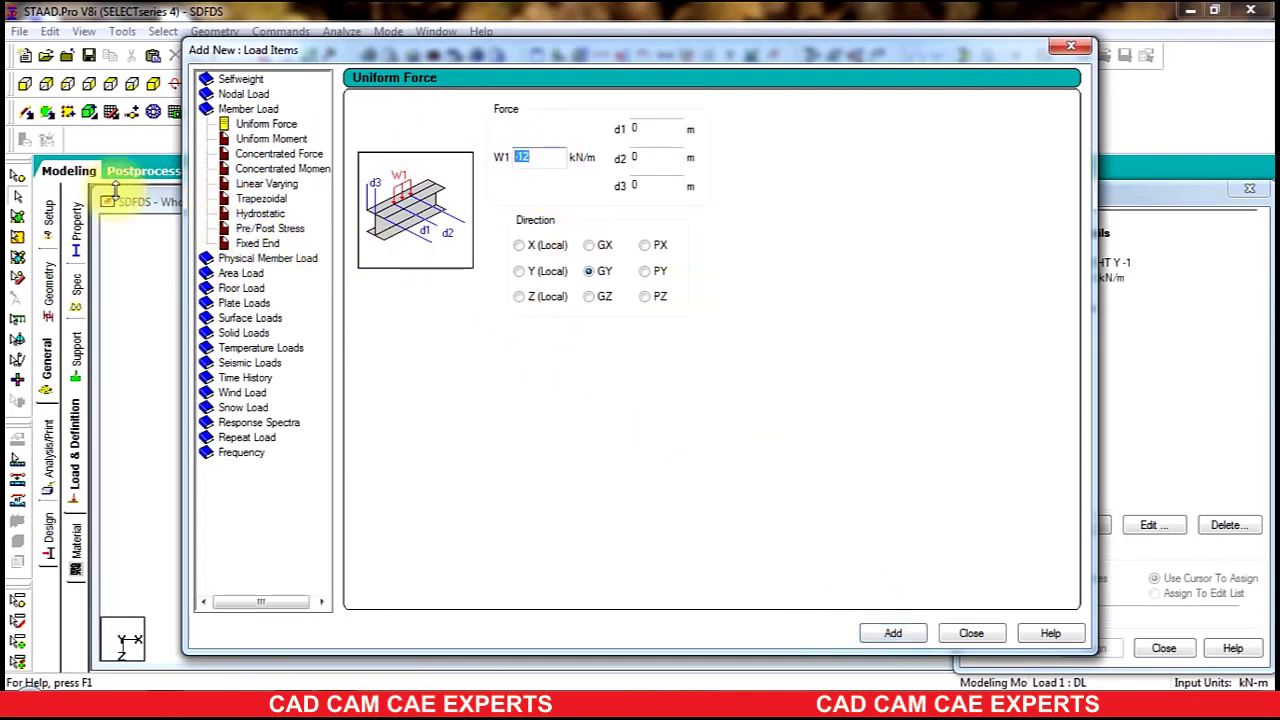
text(-6)
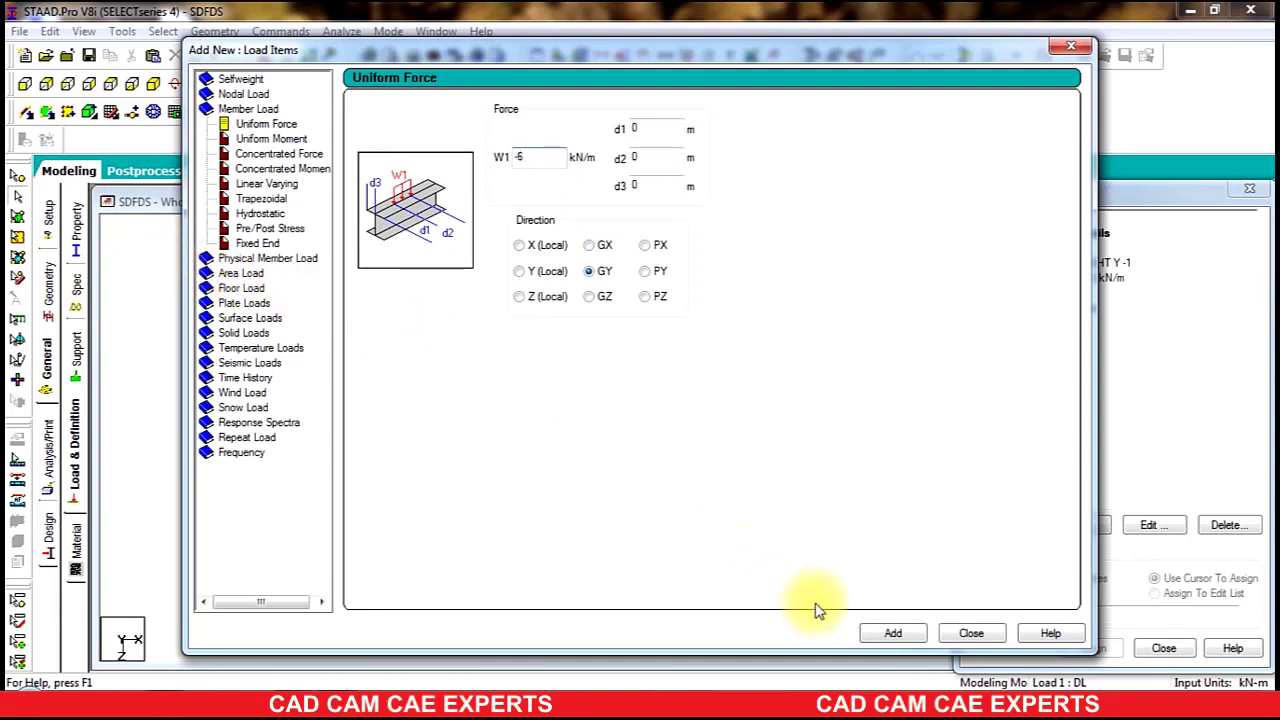
click(886, 634)
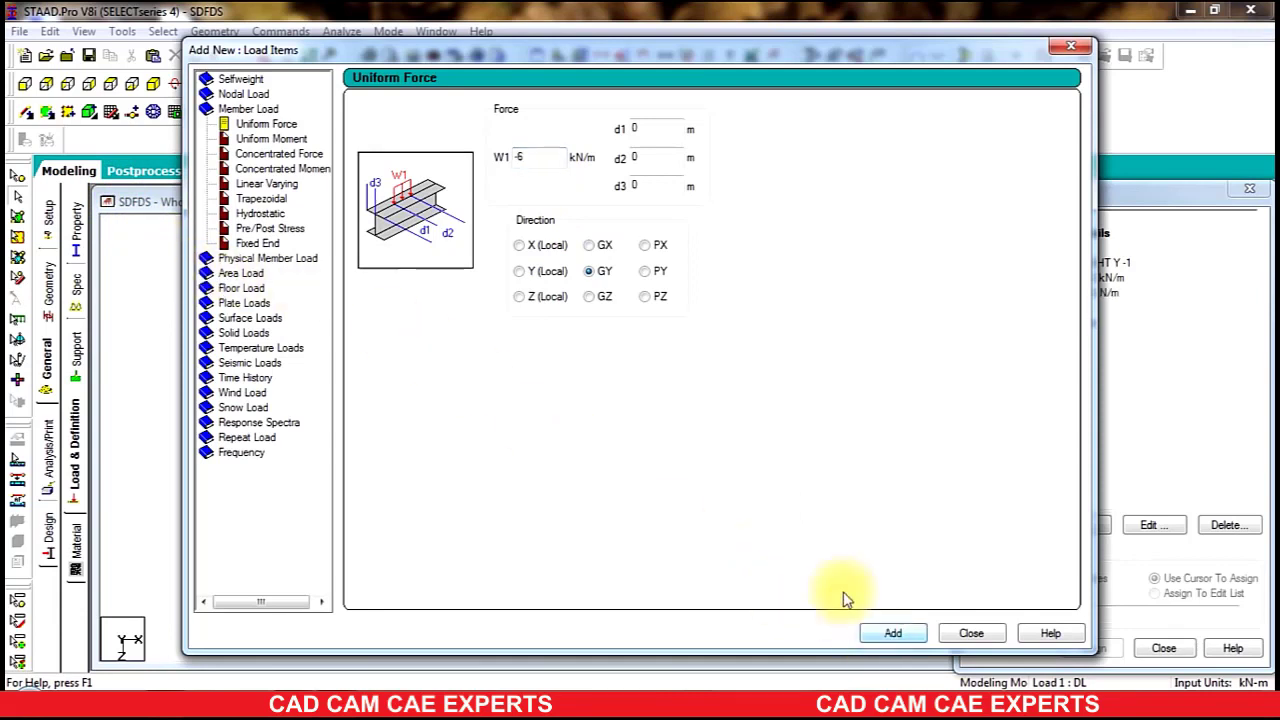
Add a YRANGE floor load with a pressure of 4 kN/m2 in Global Y to load case DL.
click(245, 289)
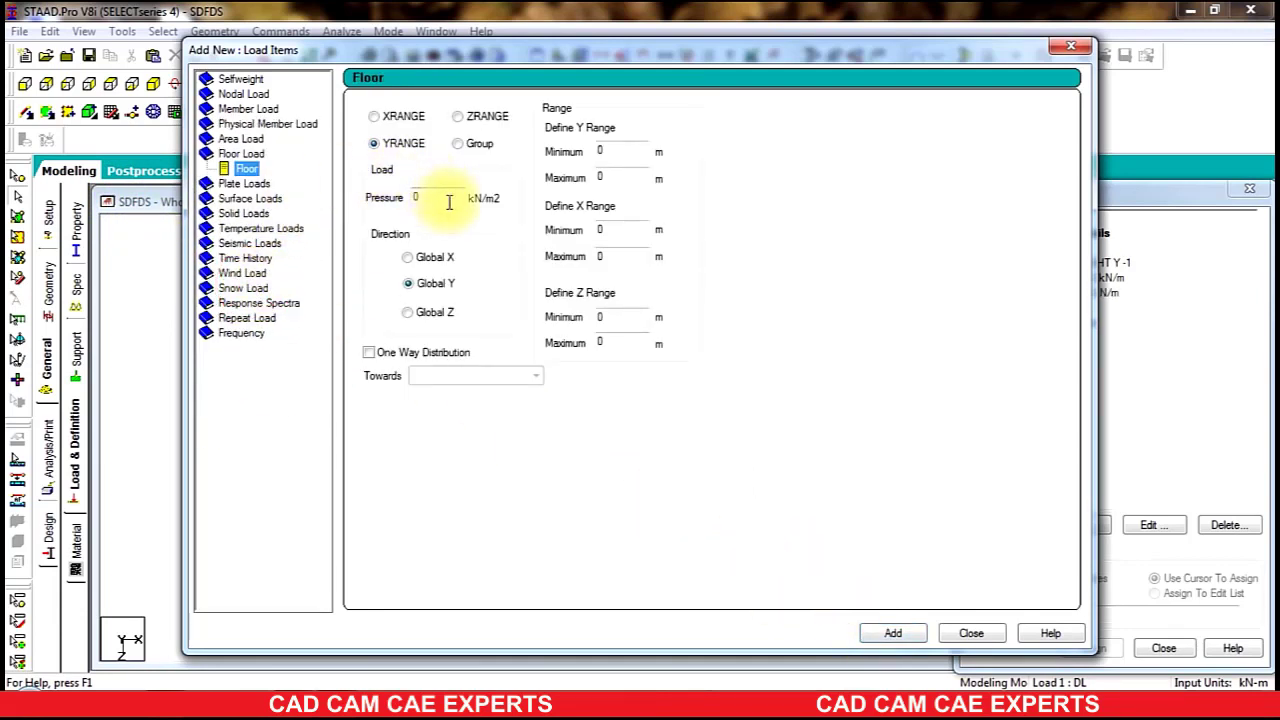
drag(449, 202, 242, 217)
text(4)
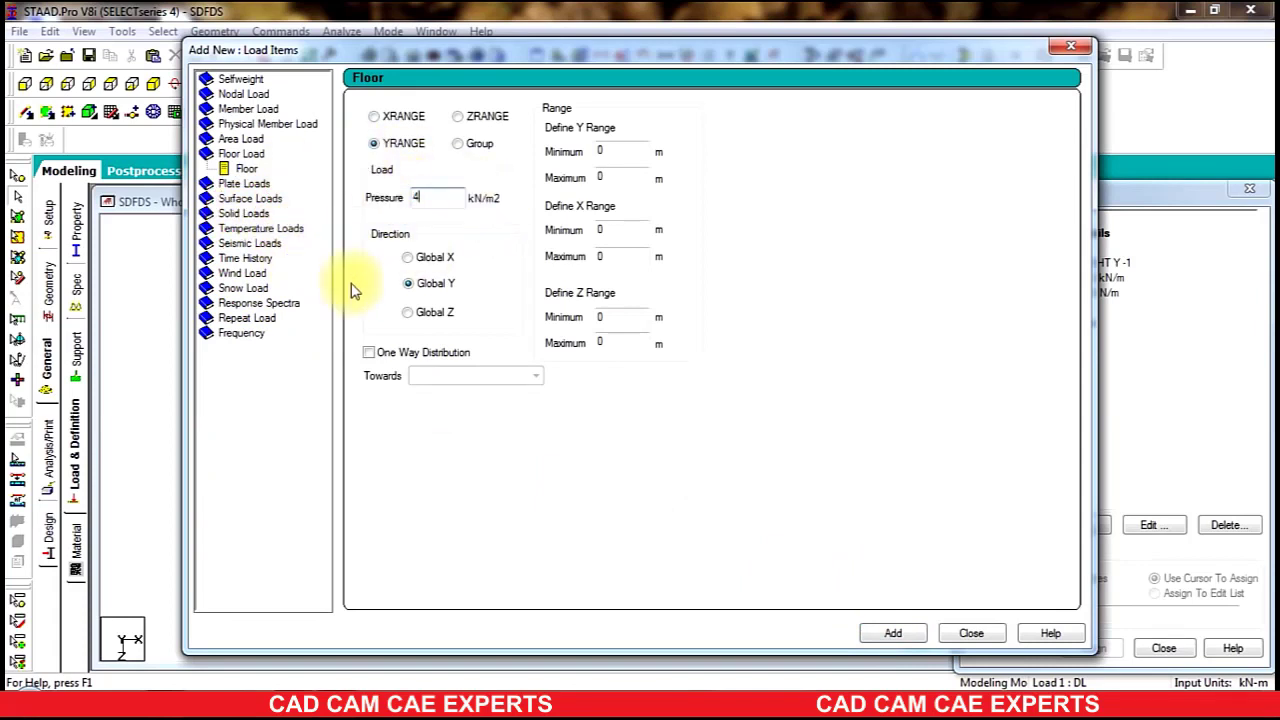
click(893, 634)
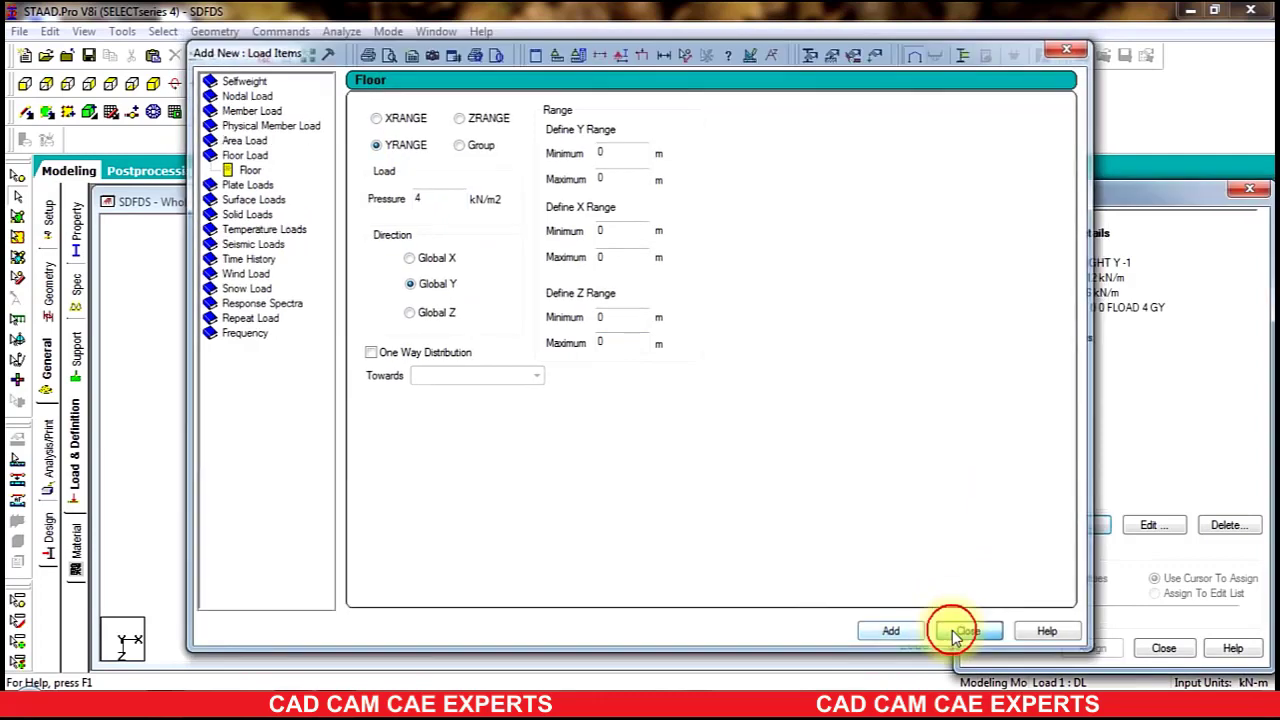
click(962, 634)
Set the DL floor load's Y range to a minimum of 3 m and a maximum of 18 m.
click(1070, 308)
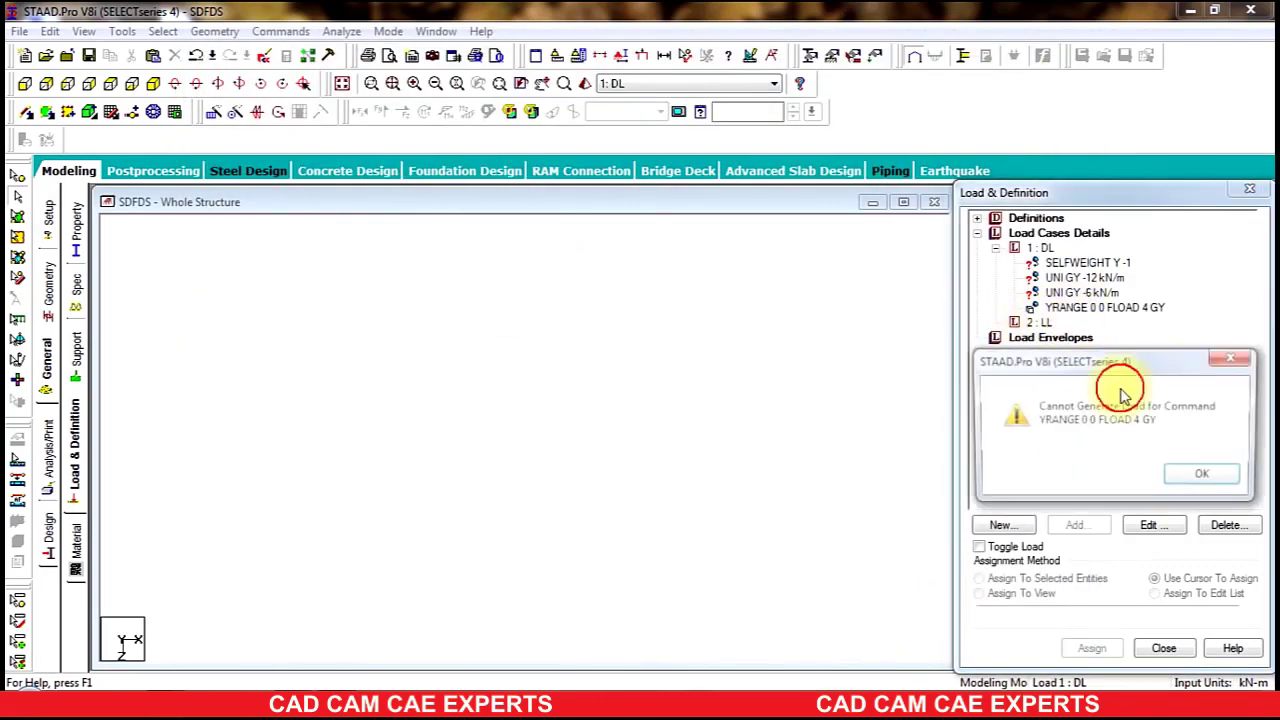
click(1203, 479)
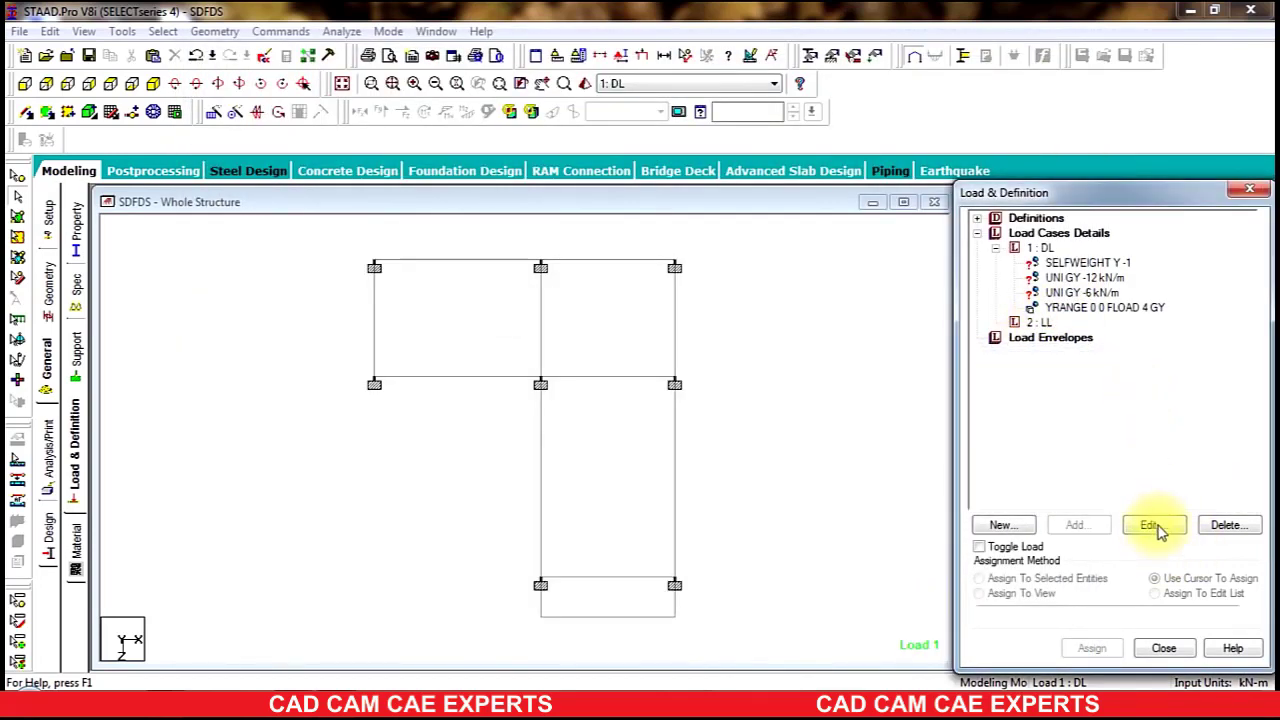
click(1150, 525)
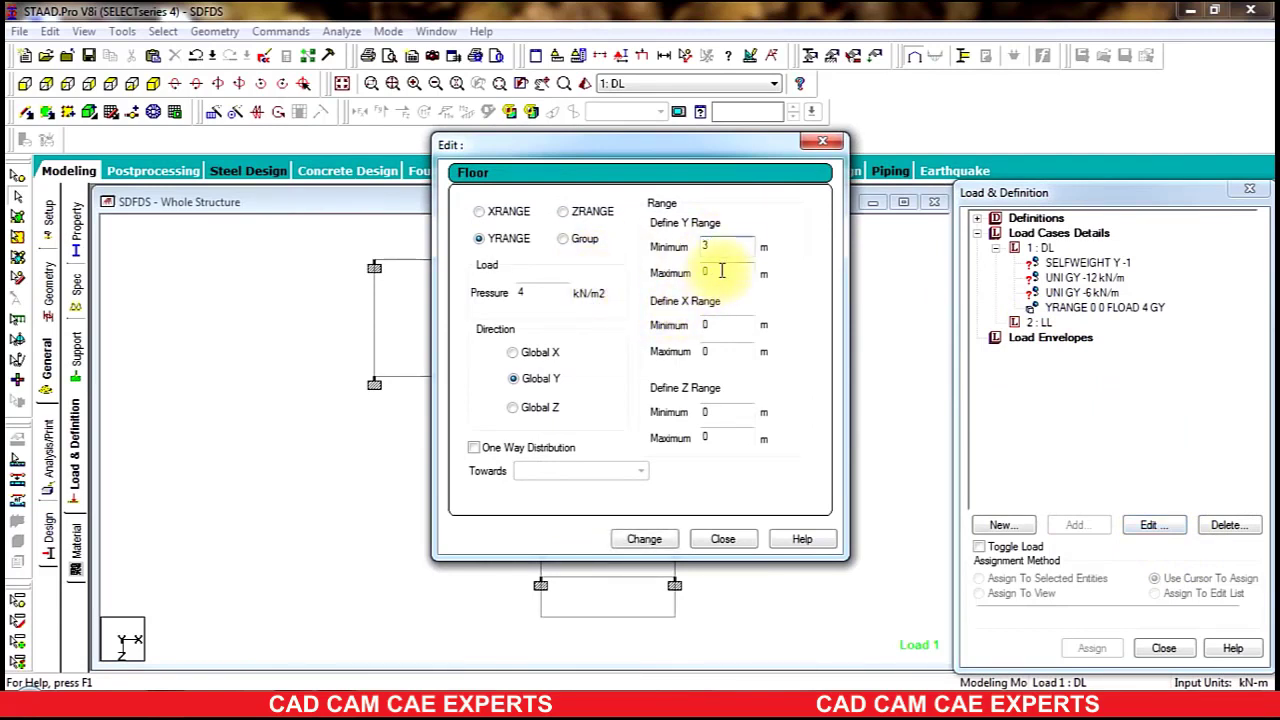
click(679, 276)
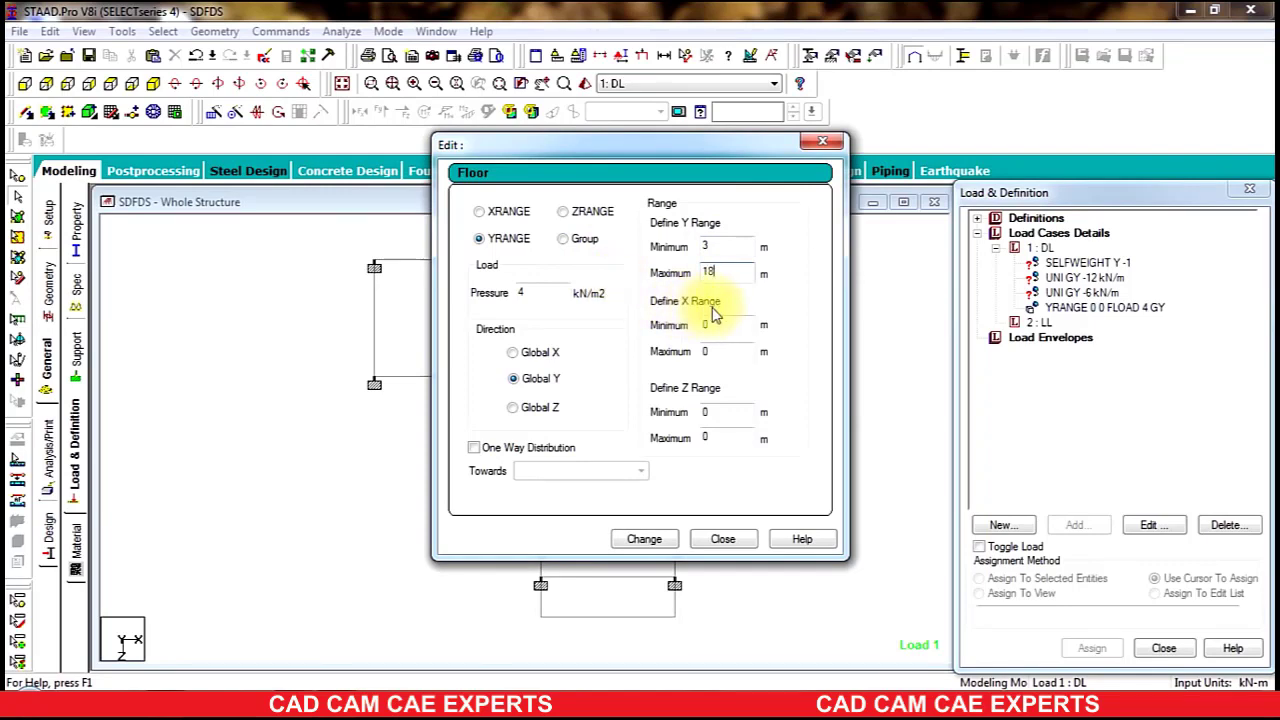
click(645, 539)
click(722, 539)
Add a YRANGE floor load with a pressure of 2 kN/m2 in Global Y to load case LL.
click(1040, 322)
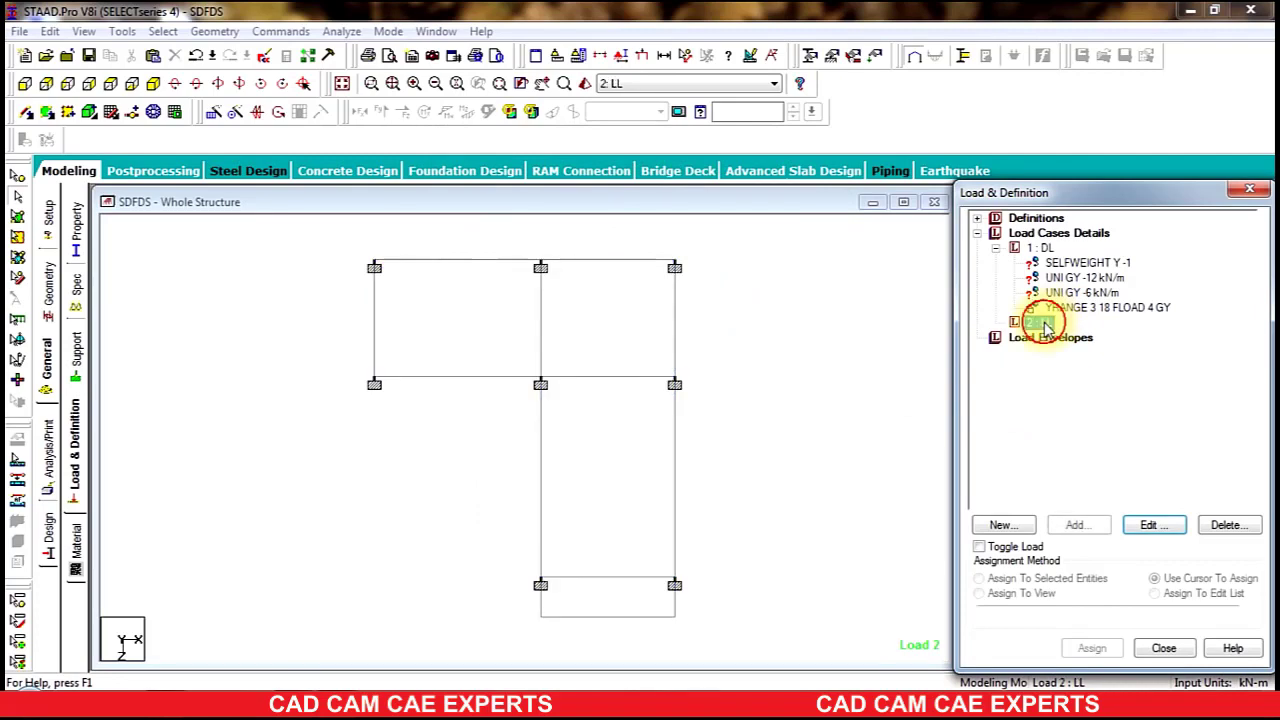
click(1094, 528)
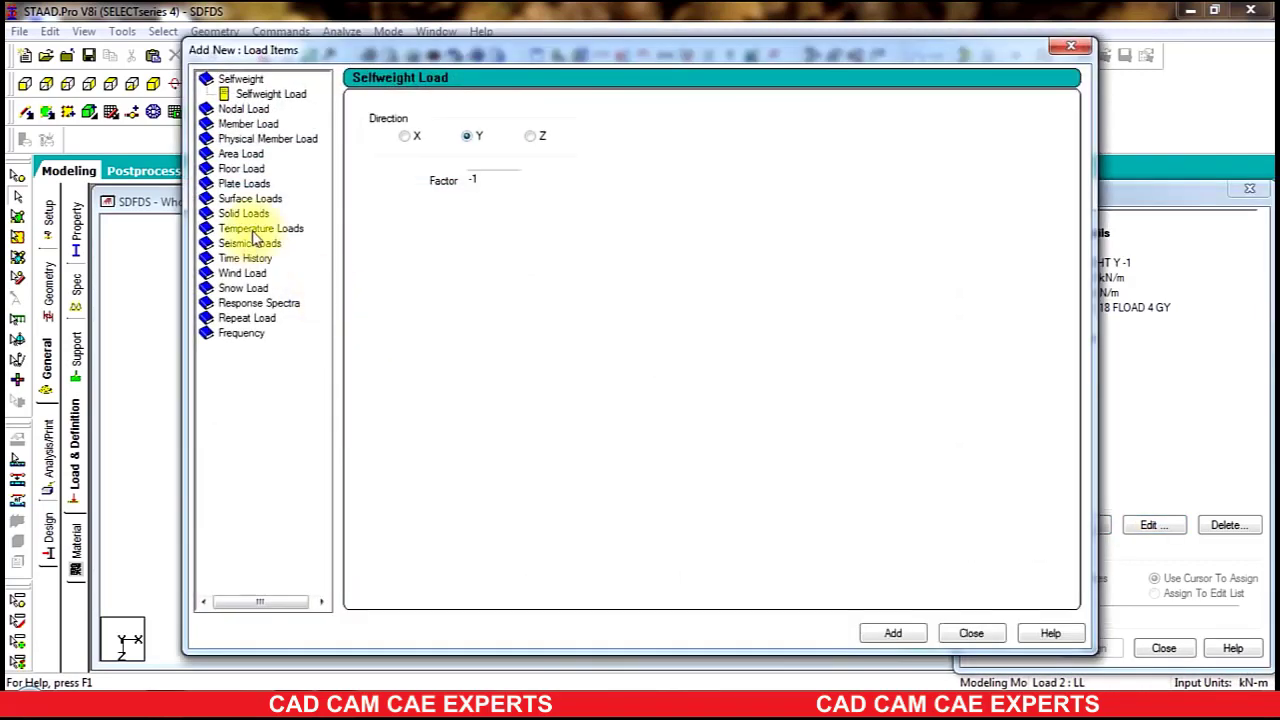
click(240, 169)
click(378, 200)
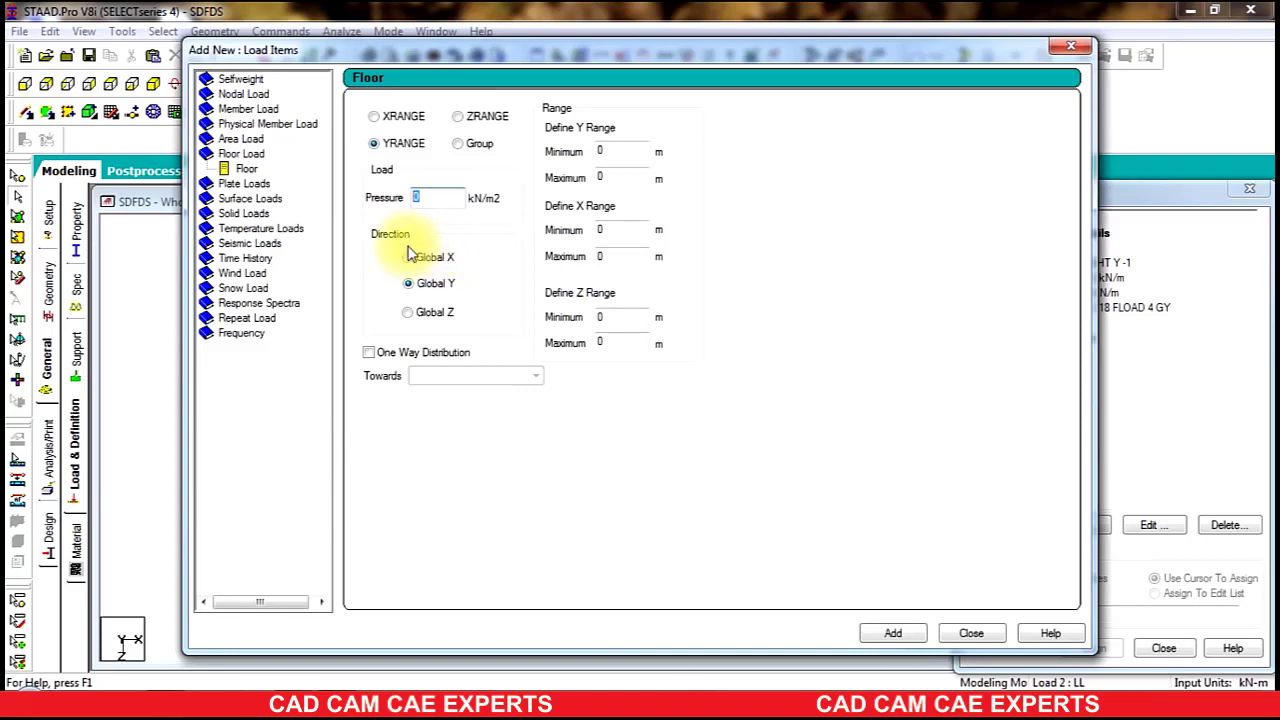
text(2)
click(893, 634)
click(971, 634)
Set the LL floor load's Y range to a minimum of 3 m and a maximum of 18 m.
click(1078, 338)
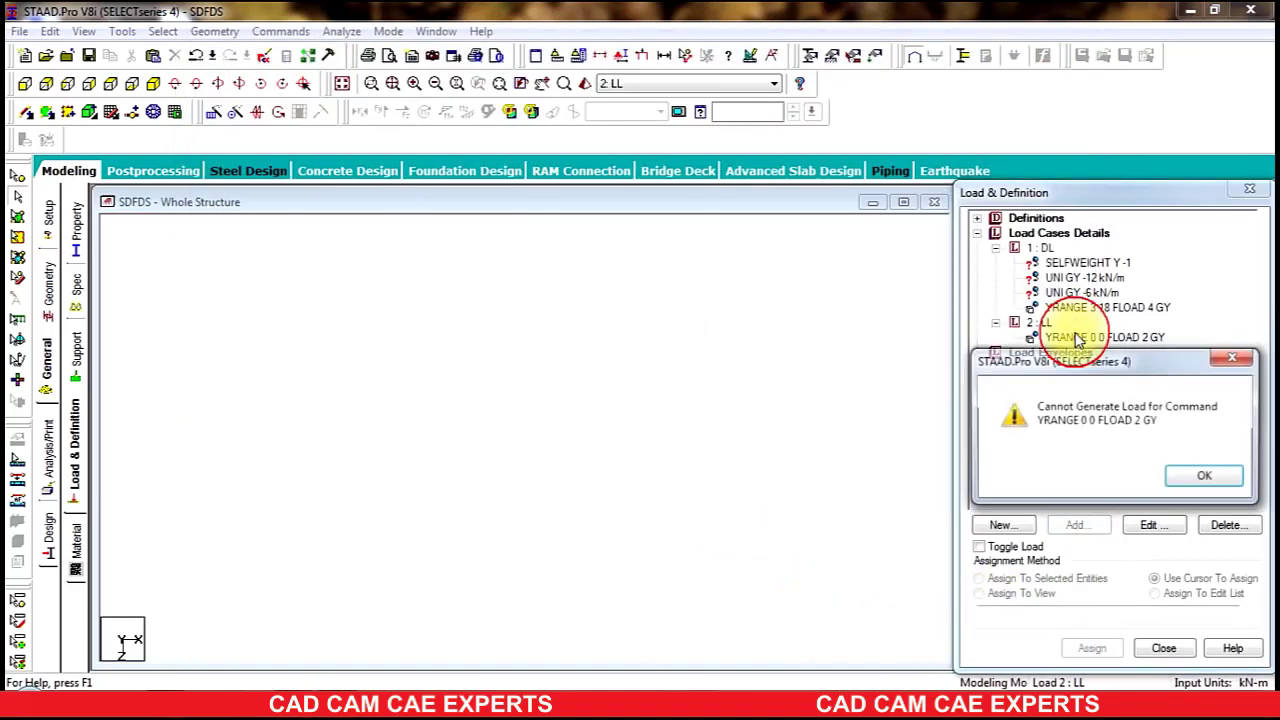
click(1200, 474)
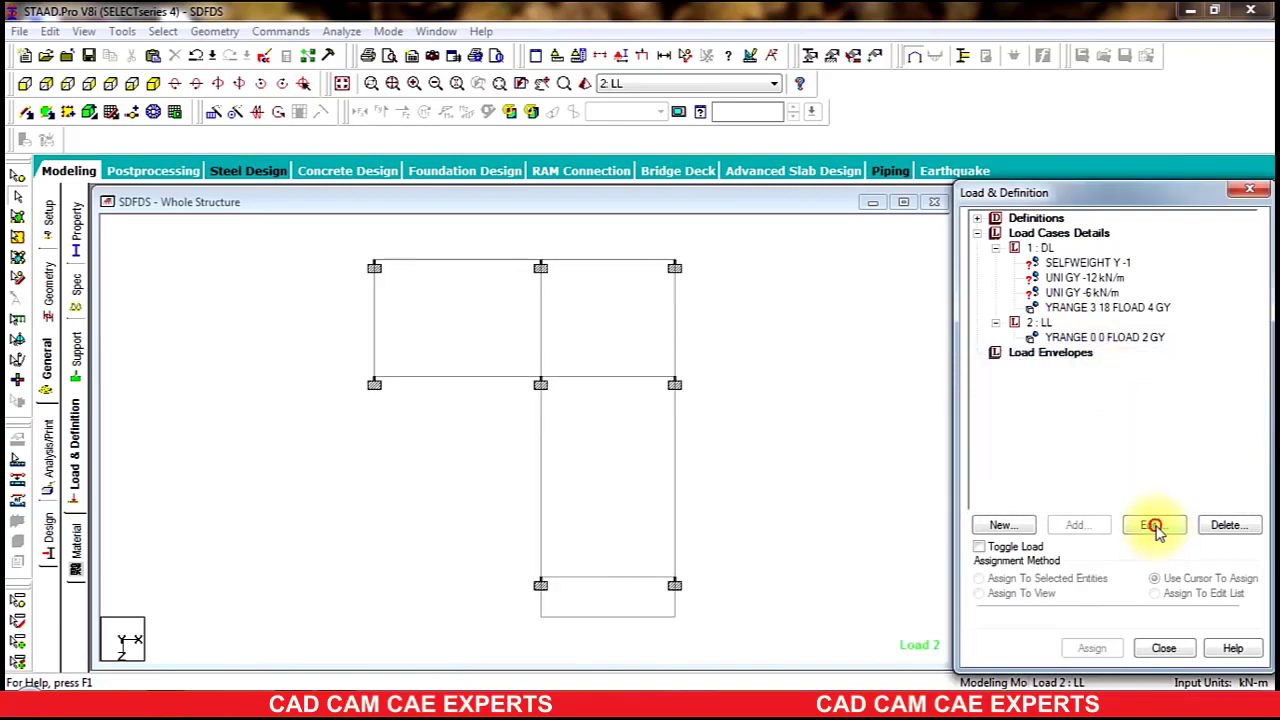
click(1153, 525)
text(3)
key(Tab)
text(18)
click(646, 538)
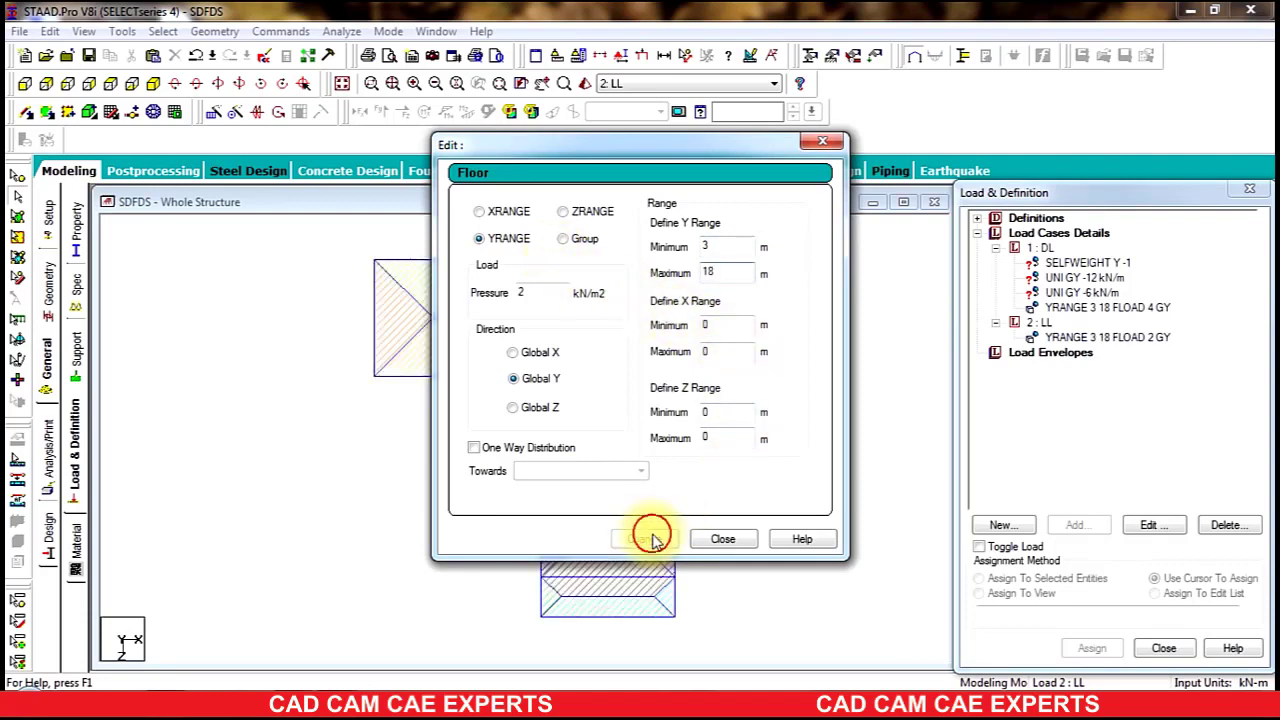
click(726, 540)
Assign the DL selfweight load to all members of the frame, selecting them in the isometric view.
click(1070, 263)
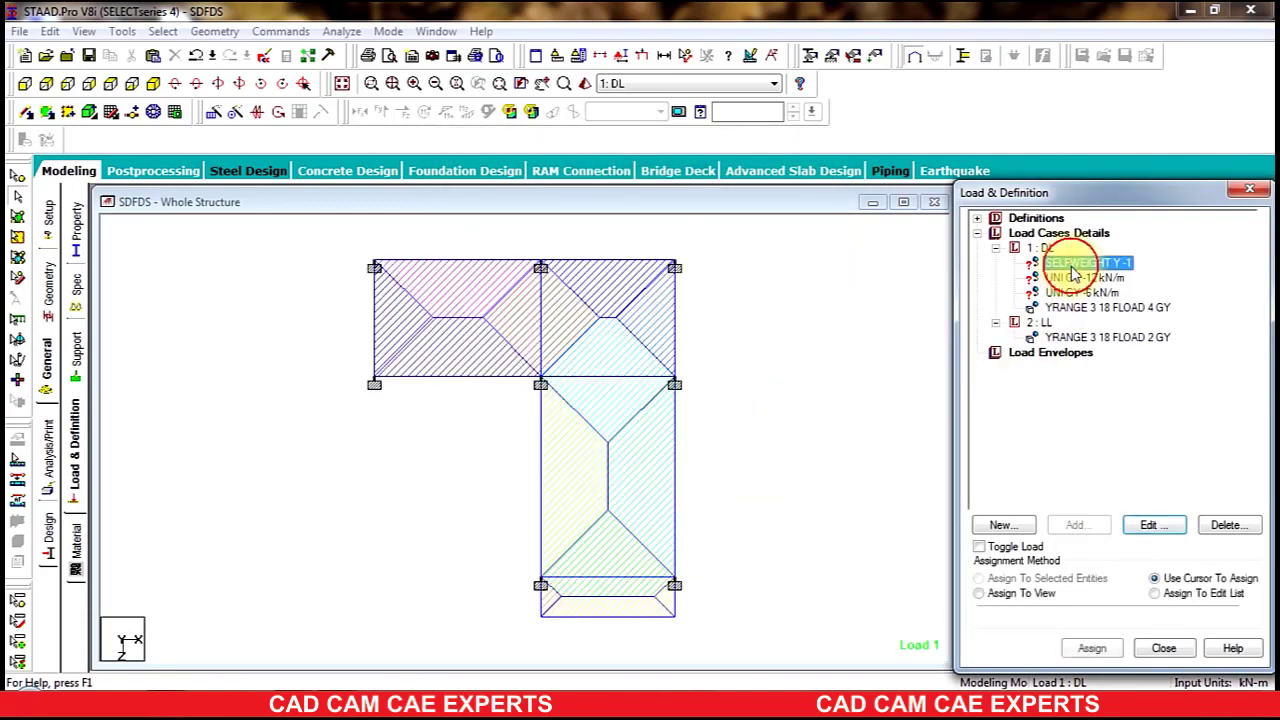
click(160, 83)
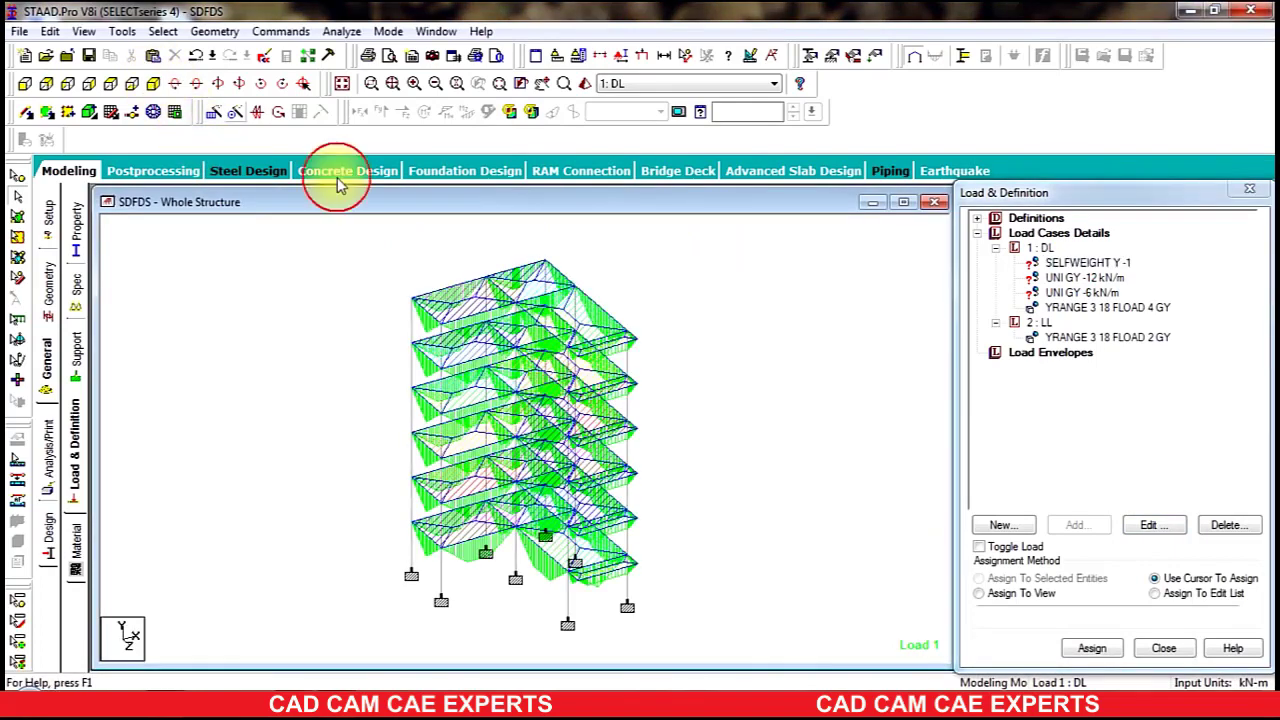
drag(725, 241, 328, 660)
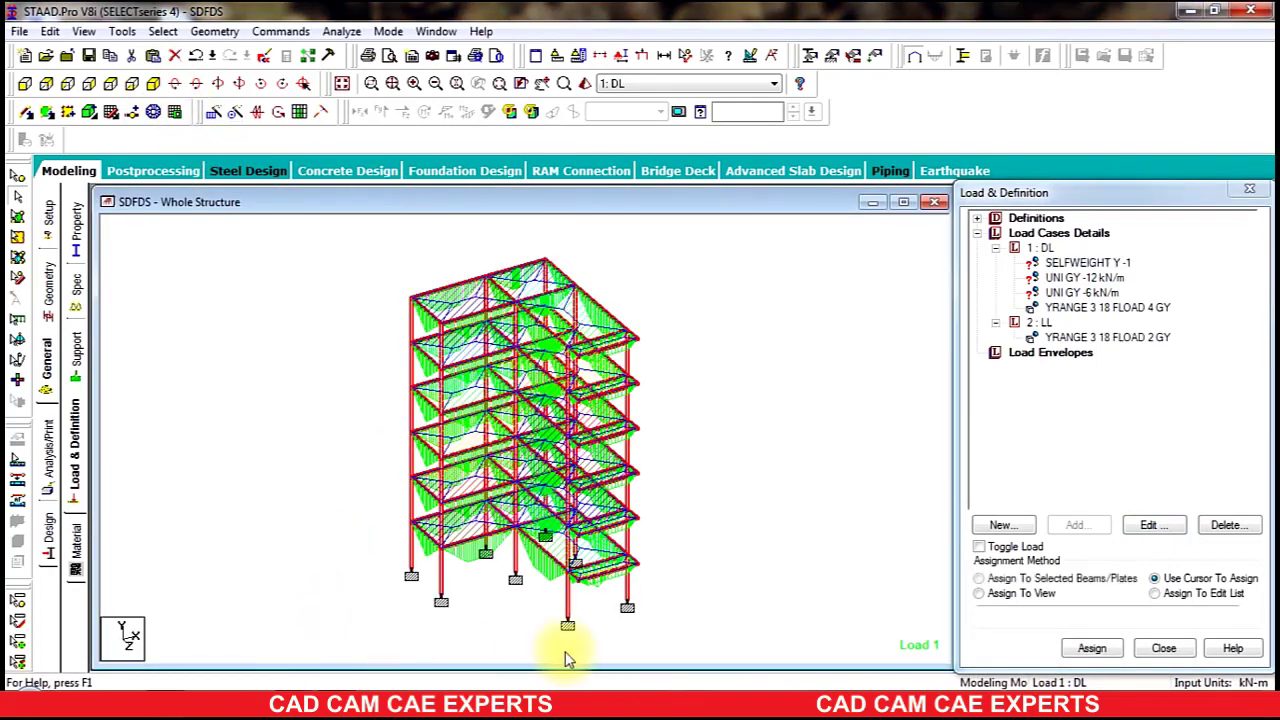
click(1066, 630)
click(1090, 646)
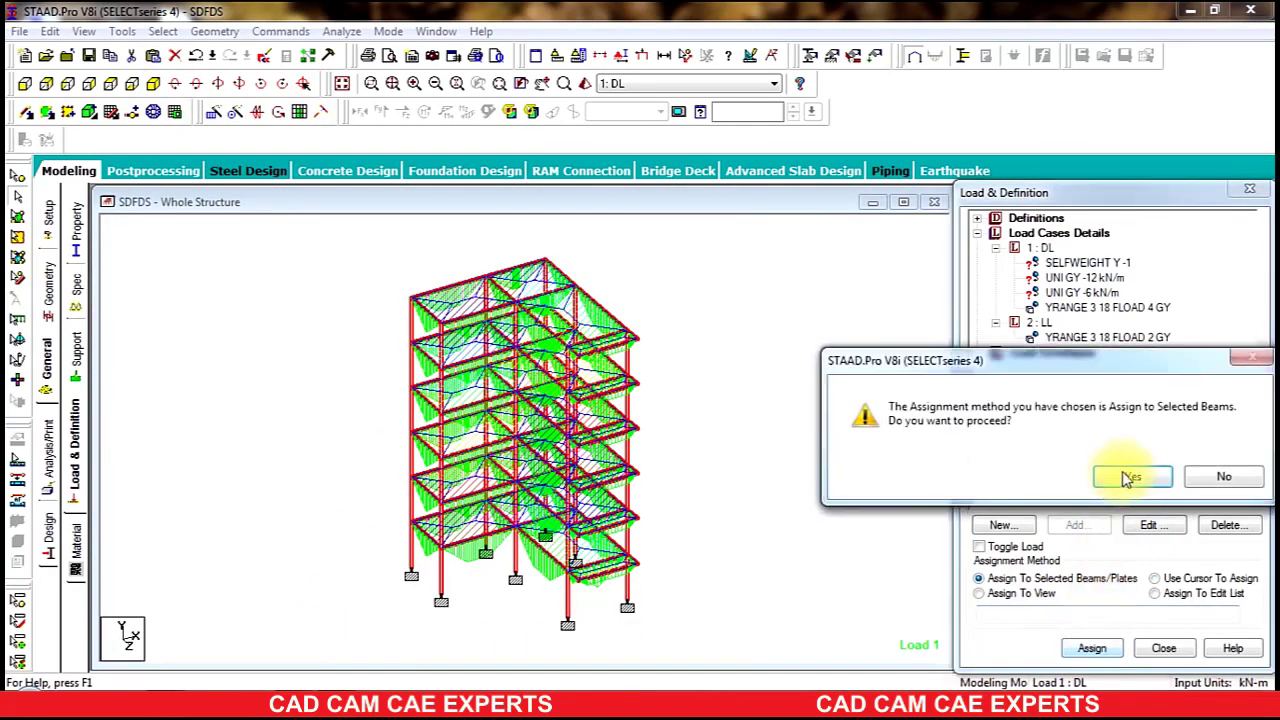
click(1132, 477)
Assign the -12 kN/m uniform load to the outer perimeter beams in plan view, leaving out the 1.2 m cantilever and the interior beams.
click(1084, 277)
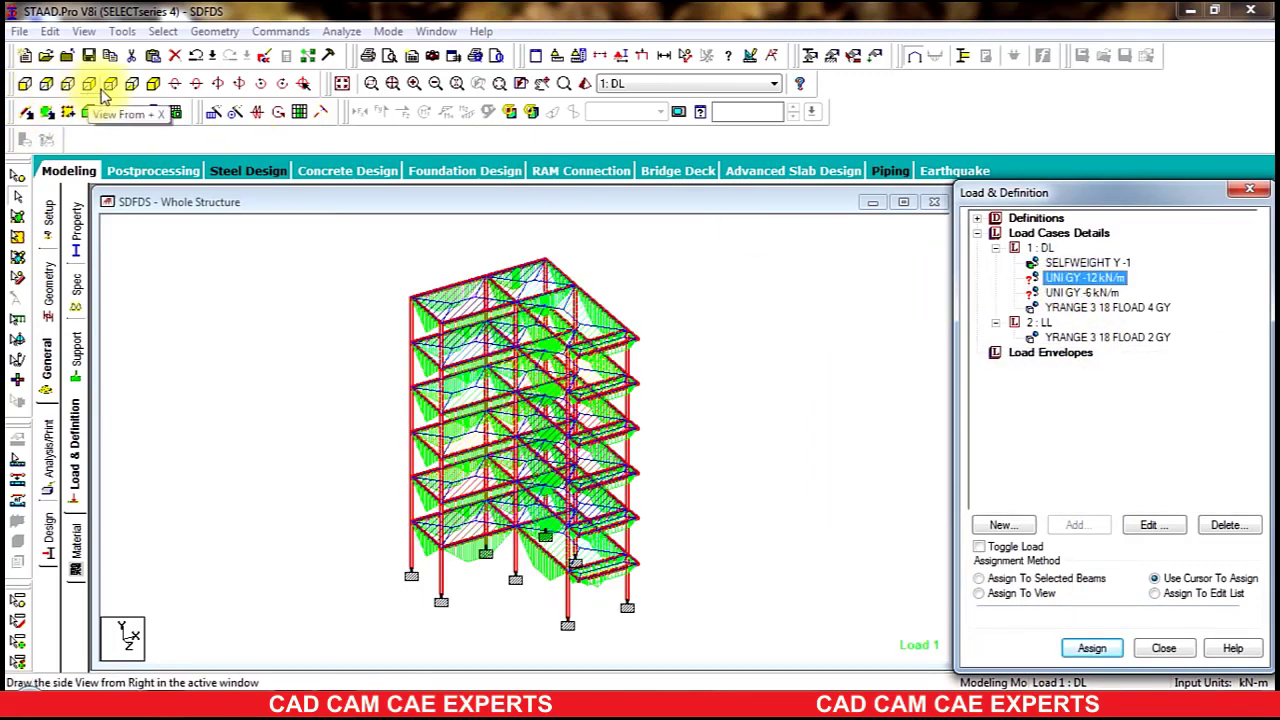
click(109, 84)
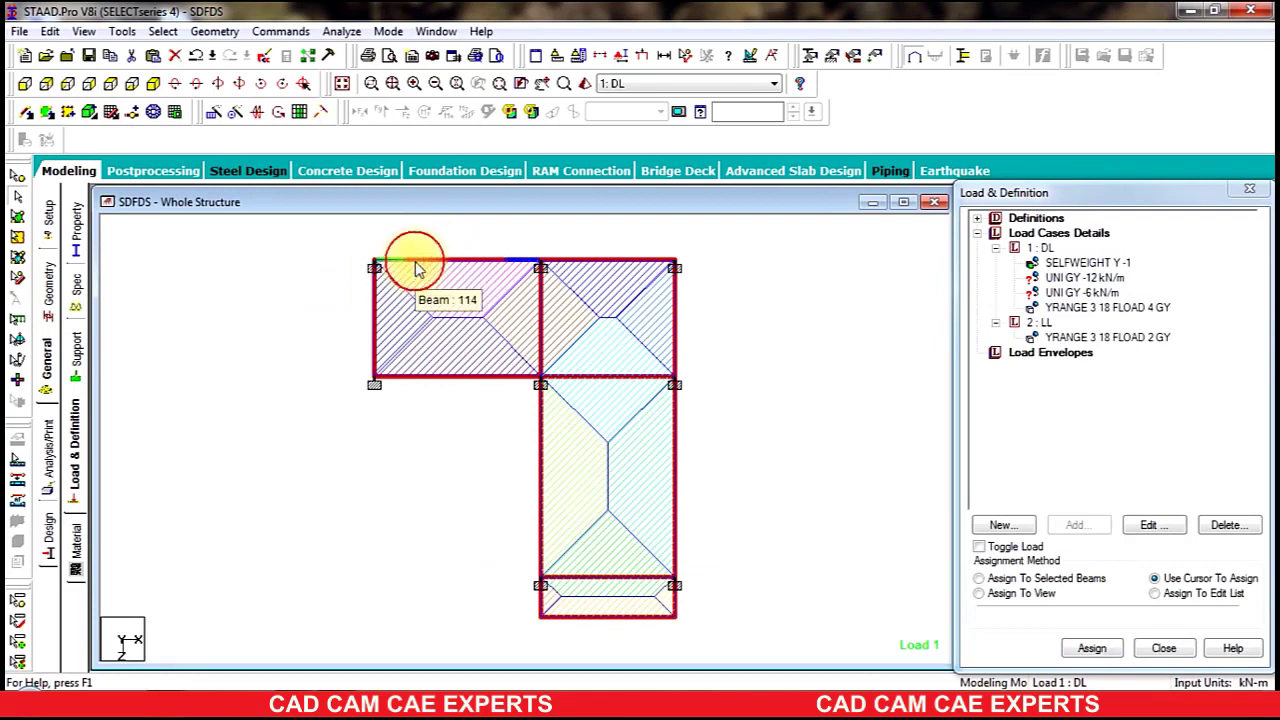
click(300, 385)
click(428, 264)
click(417, 376)
click(541, 312)
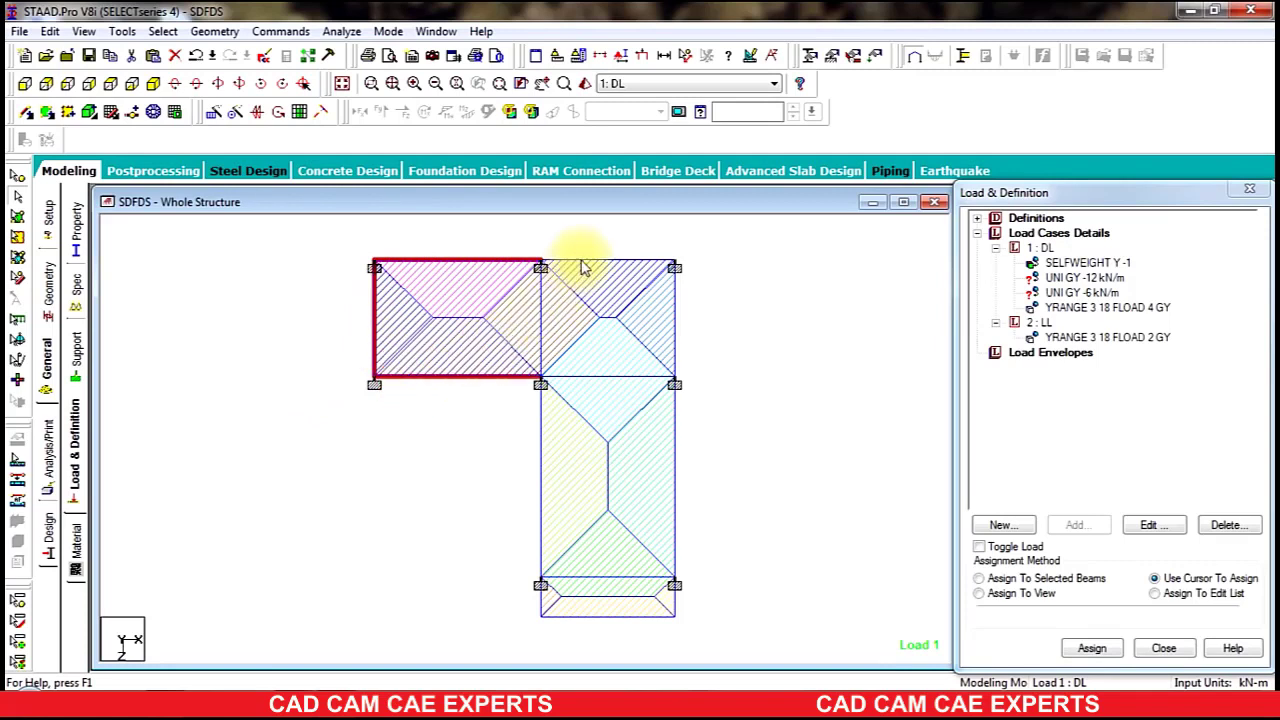
click(675, 330)
click(676, 443)
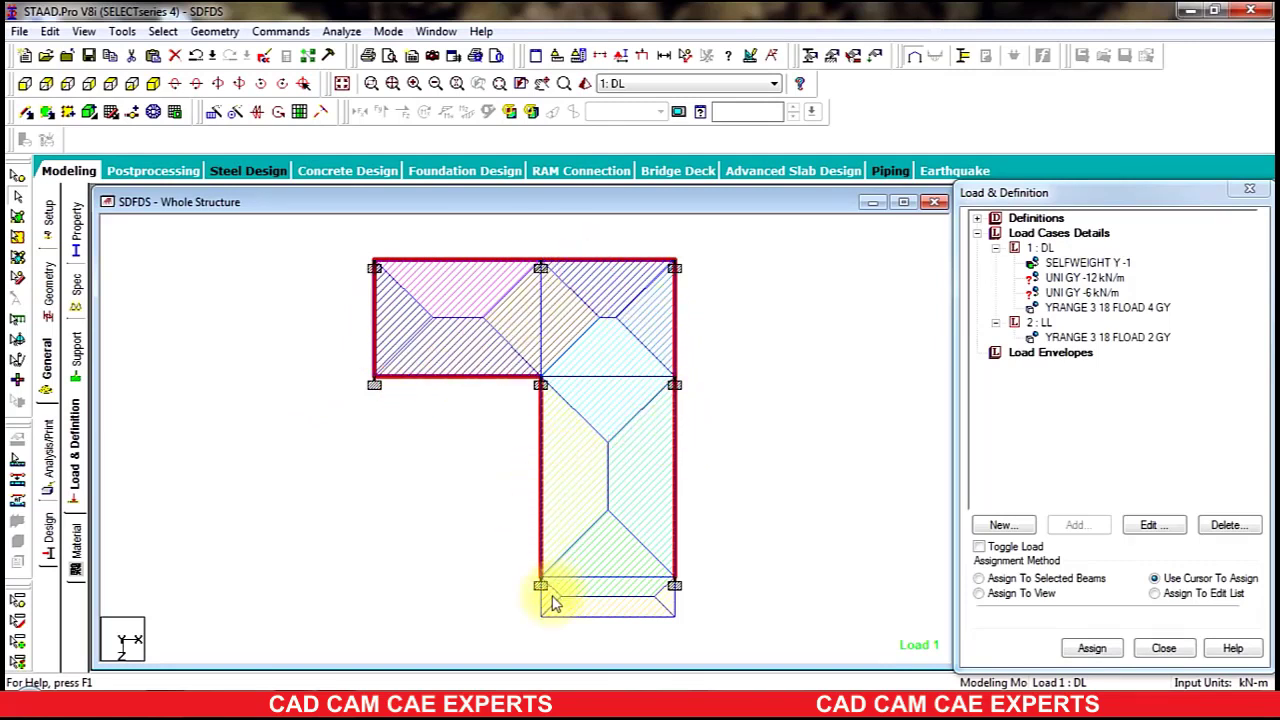
click(1040, 580)
click(1091, 648)
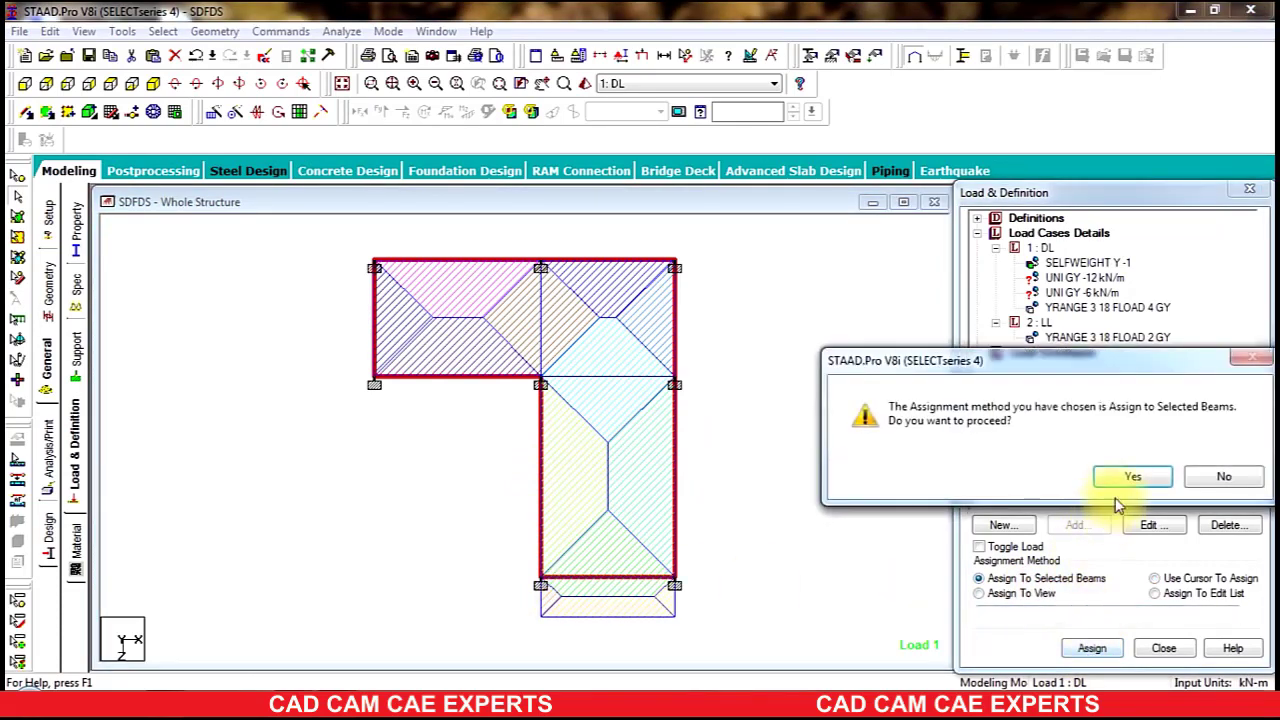
click(1108, 478)
Check the interior wall's position in the reference plan and copy the 3.5 m beams at the outer end of the 5 m bay.
click(1083, 293)
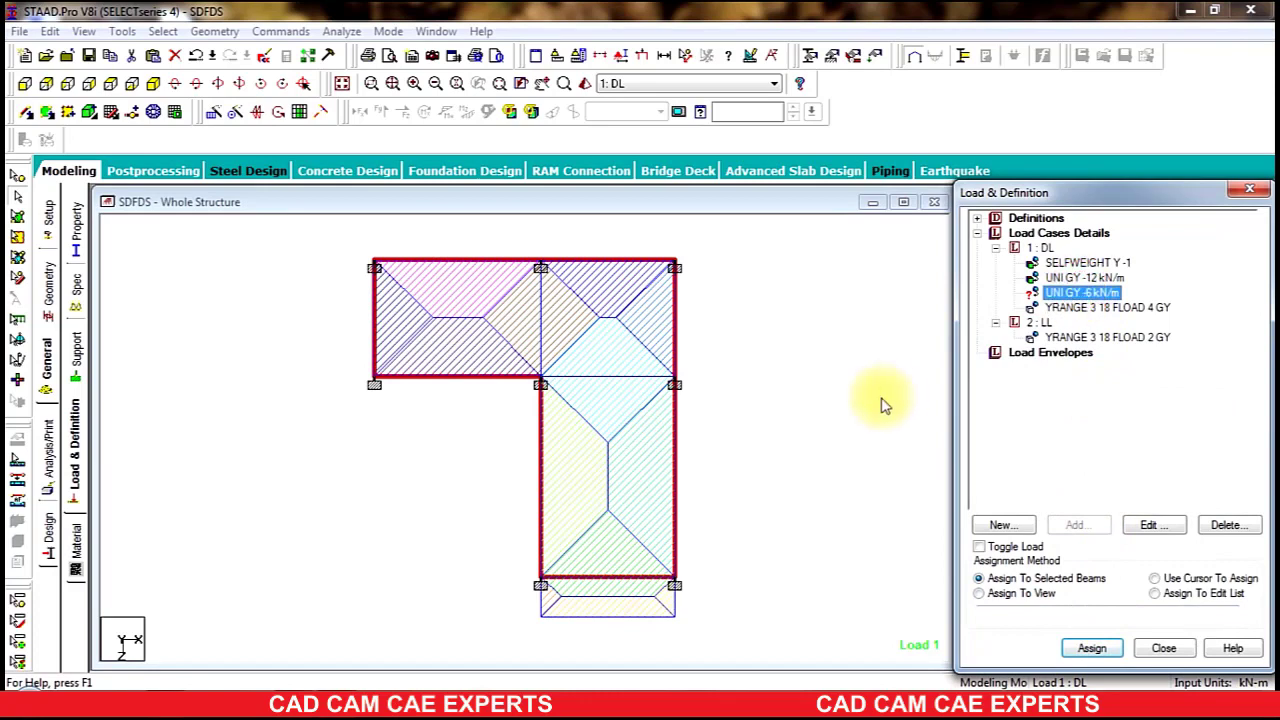
click(350, 335)
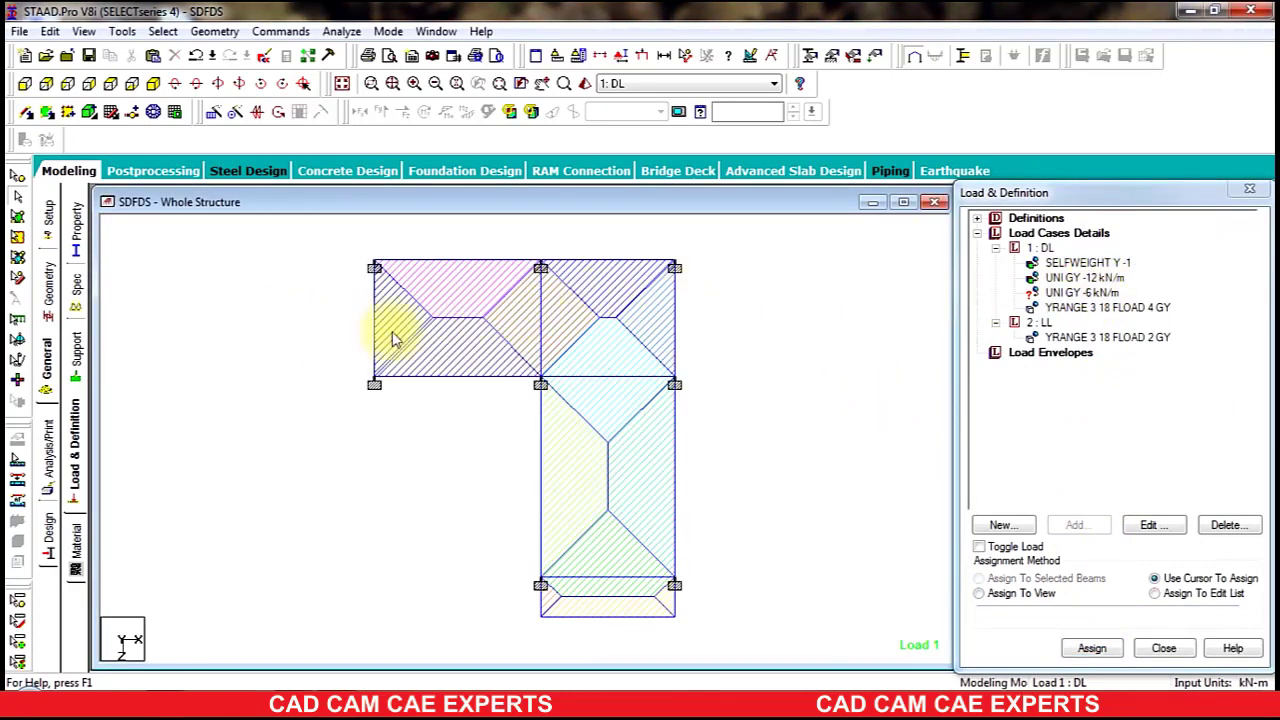
click(300, 680)
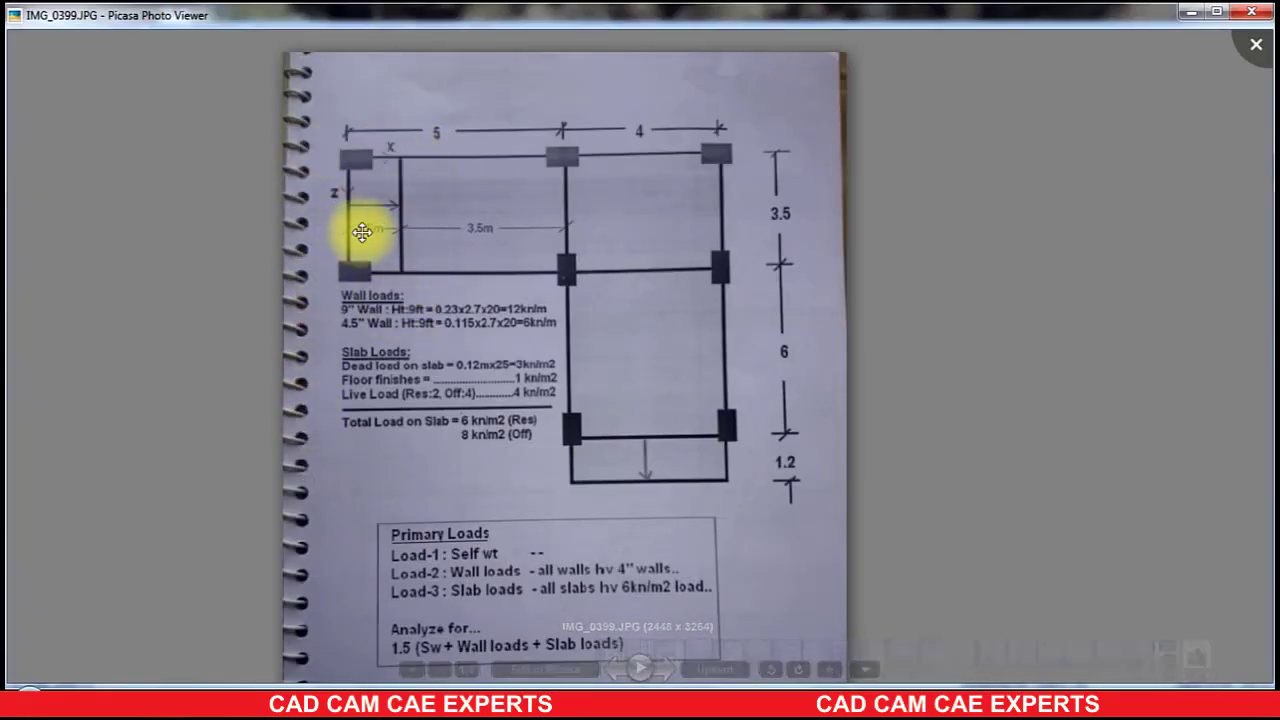
click(335, 686)
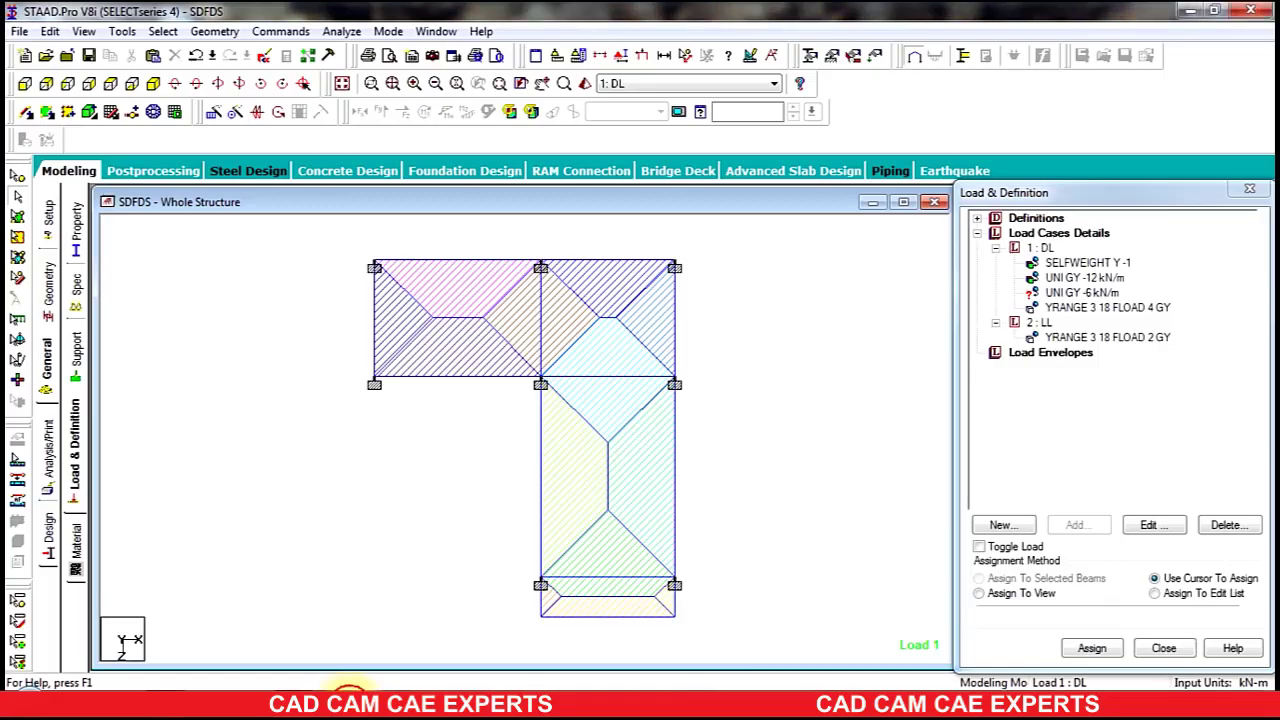
click(77, 232)
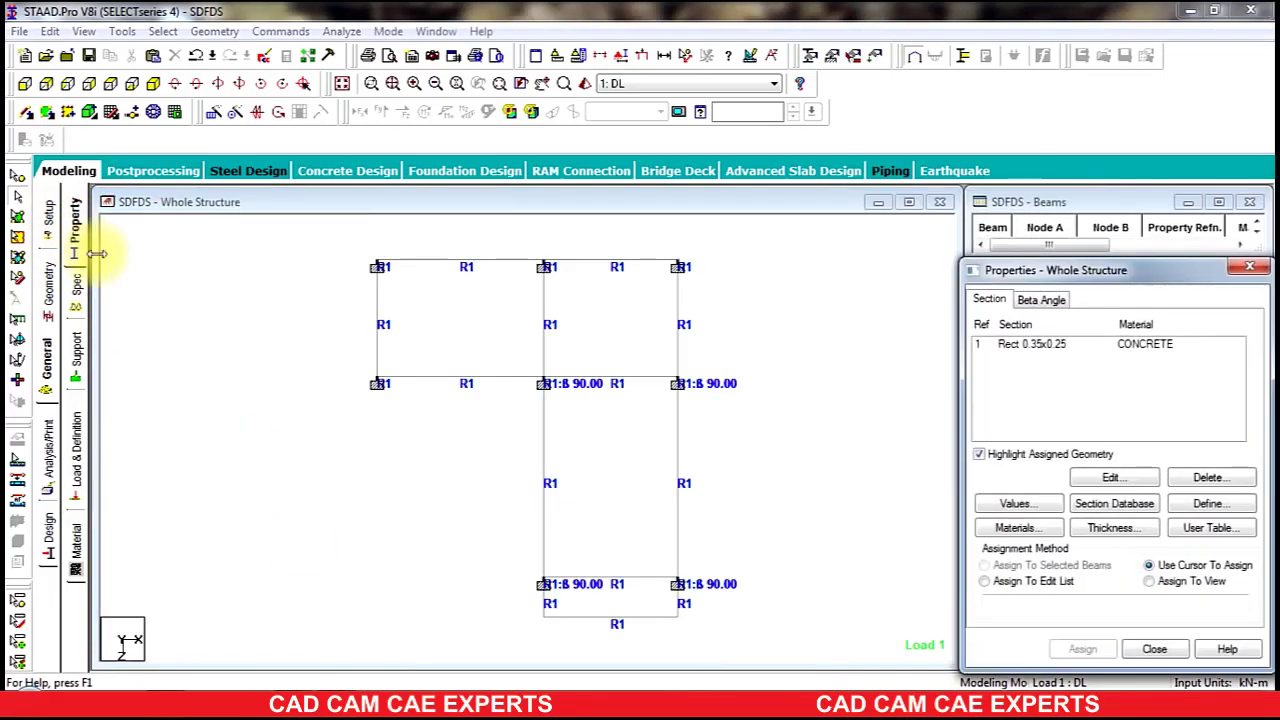
right_click(247, 328)
click(234, 265)
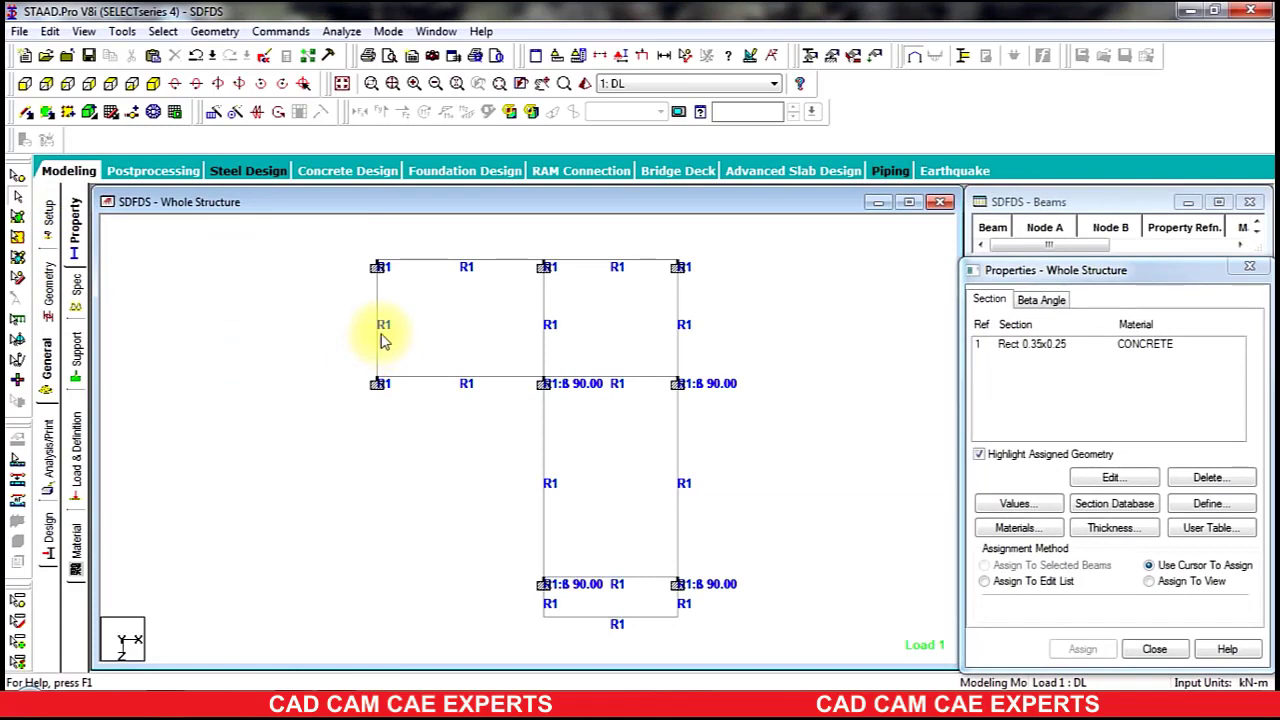
right_click(377, 337)
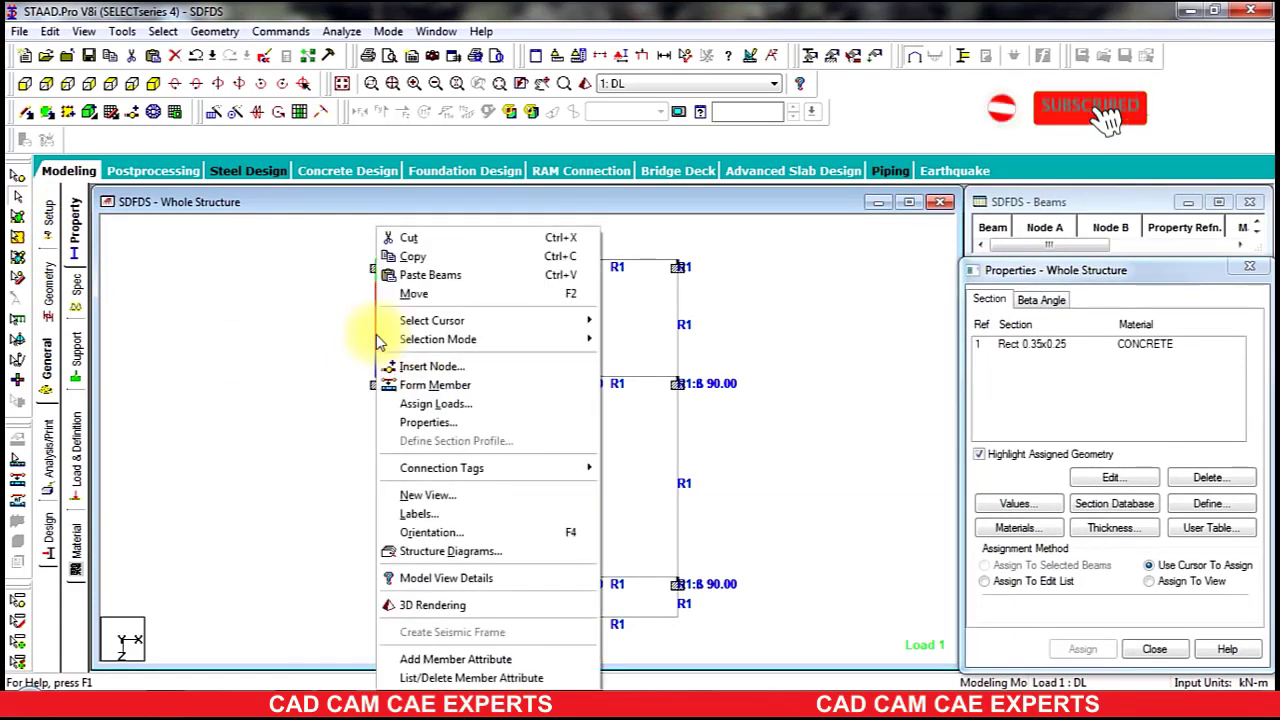
click(402, 257)
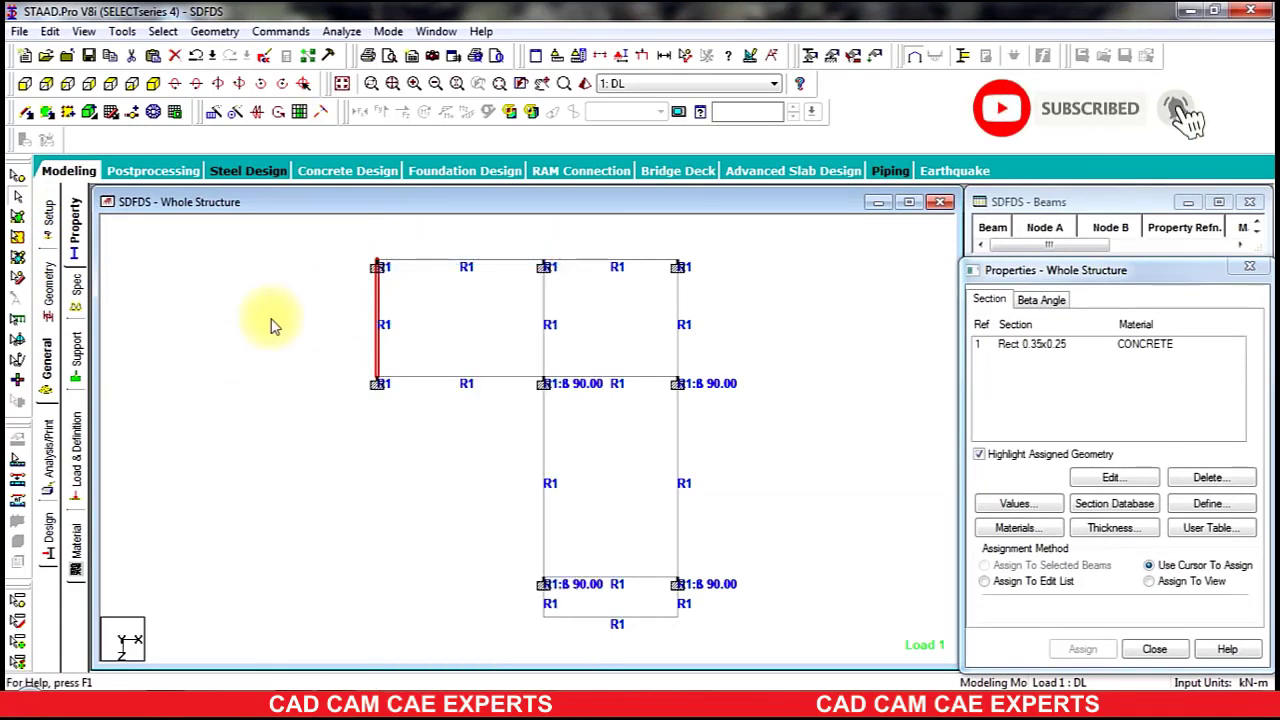
Paste the copied beams with a move of 1.5 m in X and 0 in Y and Z, checking them in the isometric view.
right_click(274, 326)
click(312, 278)
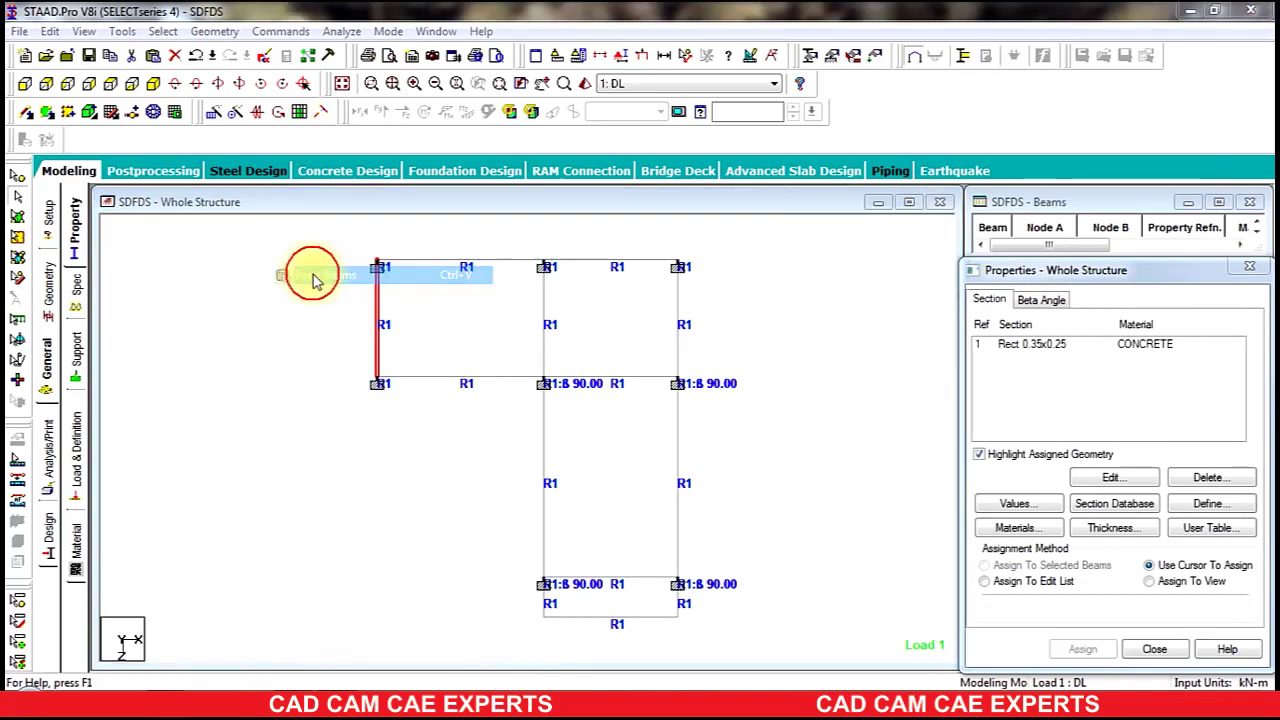
double_click(556, 366)
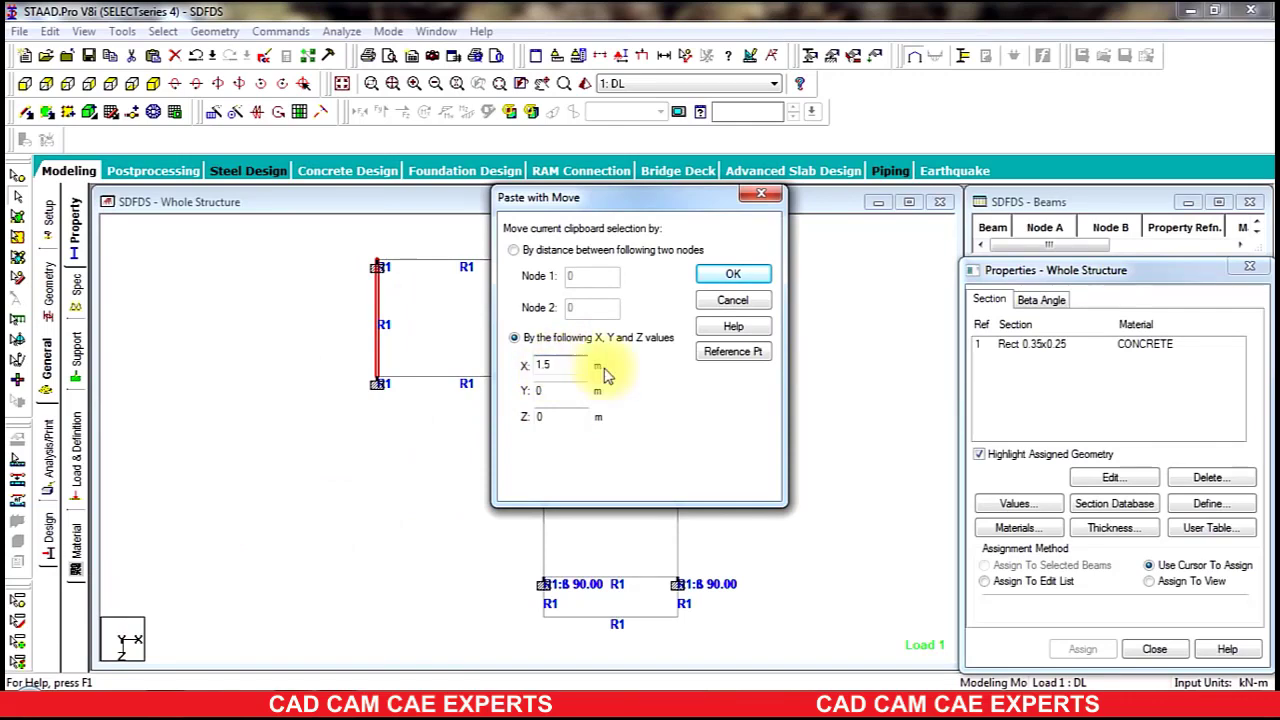
click(733, 273)
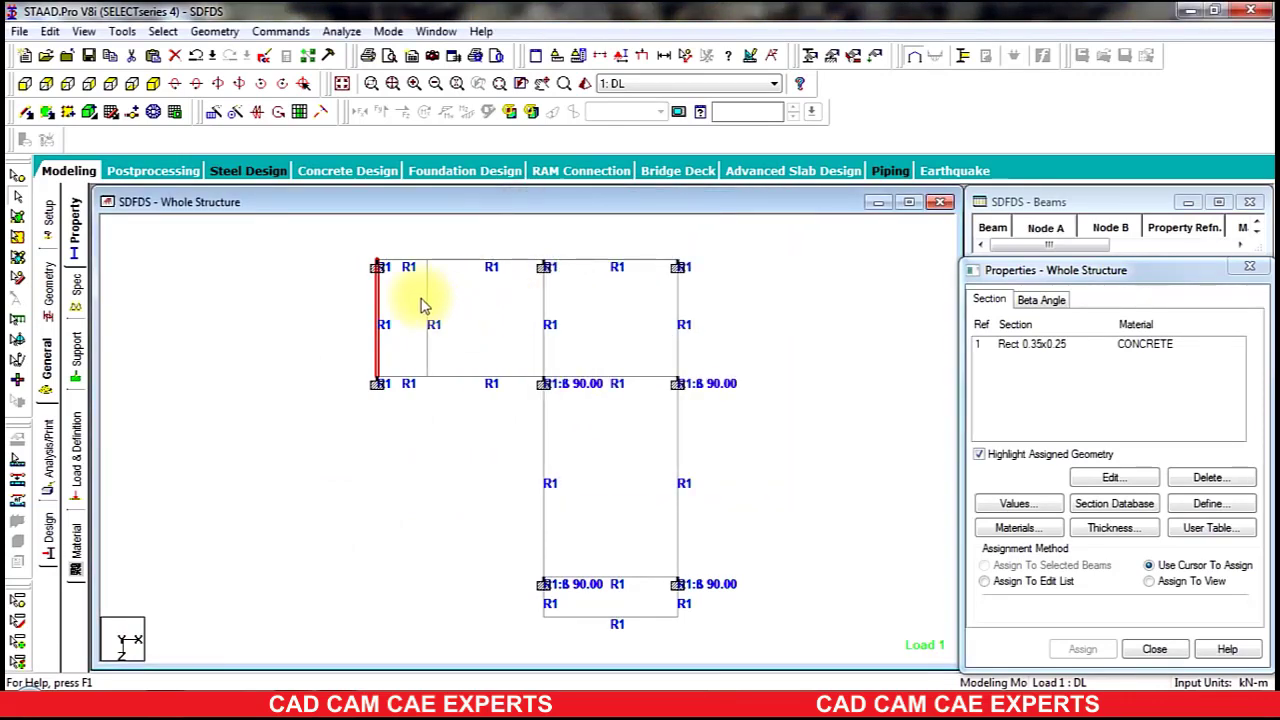
click(133, 83)
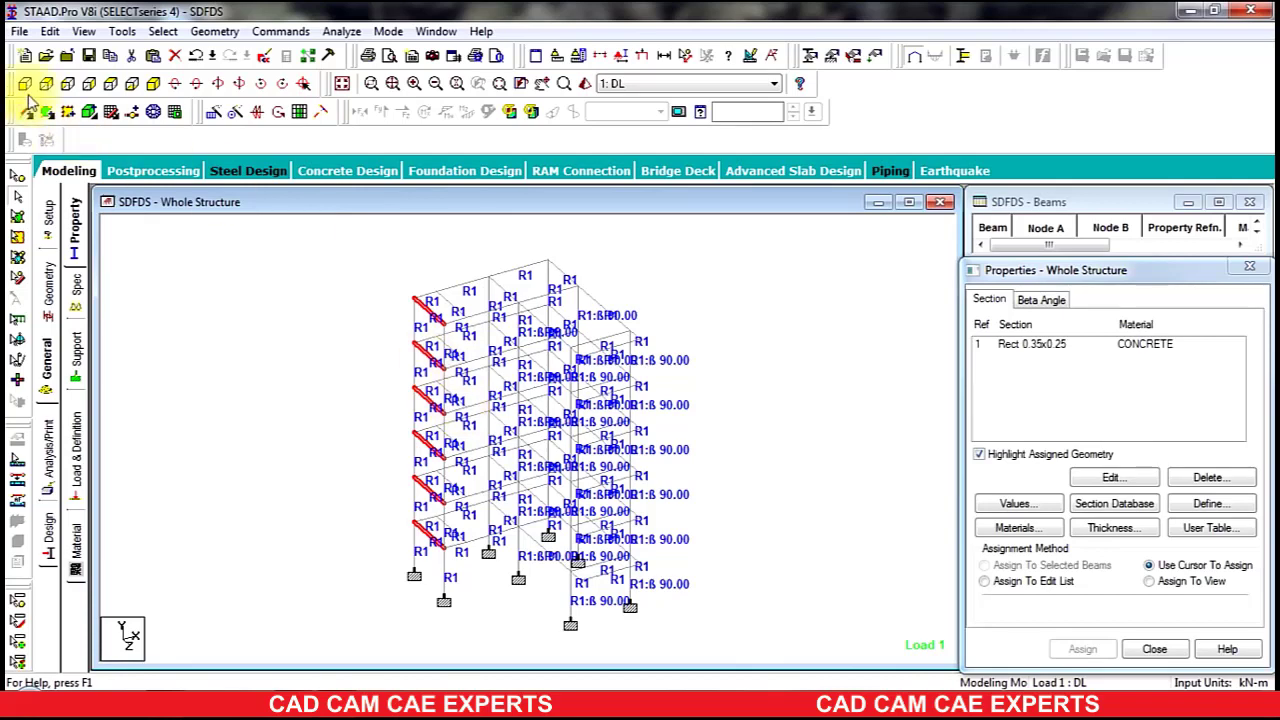
click(108, 87)
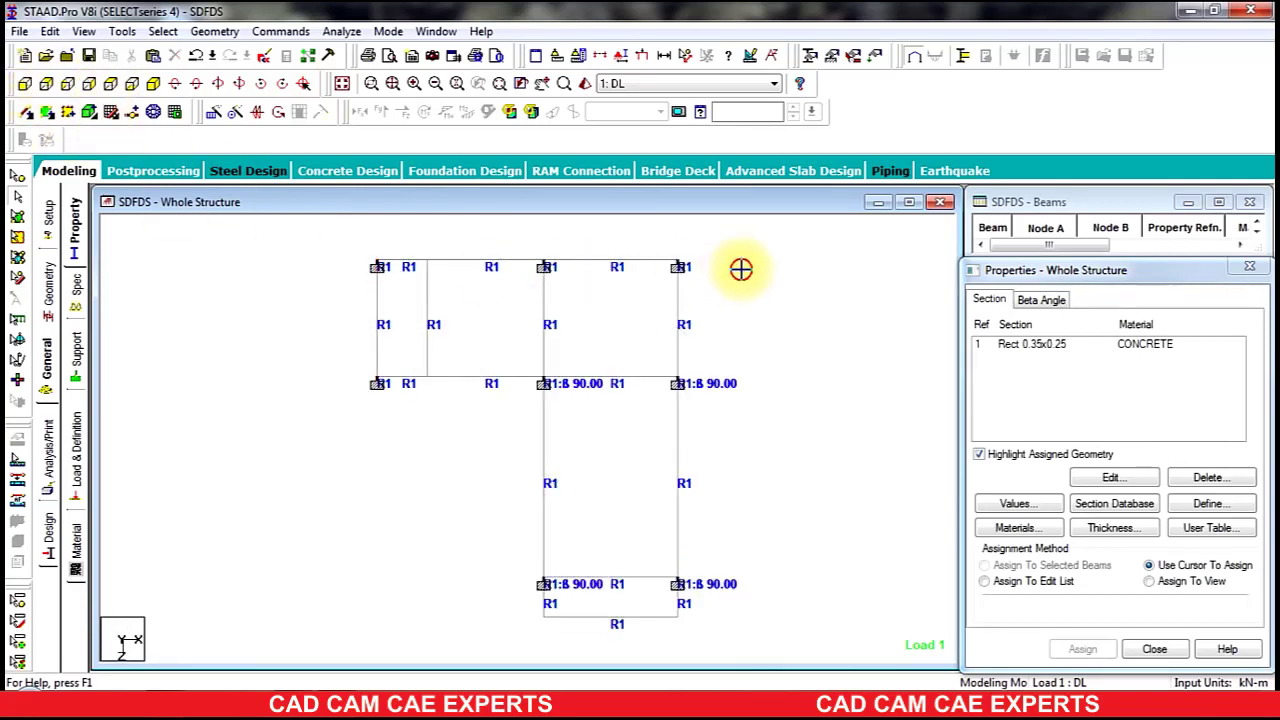
Assign the DL -6 kN/m uniform load to the interior beams, including the new 1.5 m offset beams, and the cantilever's three outer edge beams.
click(79, 434)
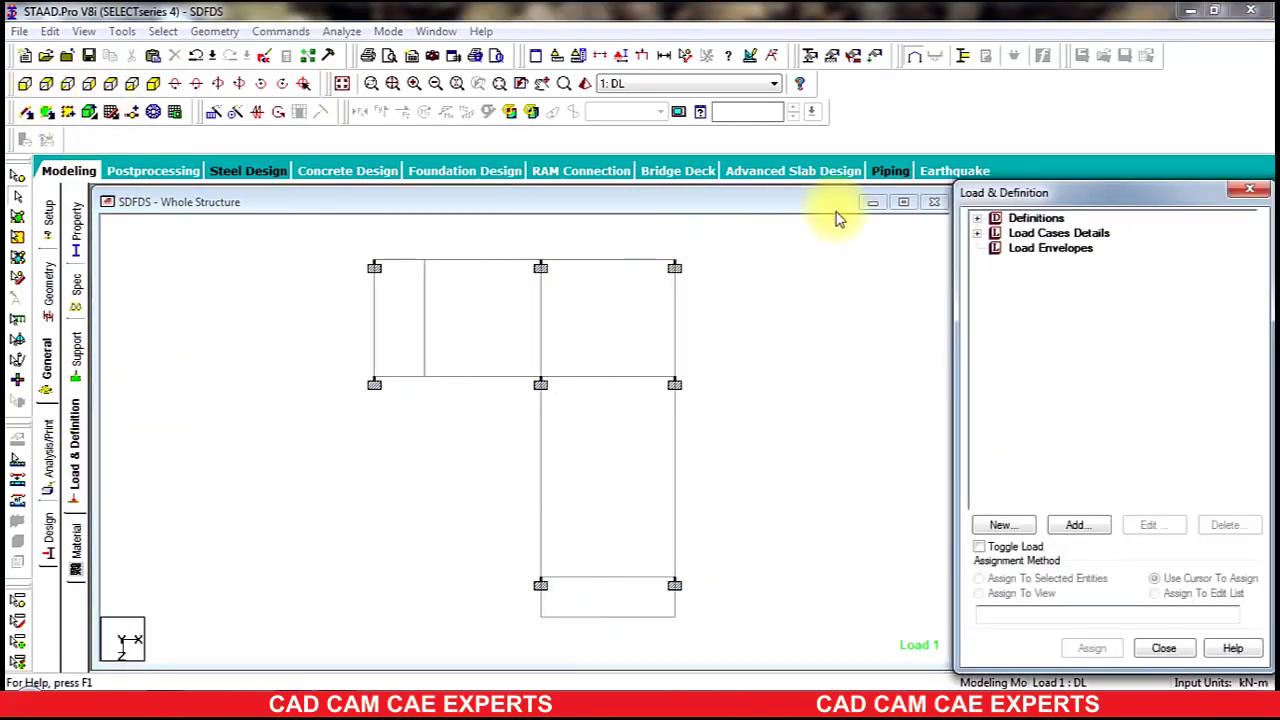
click(979, 233)
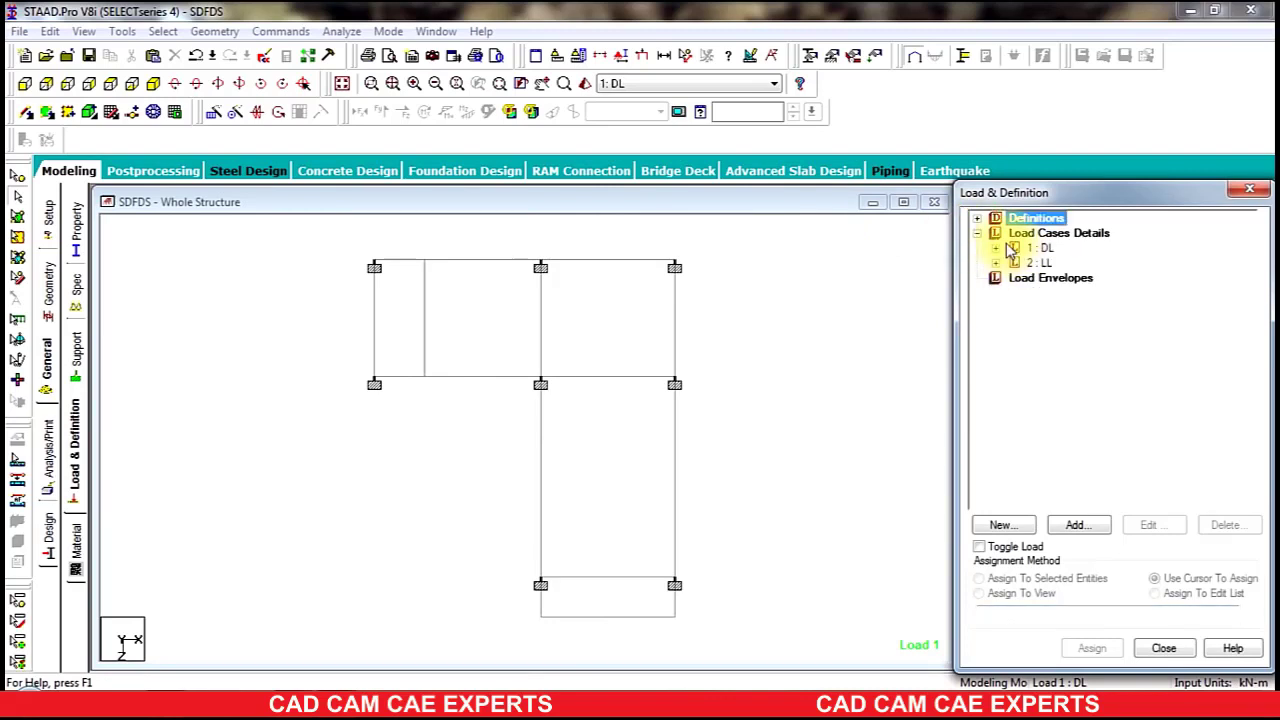
click(996, 248)
click(1050, 293)
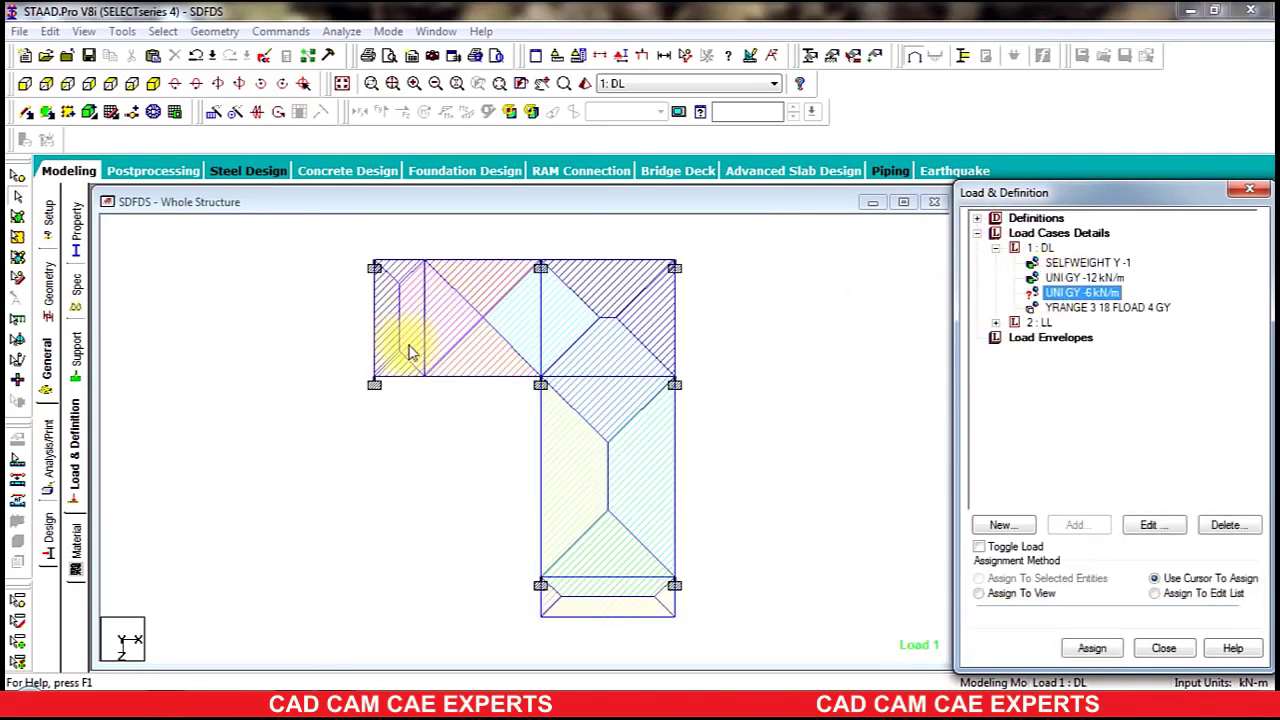
click(583, 376)
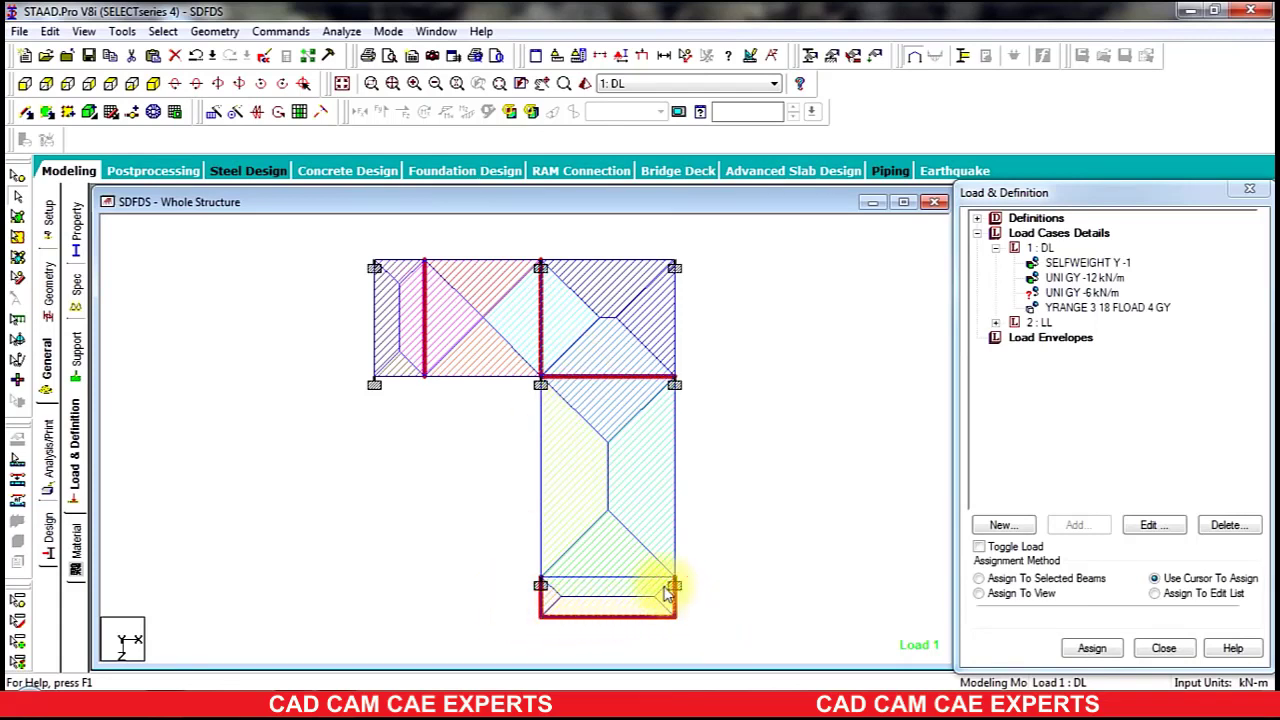
click(154, 85)
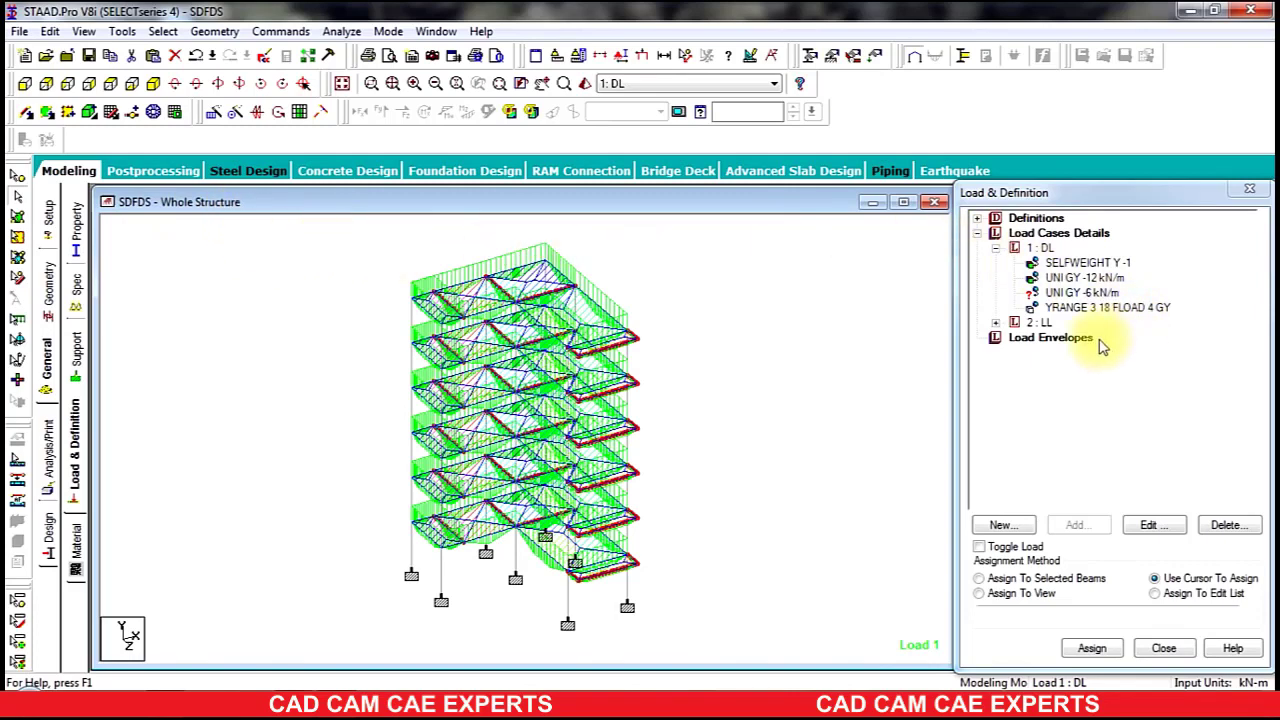
click(986, 580)
click(1091, 650)
click(1128, 478)
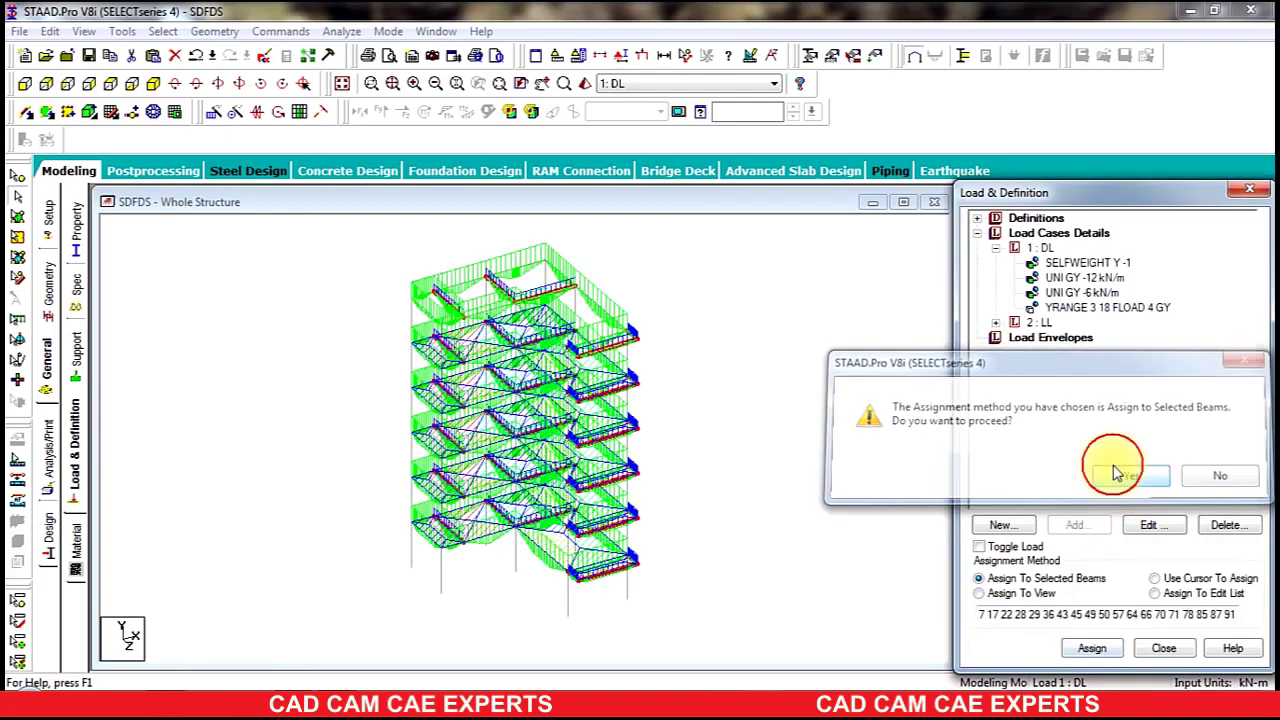
click(815, 385)
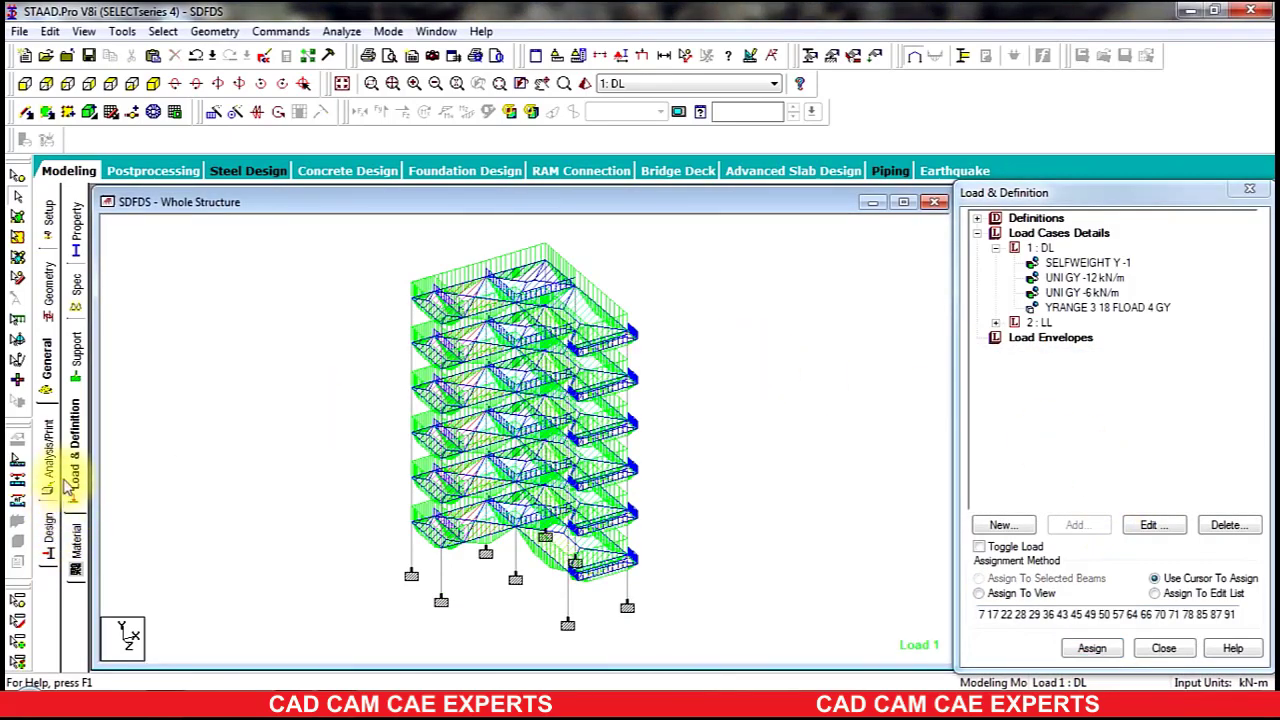
Start the concrete design setup and set the current design code to IS456.
click(45, 540)
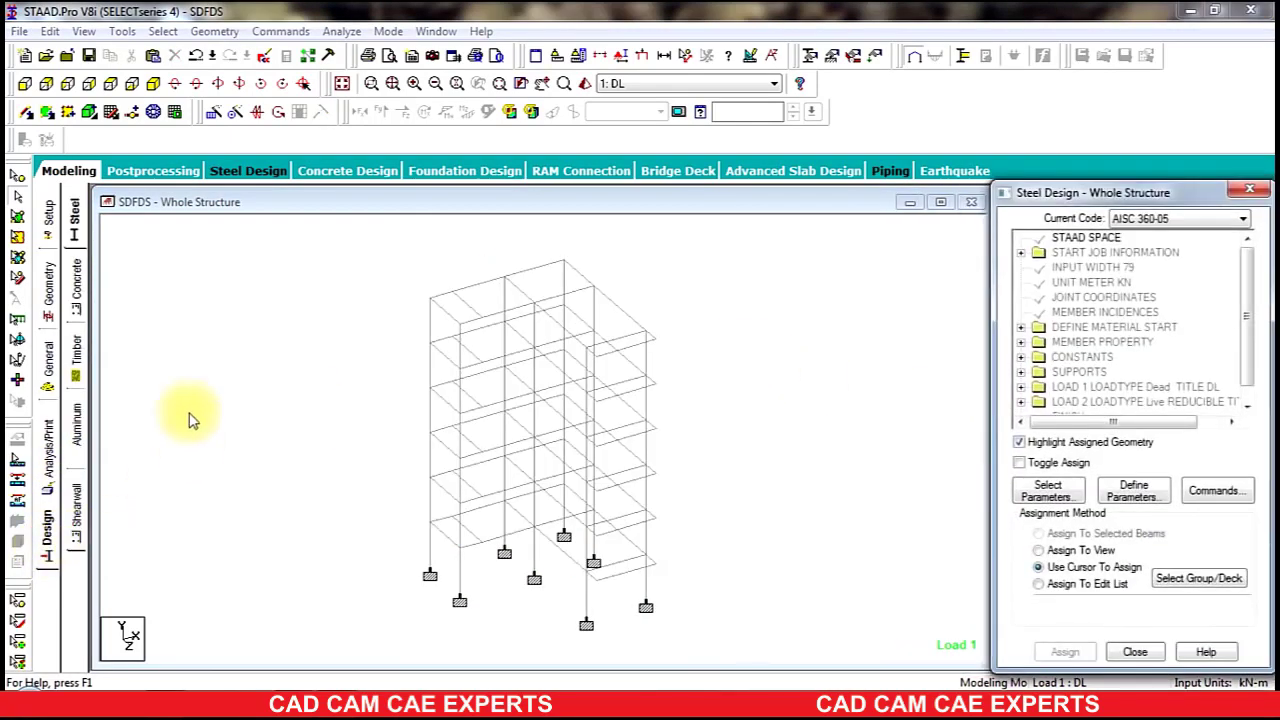
click(76, 290)
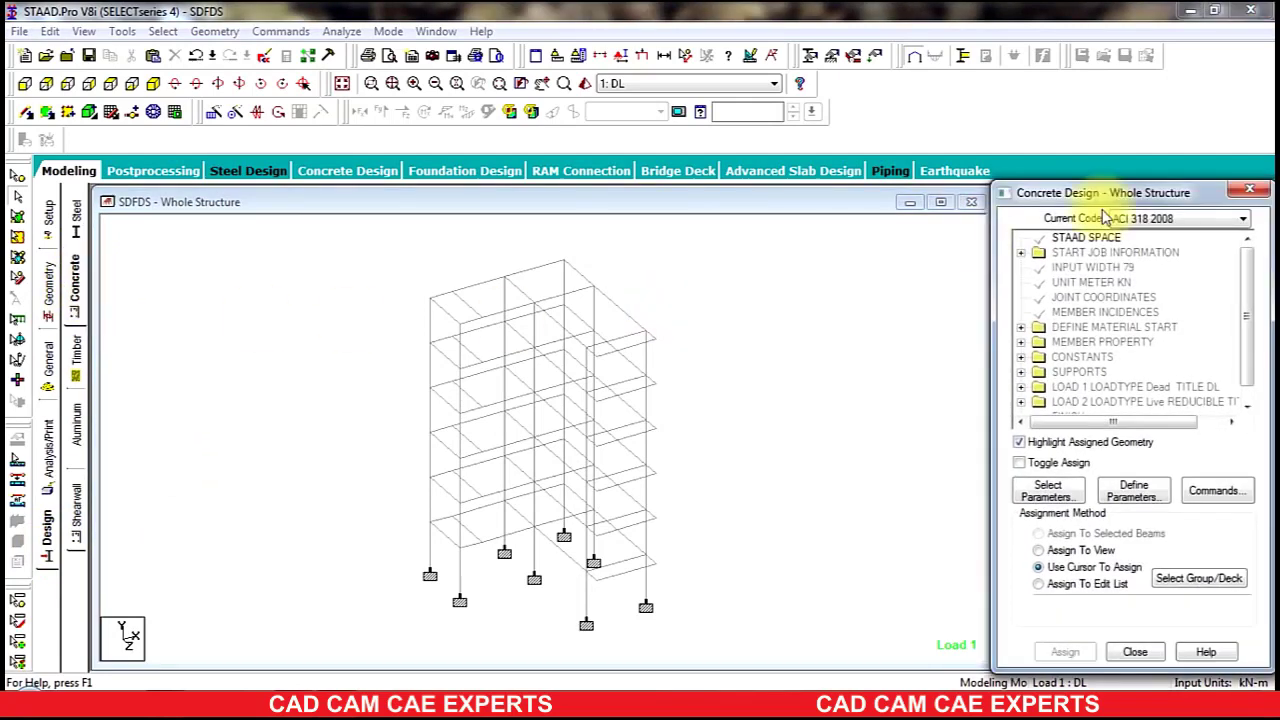
click(1181, 220)
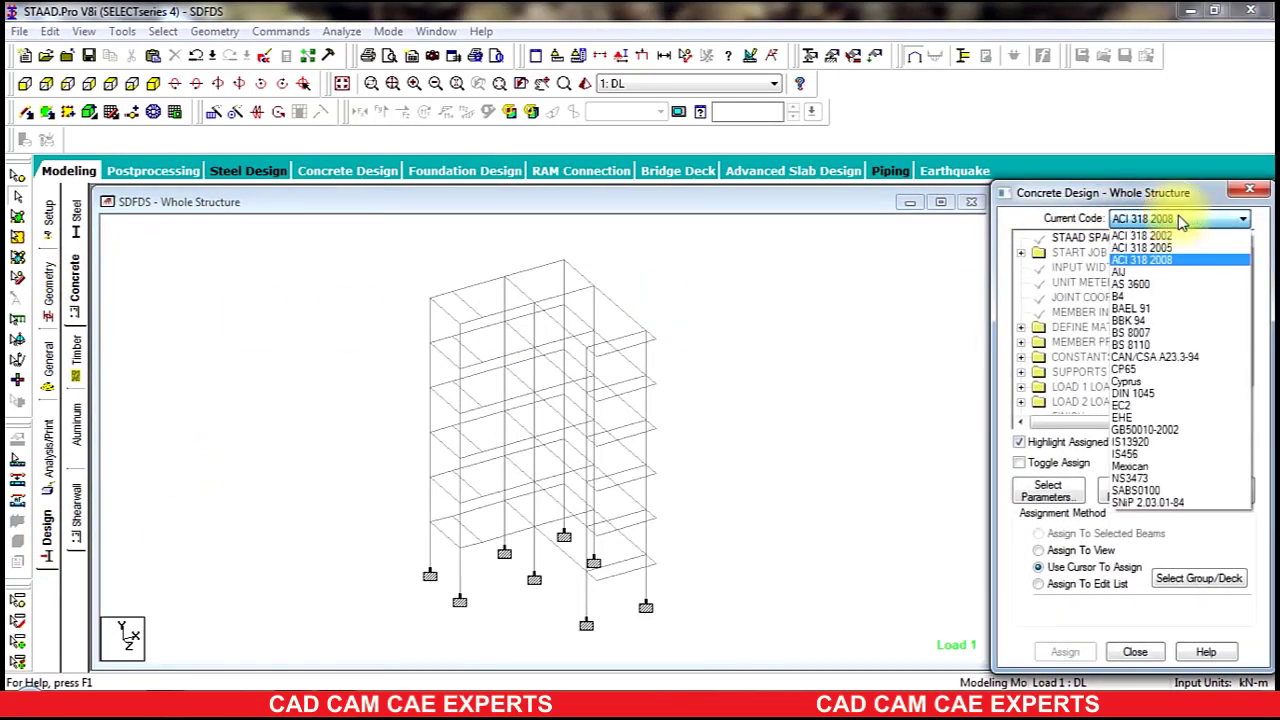
click(1140, 455)
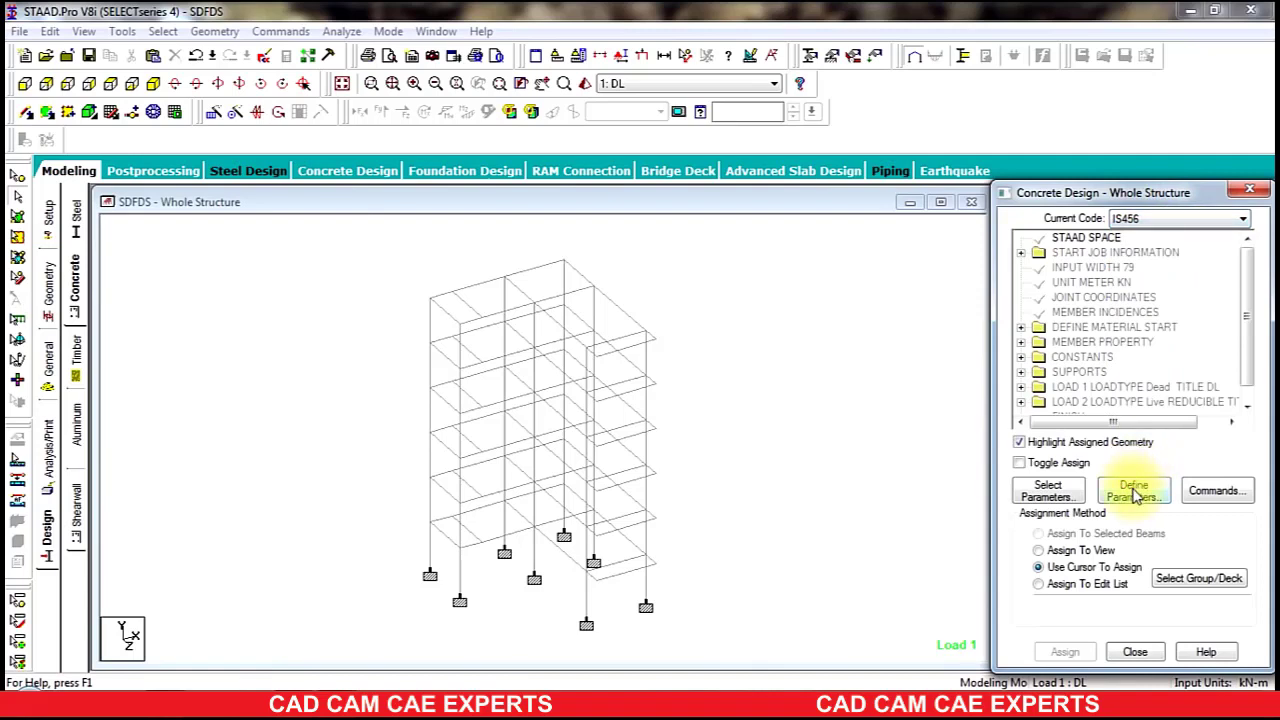
Add the FC design parameter with a concrete compressive strength of 30000 kN/m2.
click(1135, 492)
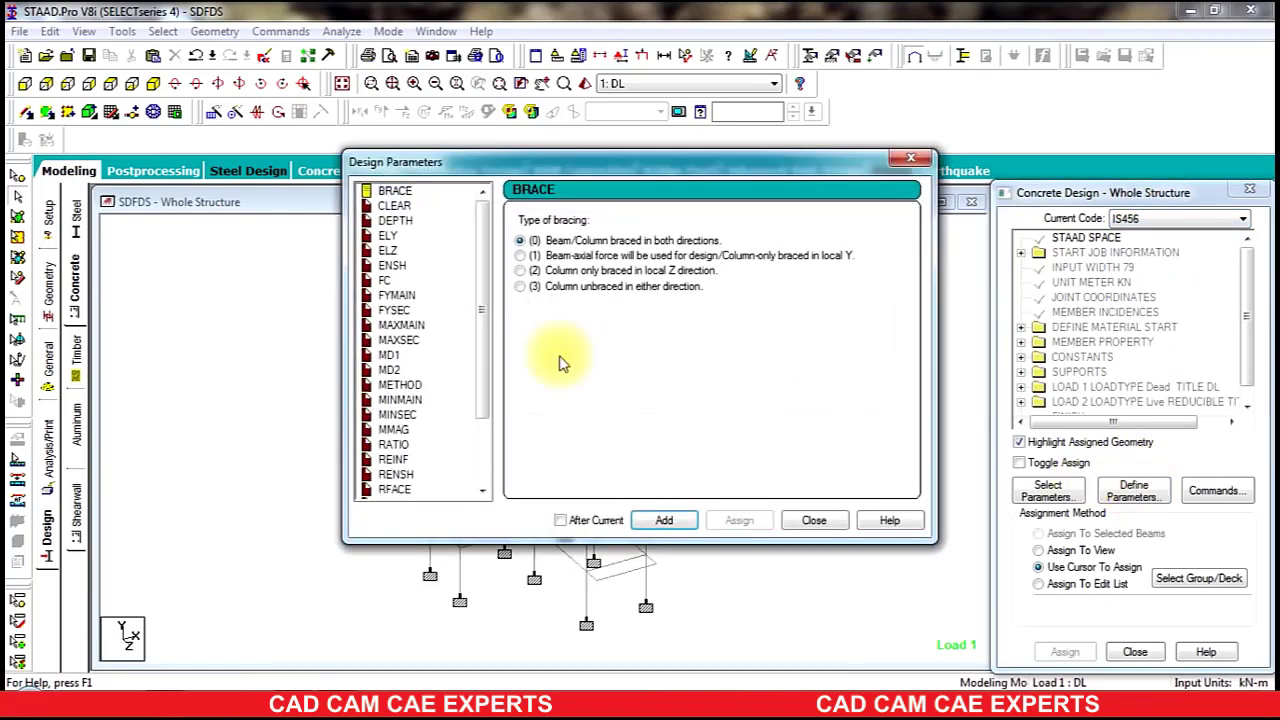
click(385, 281)
double_click(695, 280)
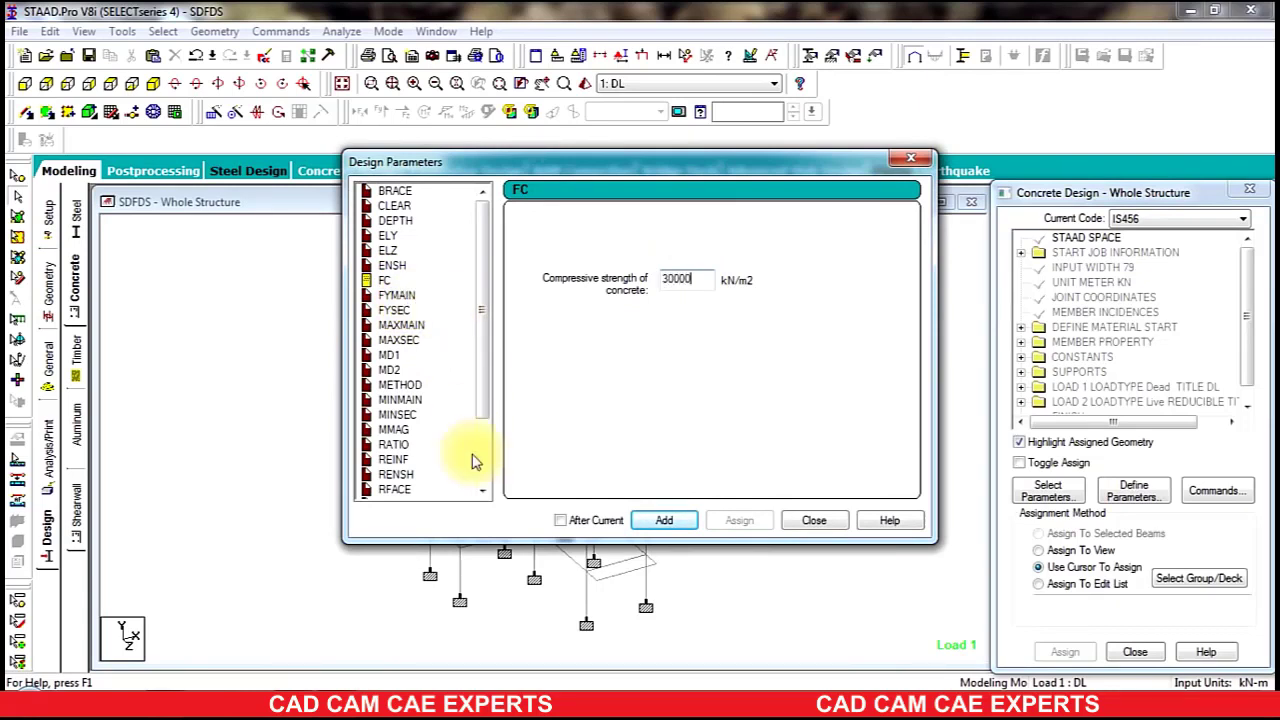
click(650, 521)
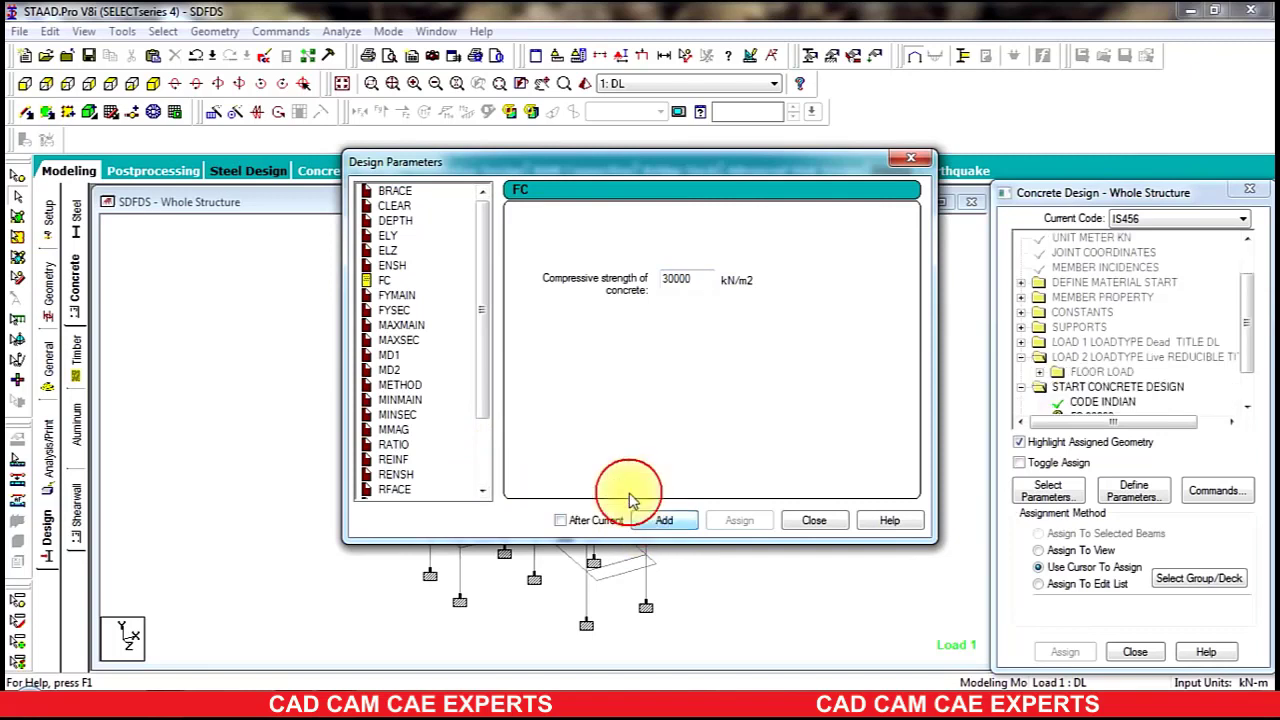
Add the FYMAIN and FYSEC design parameters, each with a yield strength of 415000 kN/m2.
click(413, 298)
double_click(685, 279)
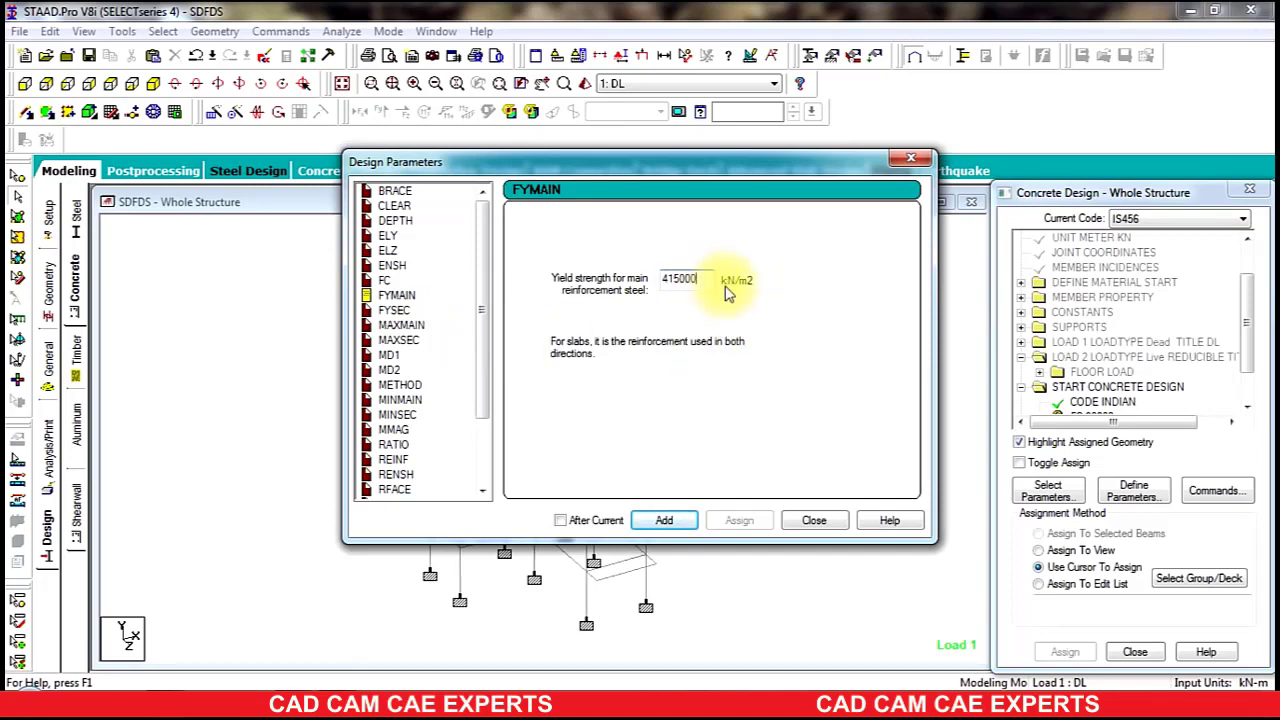
click(664, 521)
click(395, 310)
double_click(689, 277)
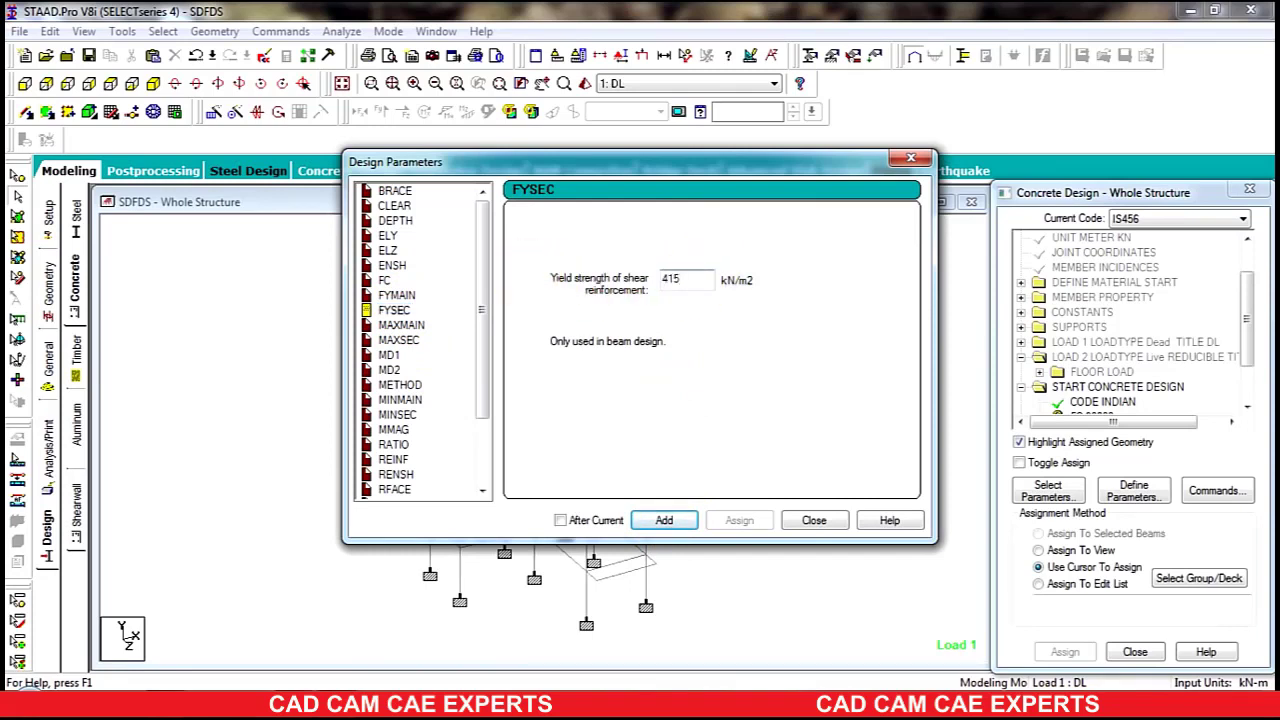
click(664, 521)
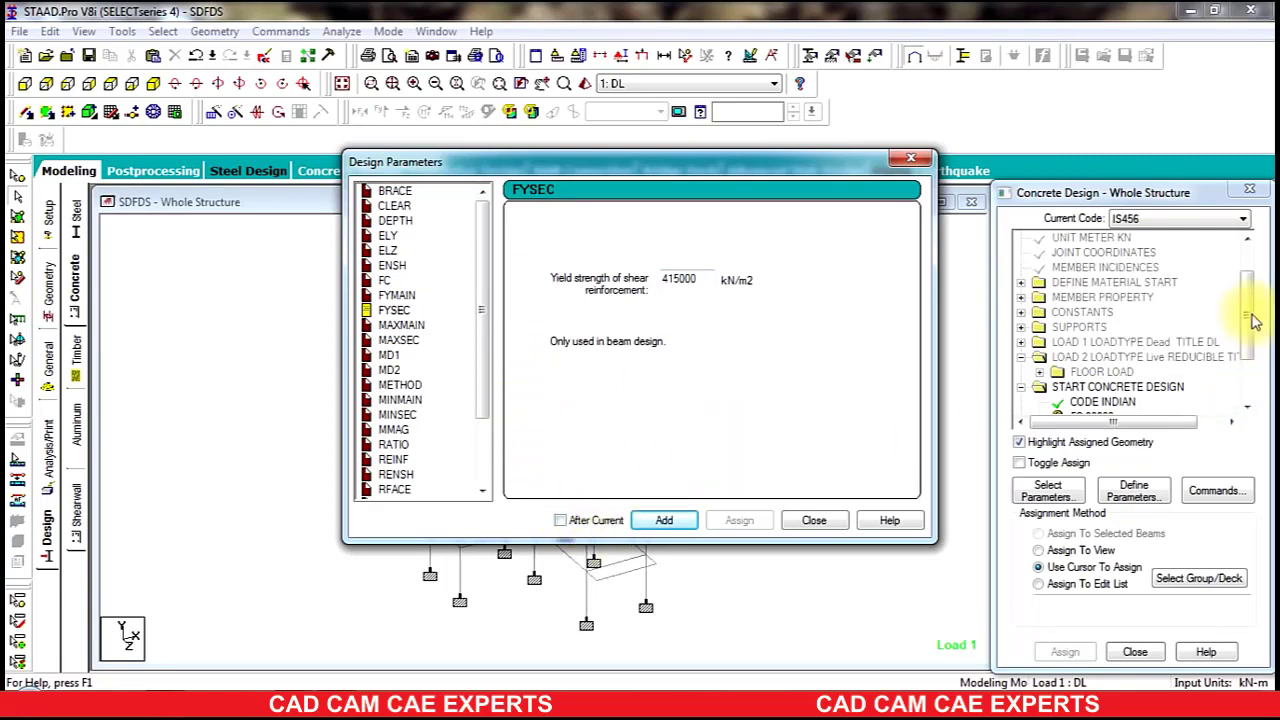
Add the RATIO design parameter with a maximum of 3 % longitudinal reinforcement and finish defining parameters.
click(480, 412)
scroll(420, 400, down, 2)
click(393, 355)
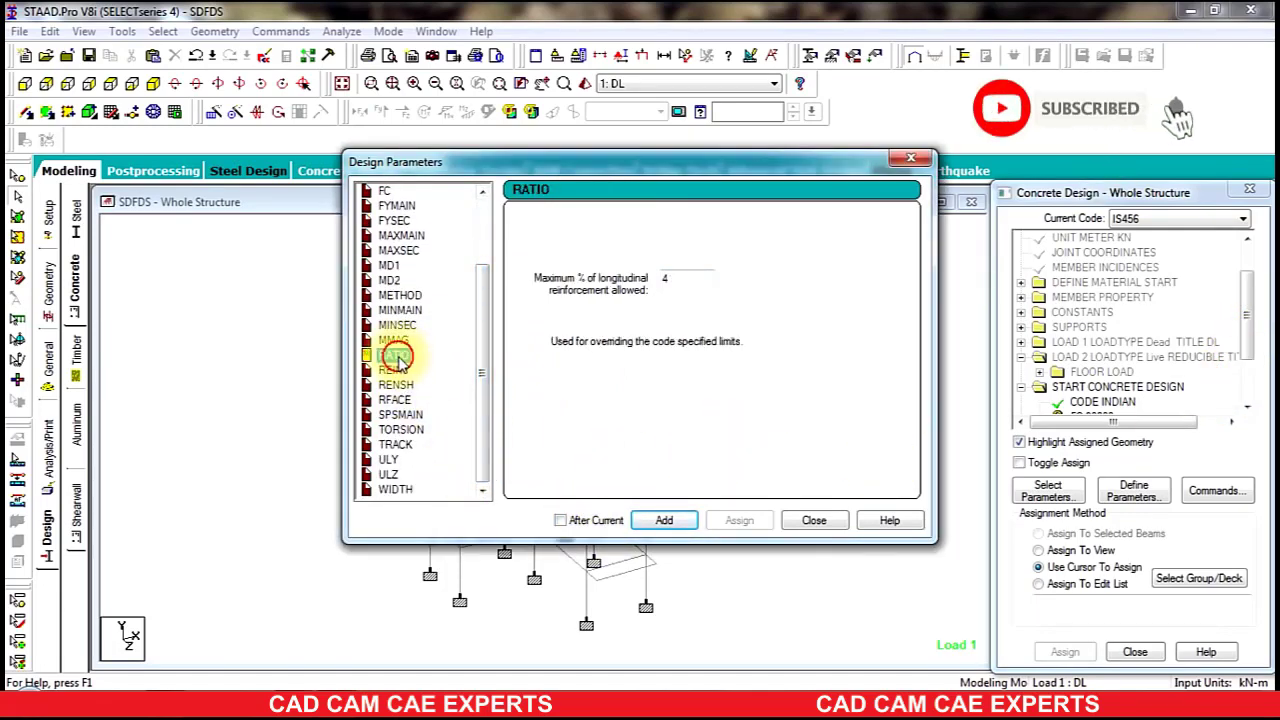
double_click(686, 278)
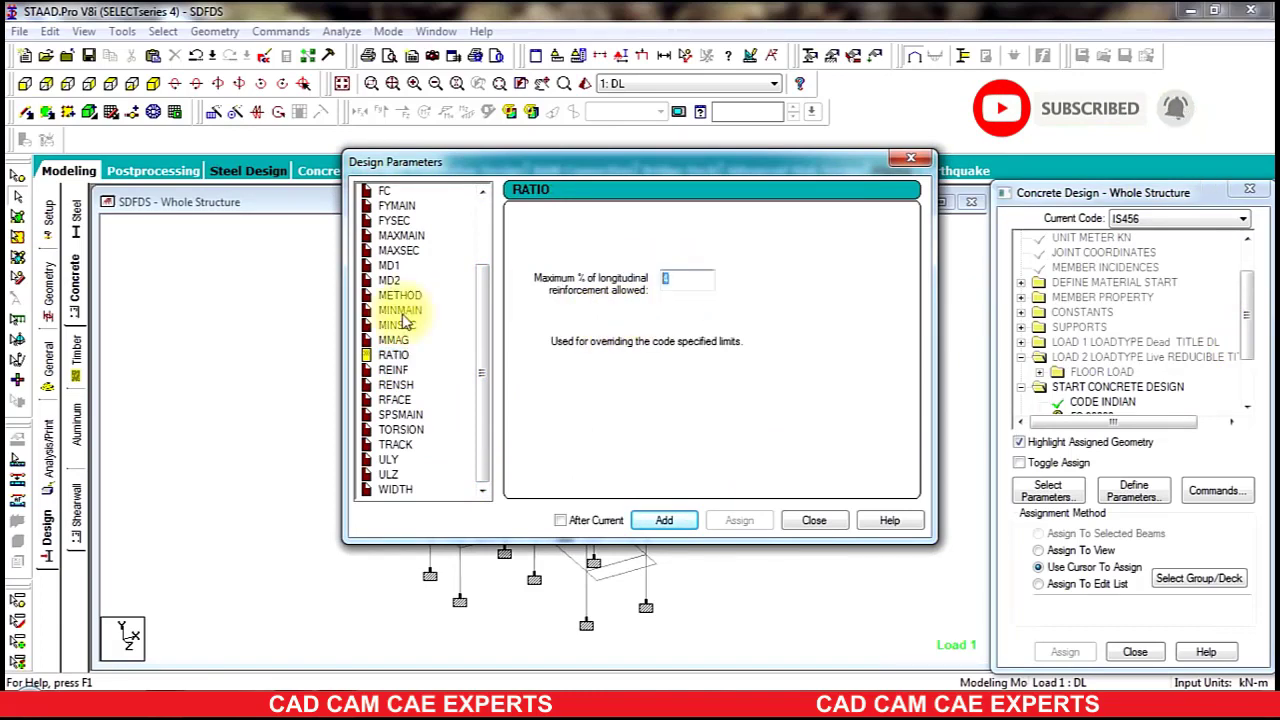
text(3)
click(656, 519)
click(810, 520)
drag(1249, 323, 1248, 360)
Add the DESIGN BEAM, DESIGN COLUMN and TAKE OFF commands to the concrete design.
click(1206, 491)
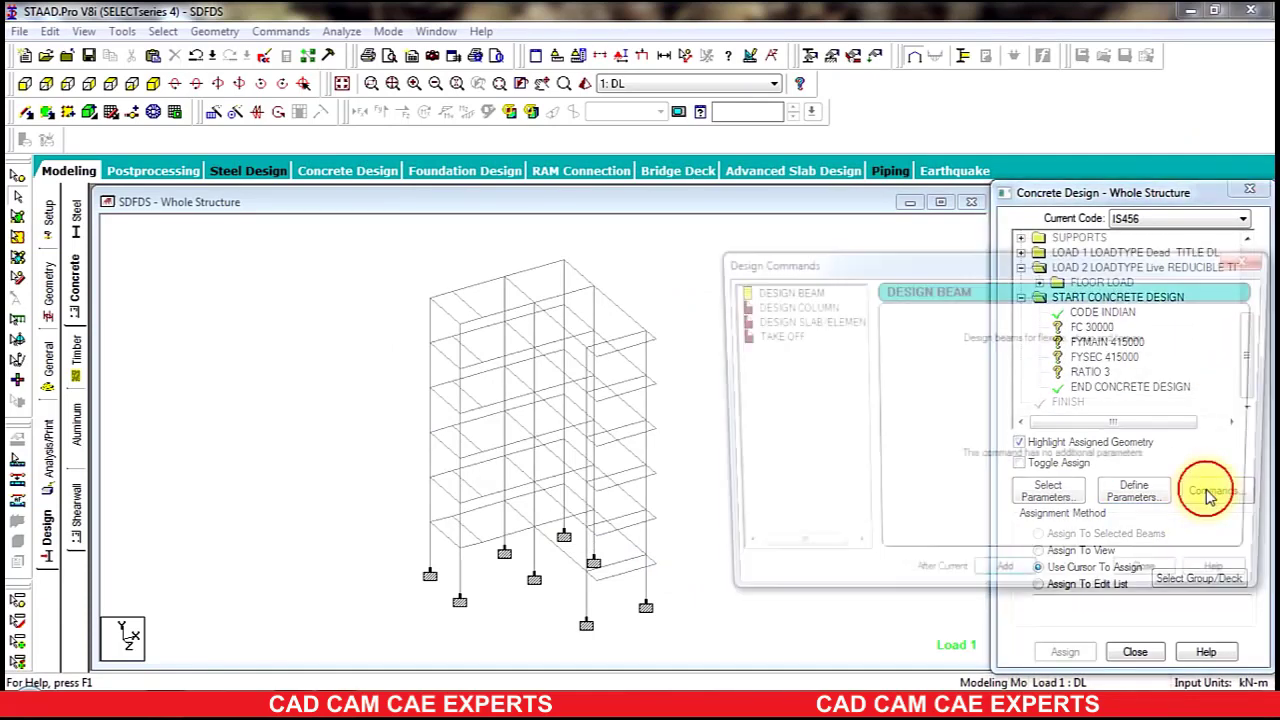
click(750, 290)
click(1005, 581)
click(793, 306)
click(1005, 581)
click(771, 336)
click(1000, 581)
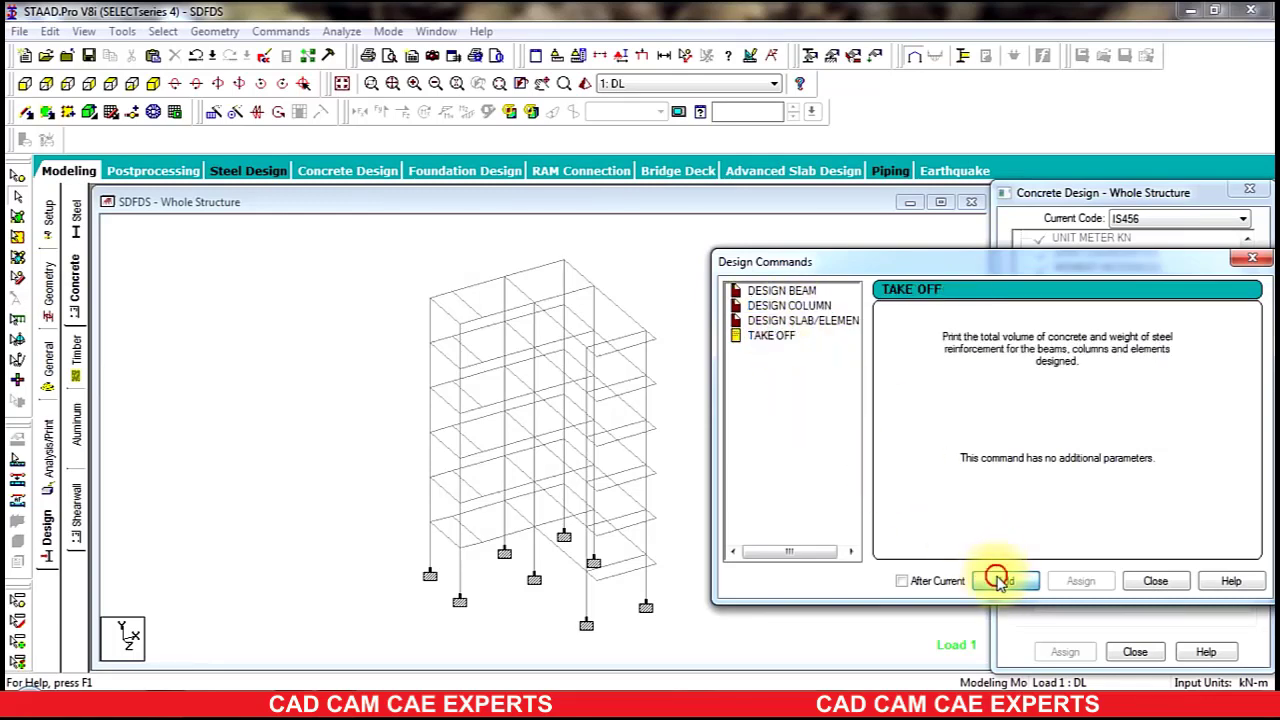
click(1145, 580)
Assign the FC 30000 concrete strength parameter to all members of the frame.
drag(1254, 308, 1249, 360)
click(1092, 283)
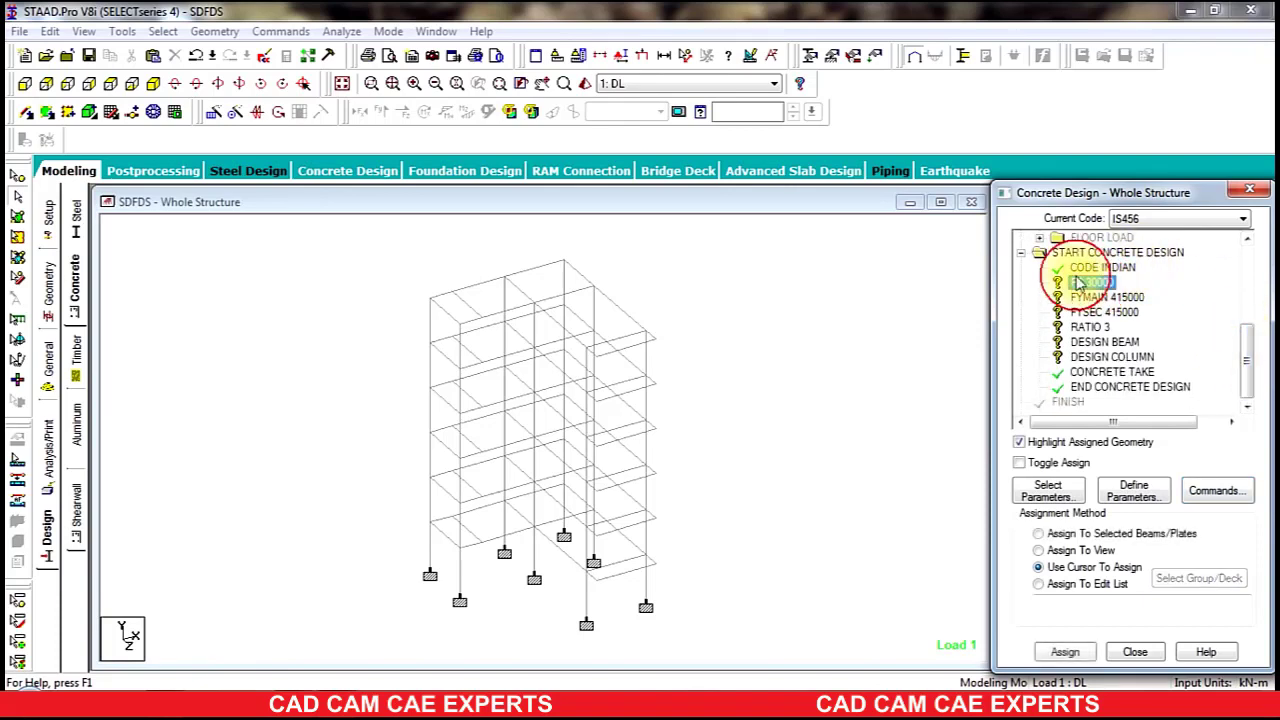
drag(730, 215, 316, 665)
click(1065, 651)
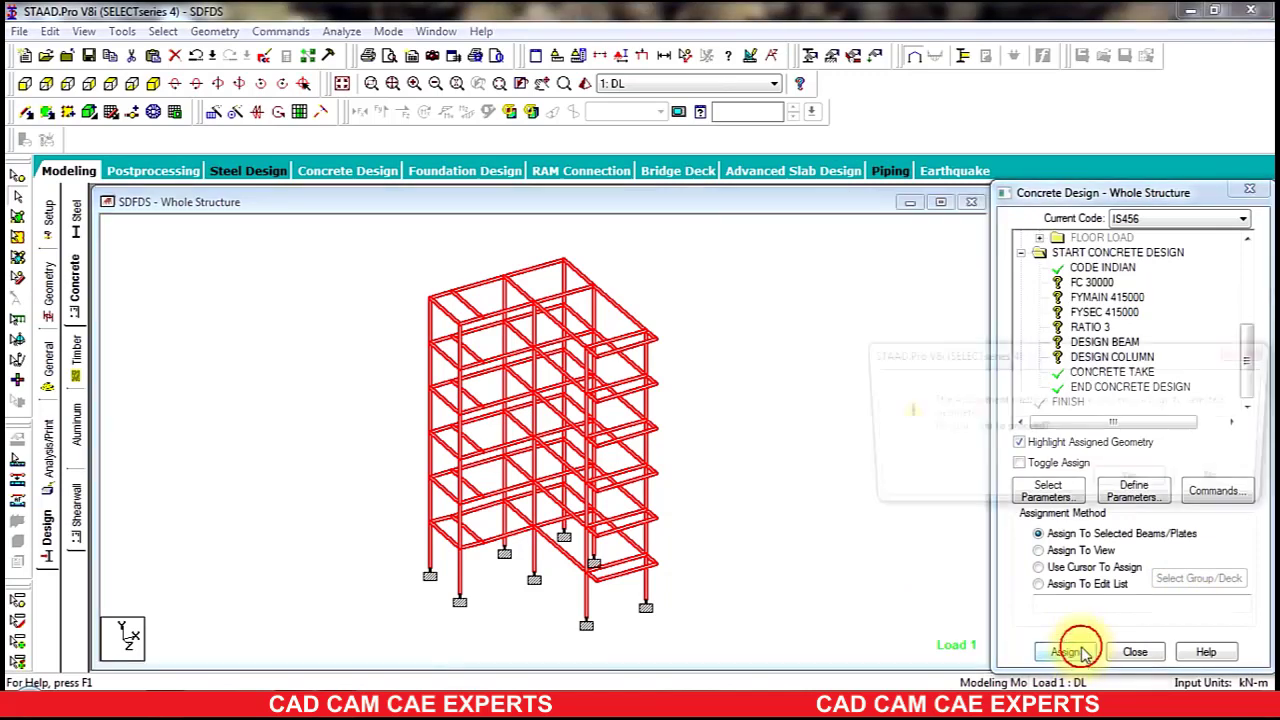
click(1133, 484)
Assign the FYMAIN 415000 and FYSEC 415000 steel strength parameters to all members of the frame.
click(1113, 298)
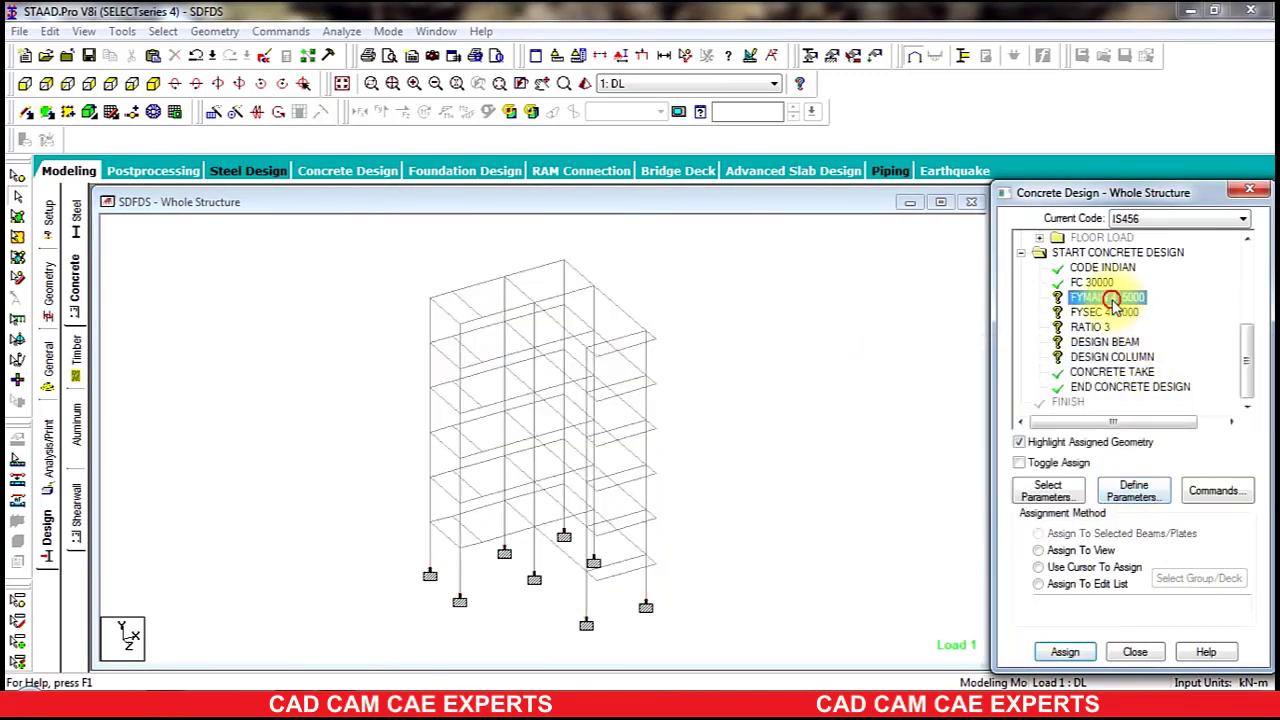
drag(700, 229, 316, 600)
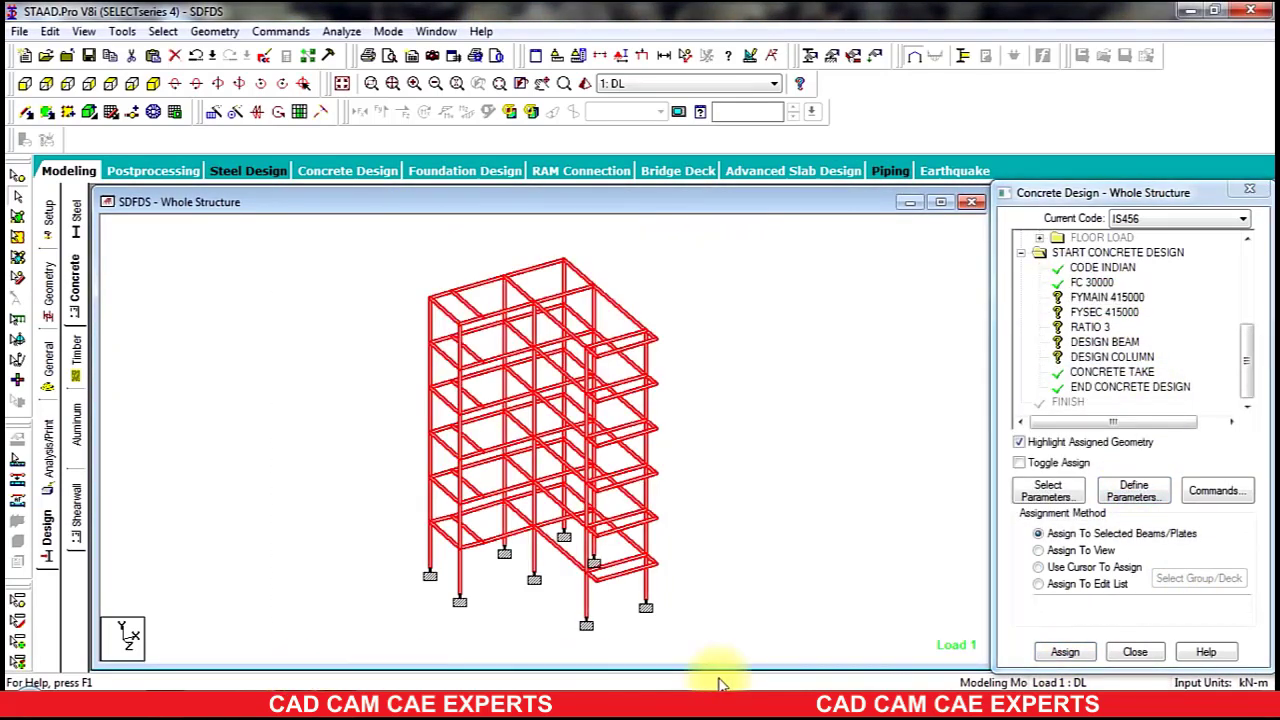
click(1066, 651)
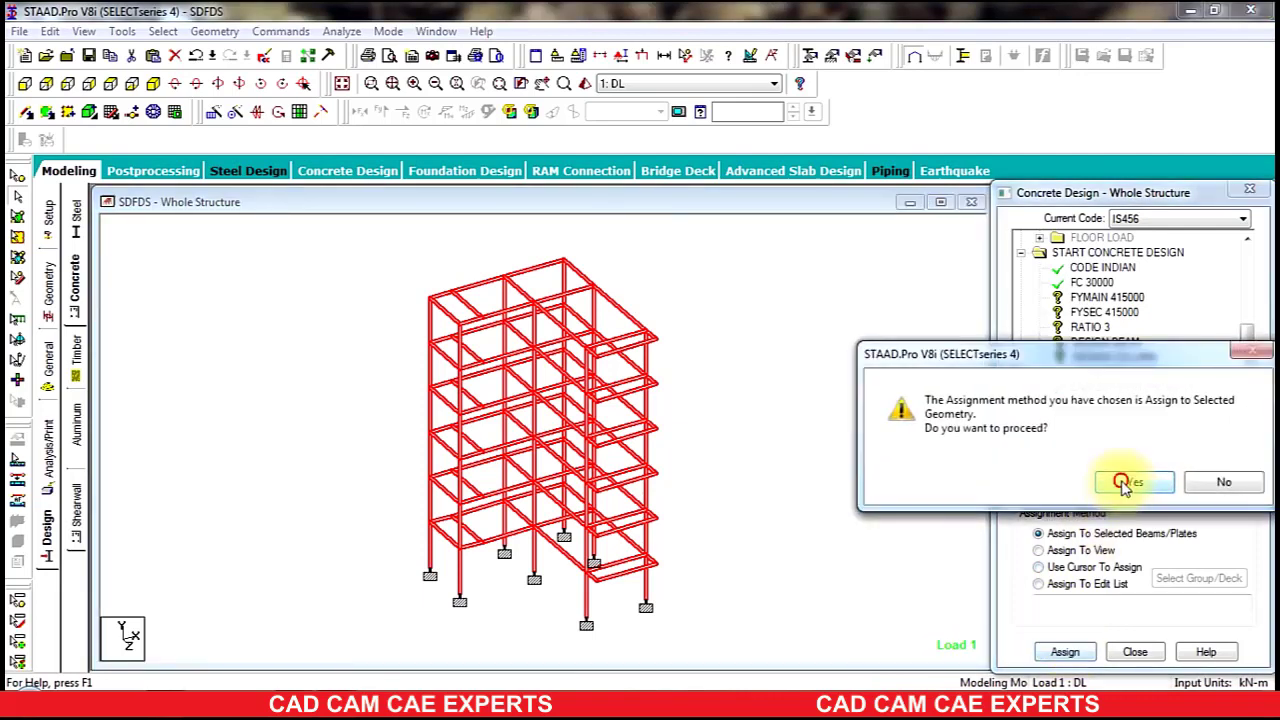
click(1131, 485)
click(1102, 315)
drag(767, 228, 263, 703)
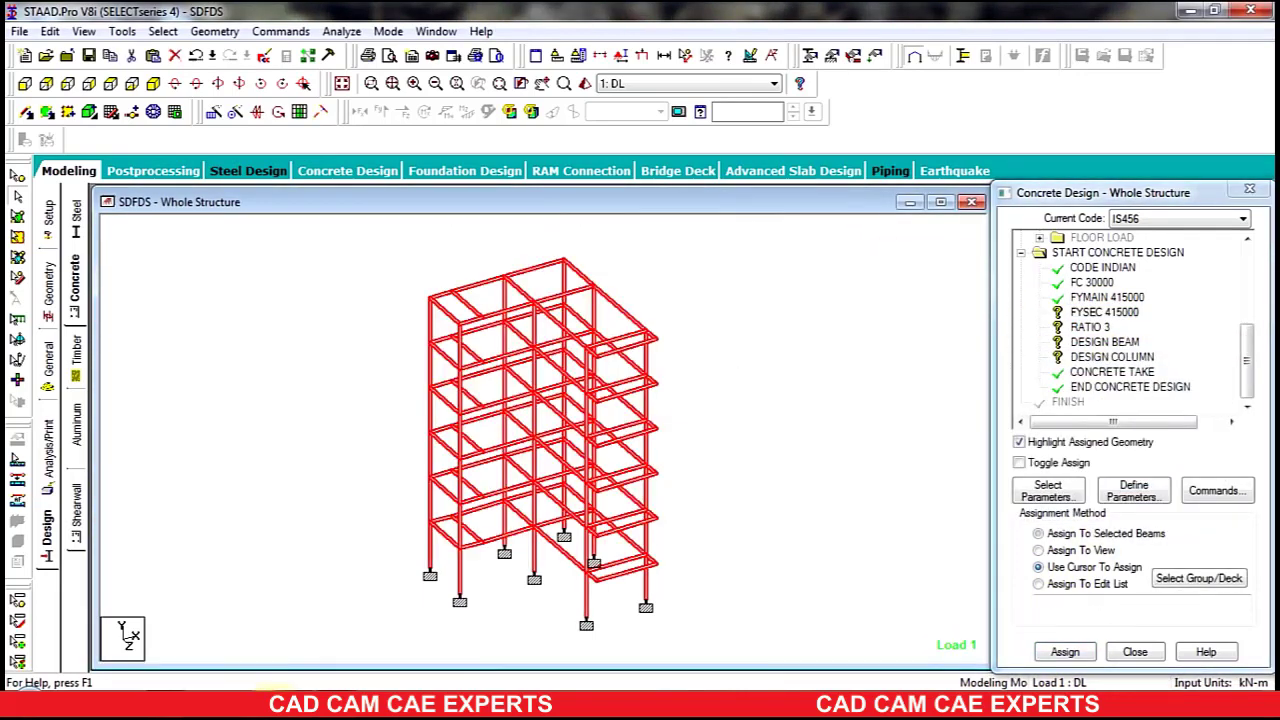
click(1066, 651)
click(1130, 472)
Assign the RATIO 3 reinforcement parameter to all members of the frame.
click(1084, 327)
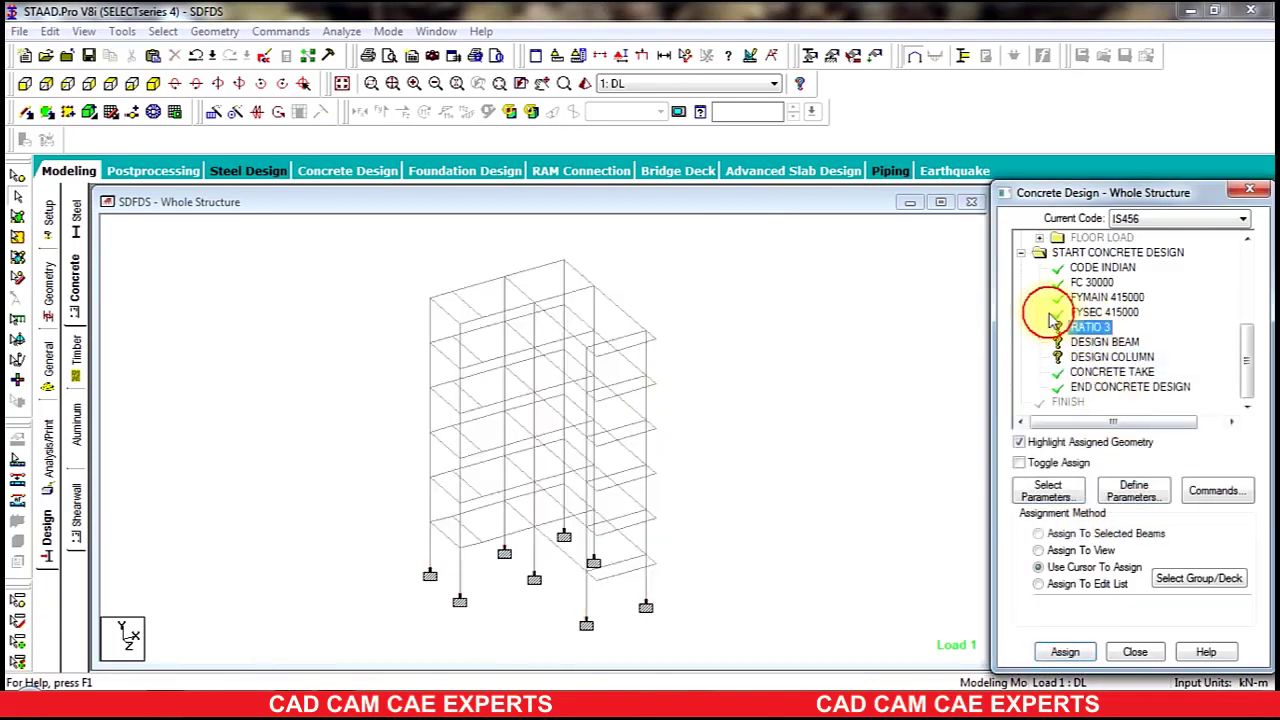
drag(727, 230, 318, 690)
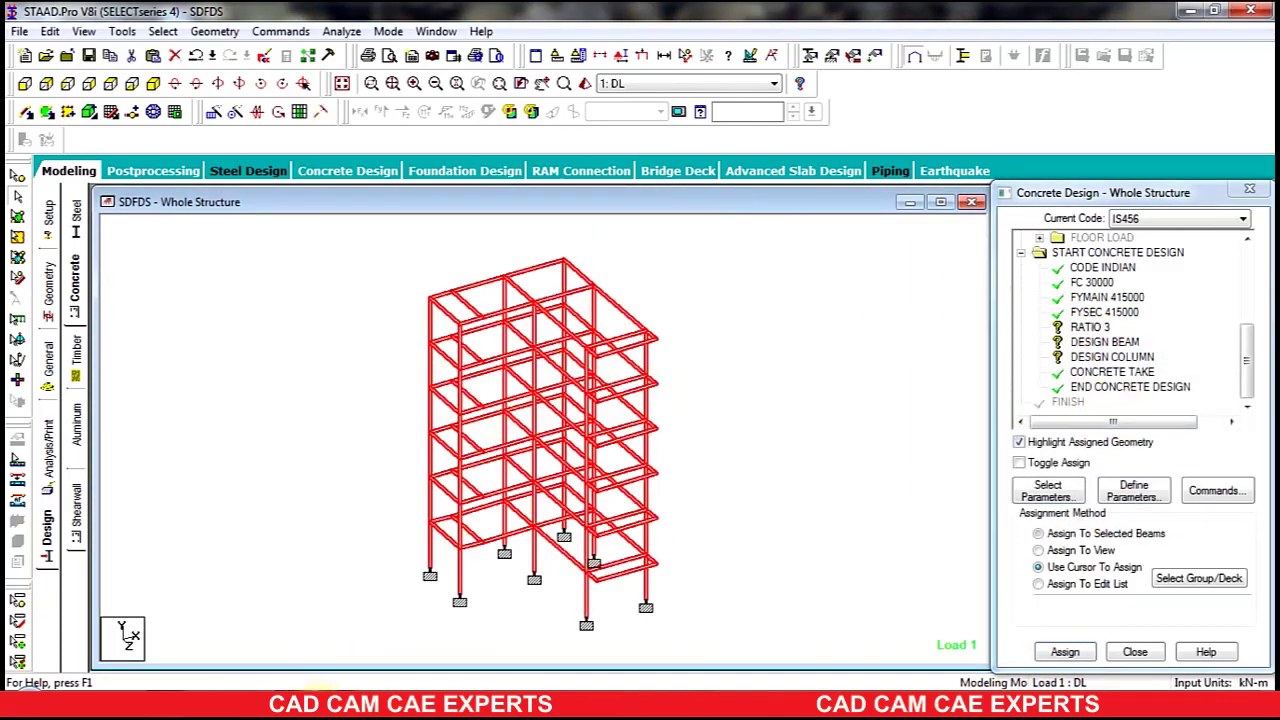
click(1065, 651)
click(1128, 474)
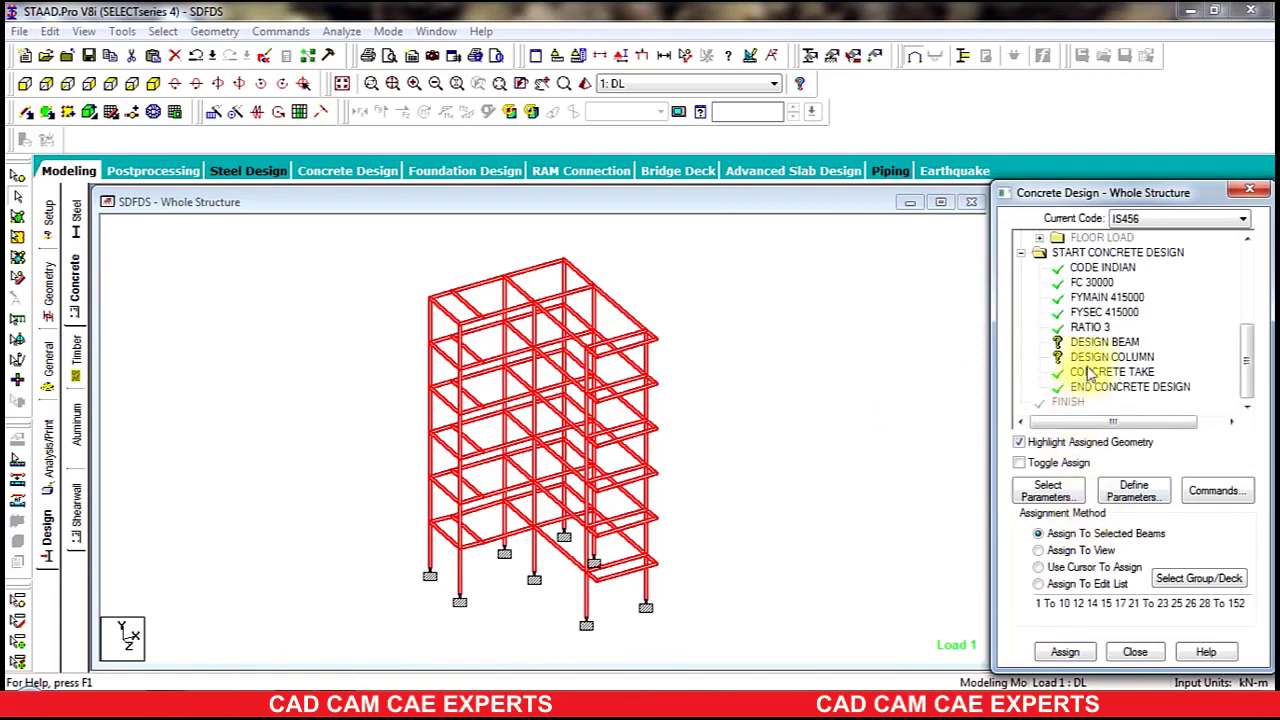
Assign the DESIGN BEAM command to all beams parallel to the X and Z axes.
click(1100, 341)
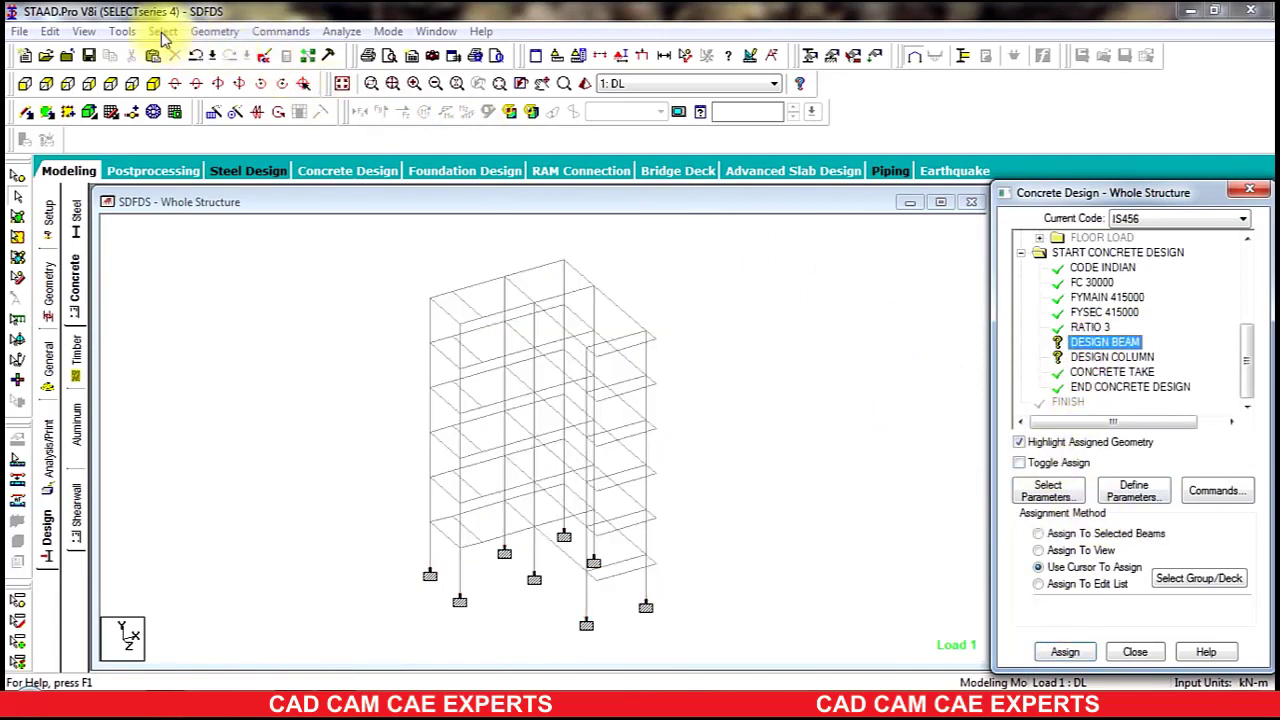
click(163, 31)
mouse_move(337, 366)
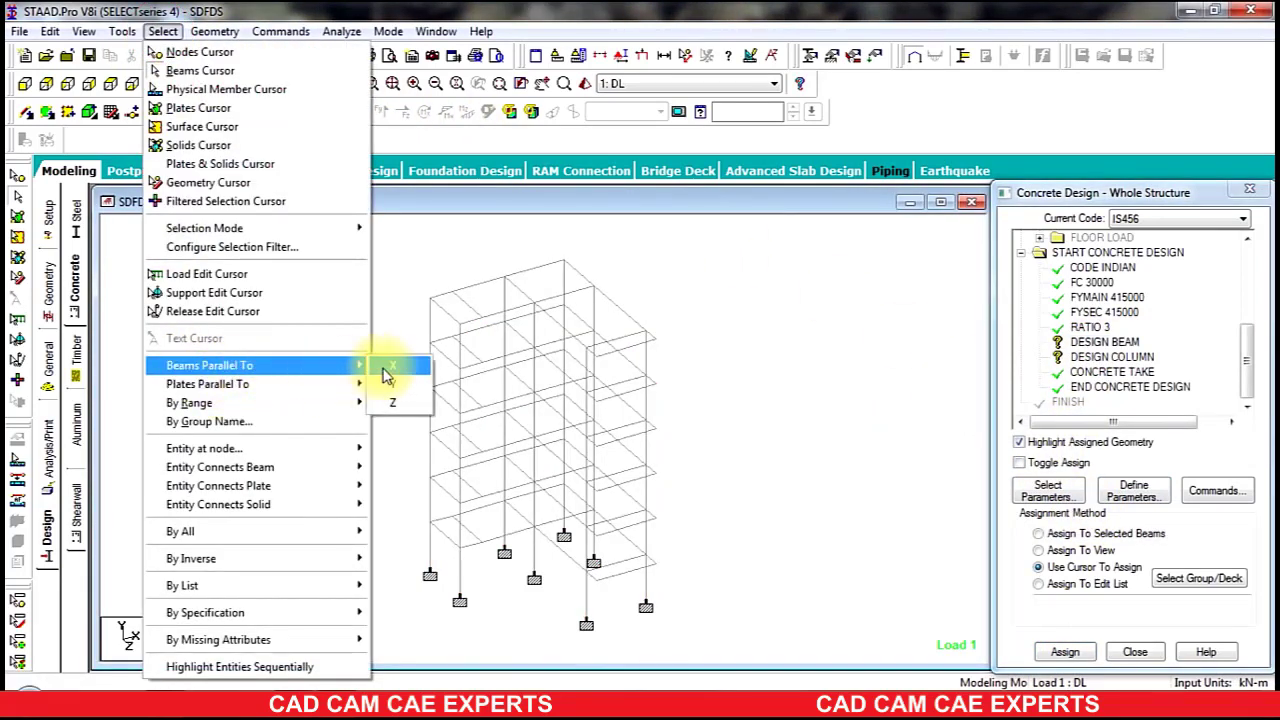
click(387, 372)
click(163, 31)
mouse_move(300, 365)
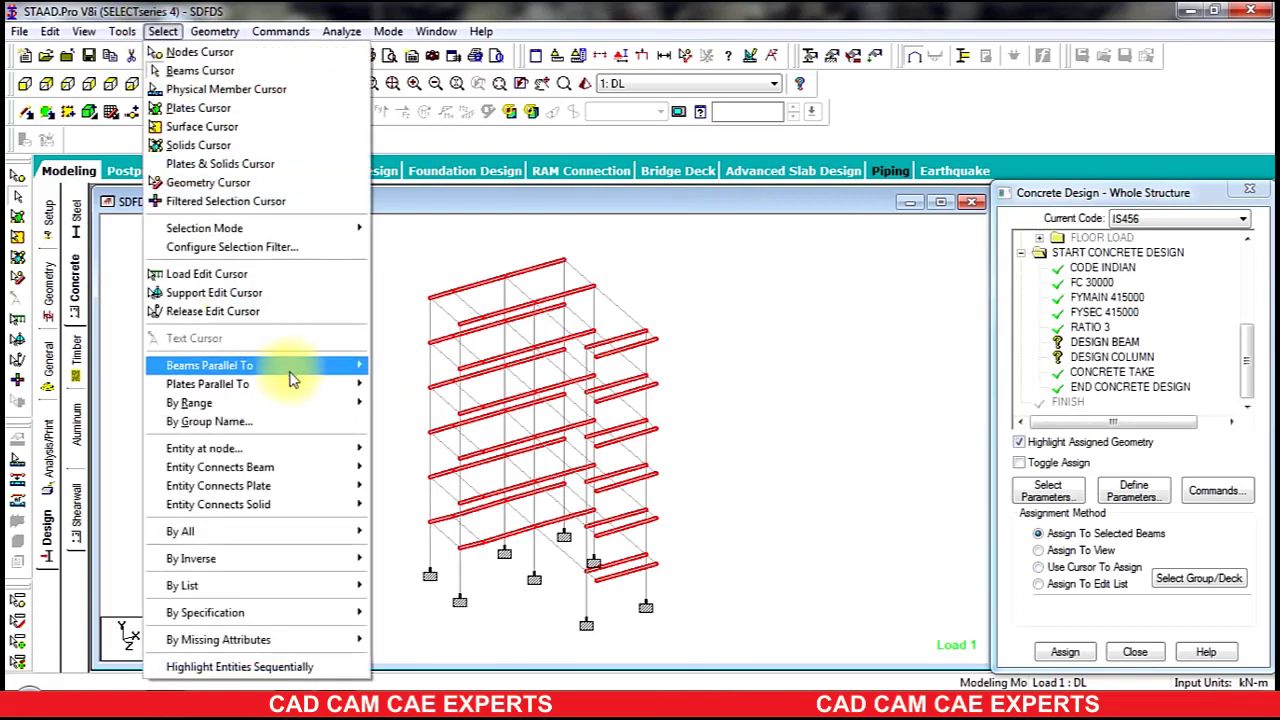
click(400, 408)
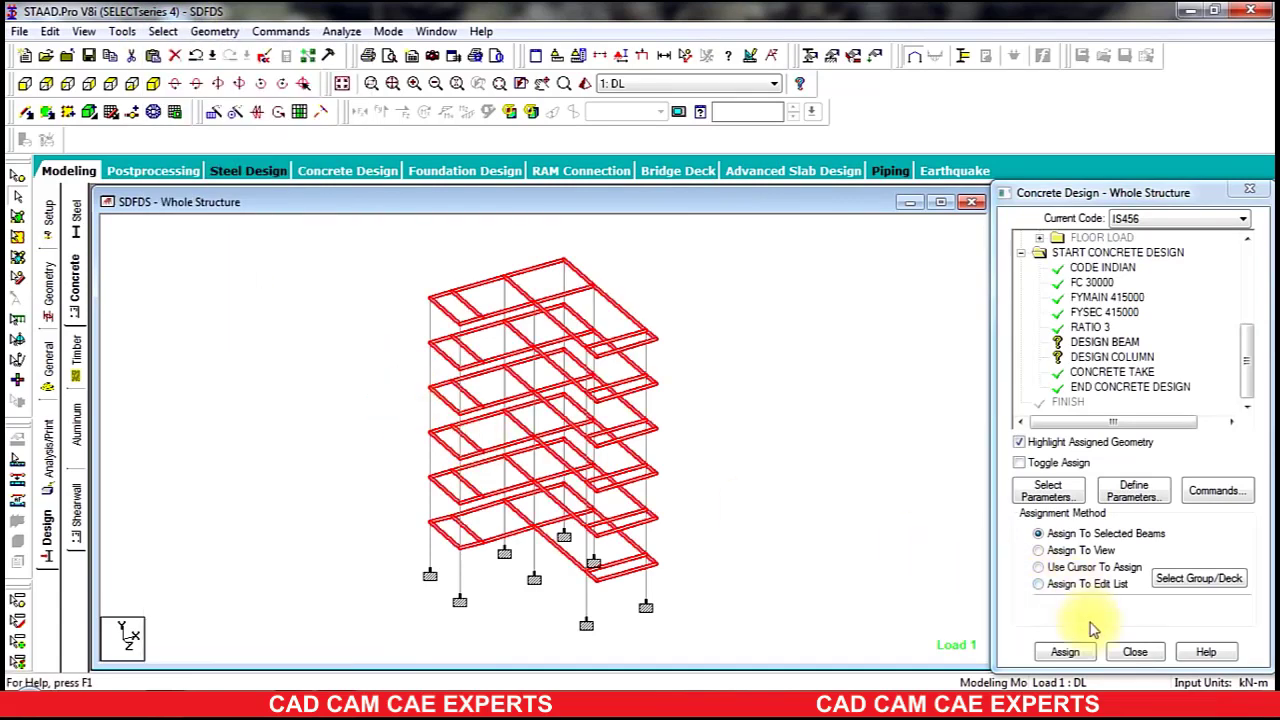
click(1065, 651)
click(1132, 470)
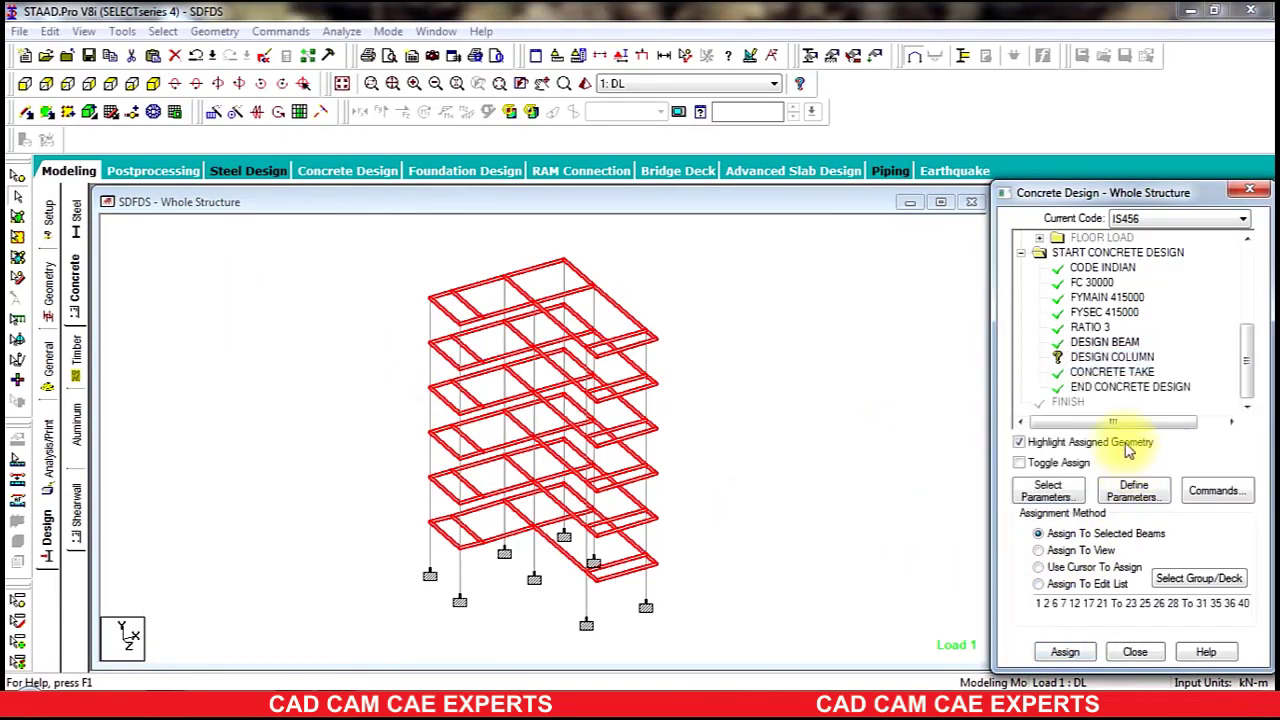
Assign the DESIGN COLUMN command to all members parallel to the Y axis and clear the selection.
click(1112, 357)
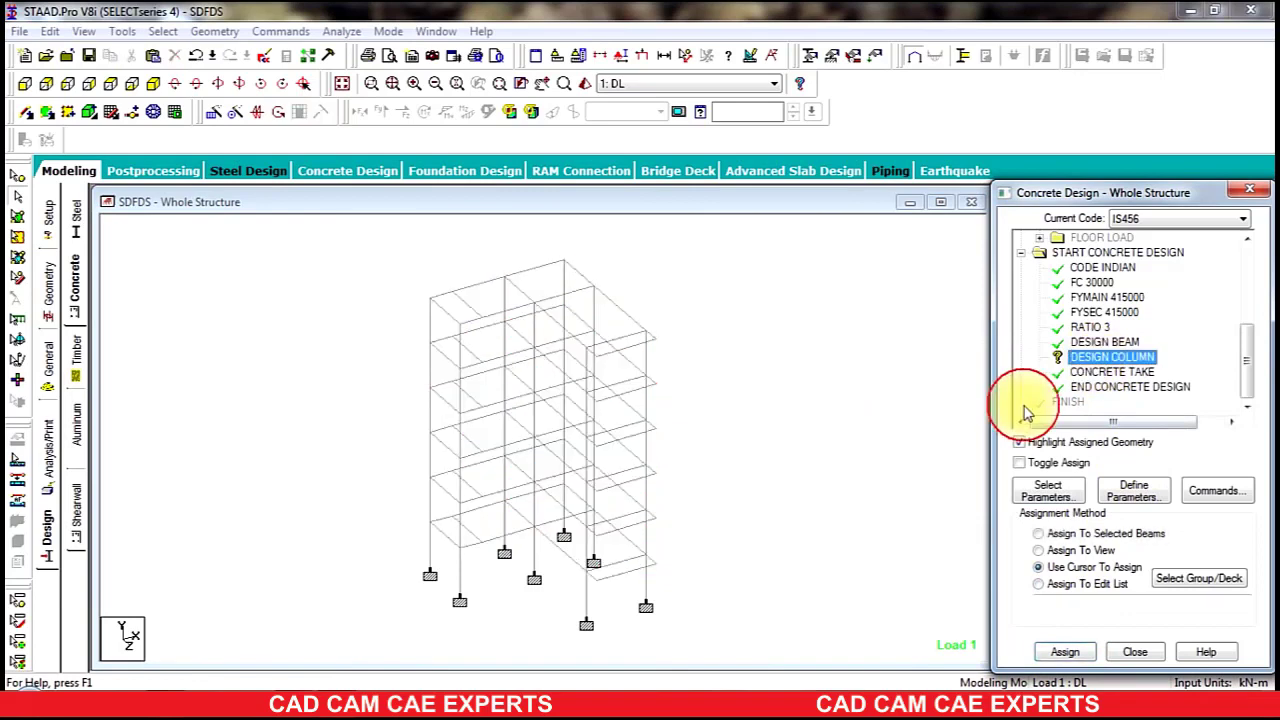
click(162, 31)
mouse_move(340, 366)
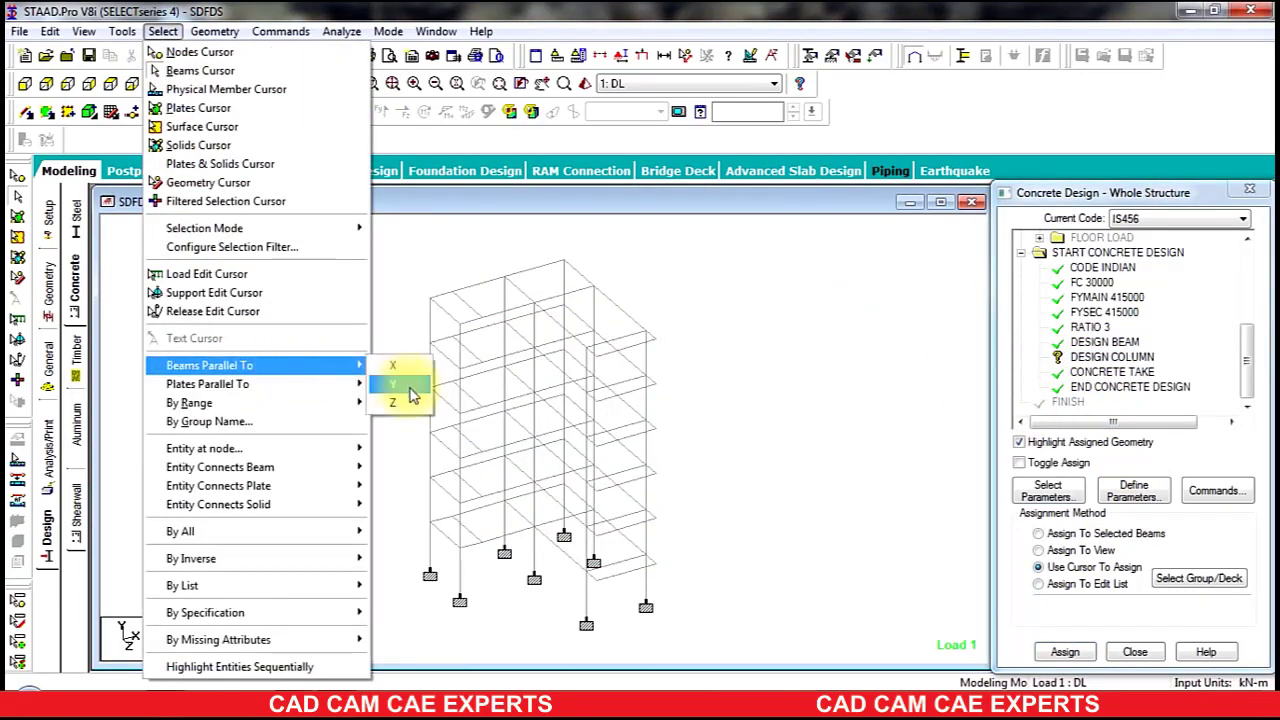
click(411, 386)
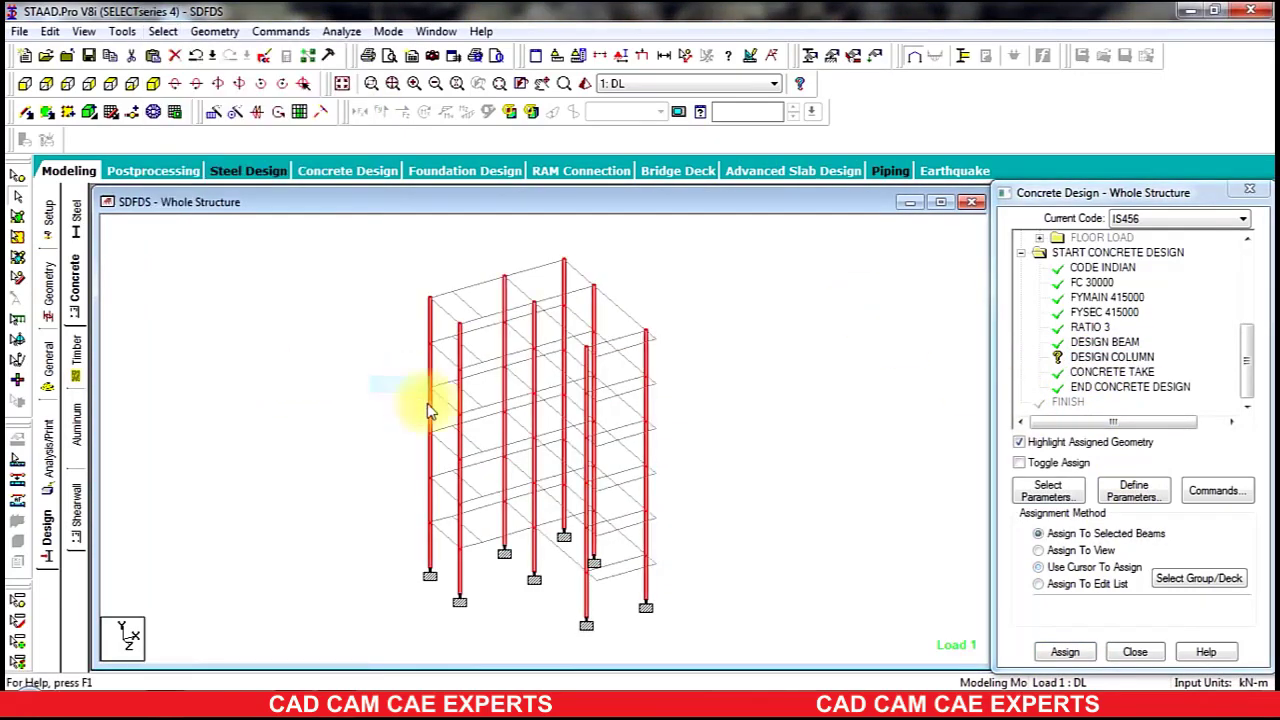
click(1064, 650)
click(1066, 479)
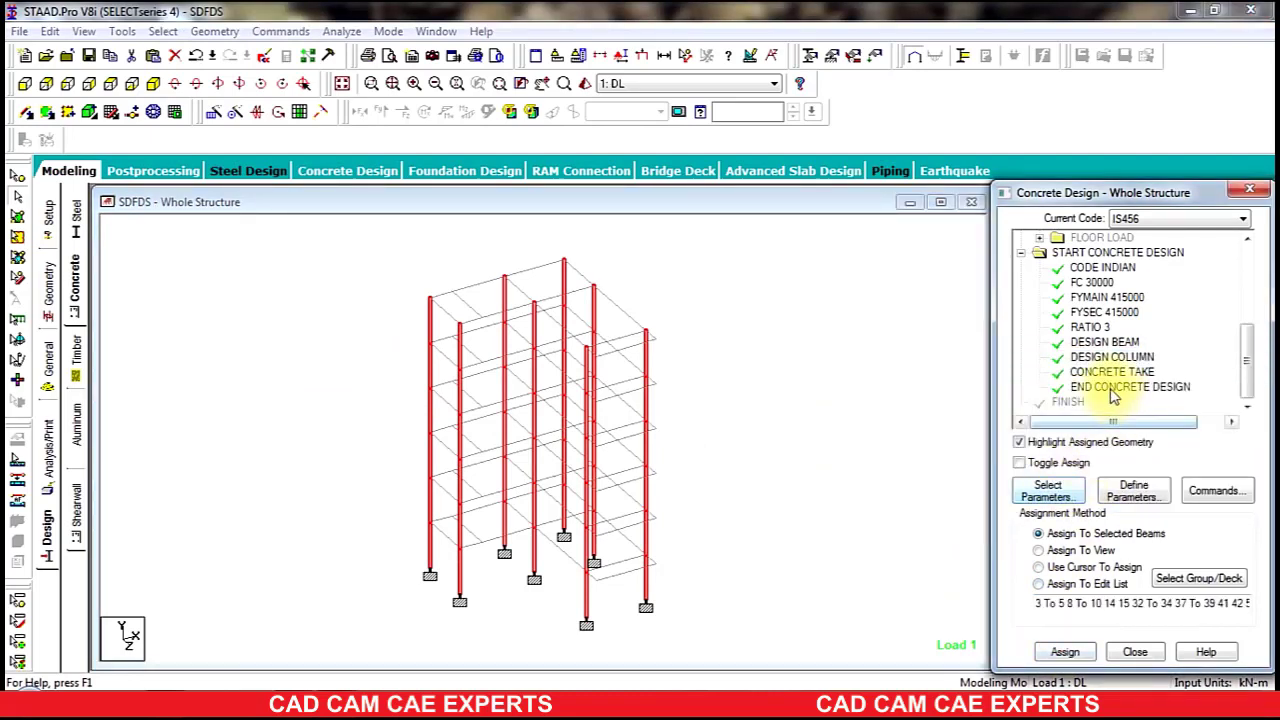
click(178, 538)
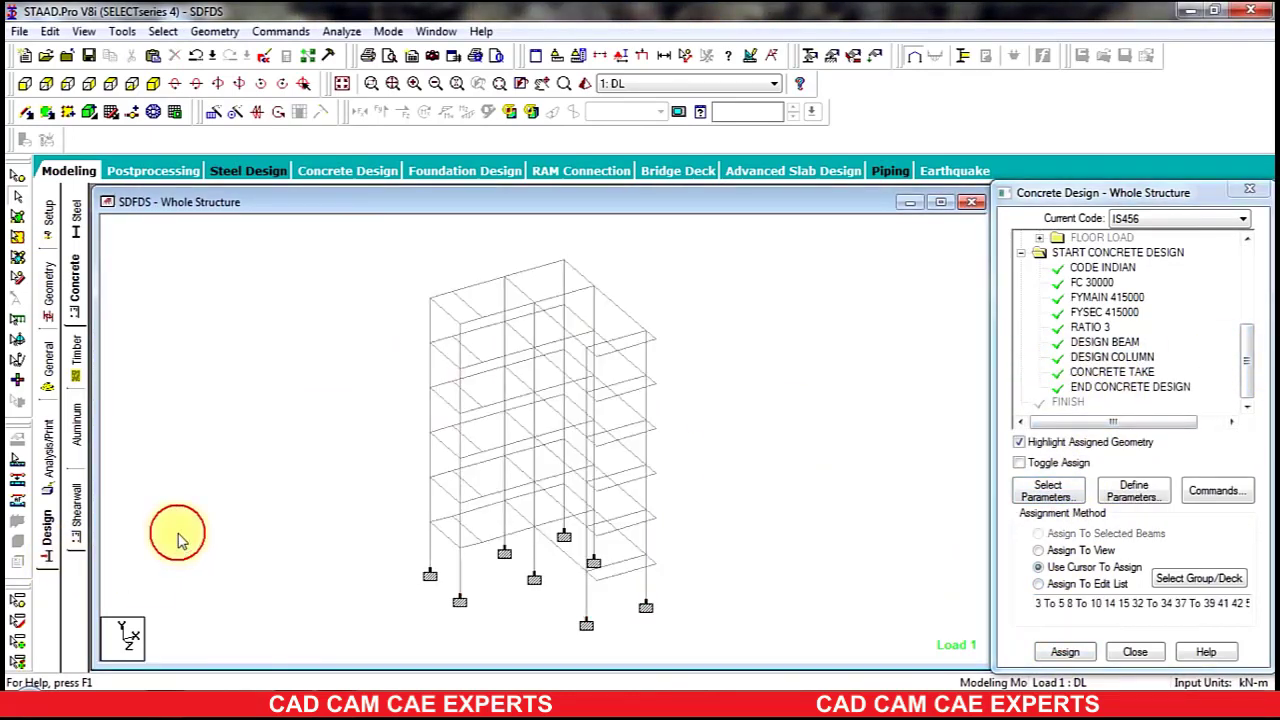
Add a Perform Analysis command with the No Print option and finish defining analysis commands.
click(47, 465)
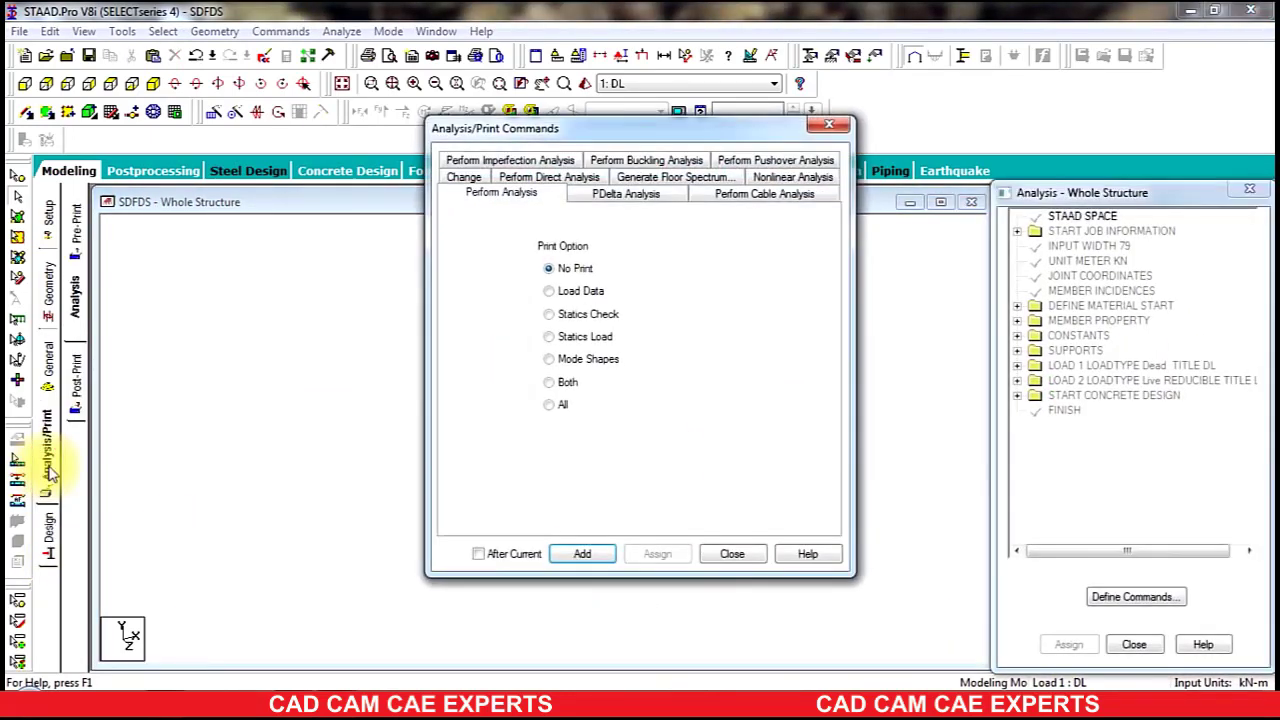
click(588, 556)
click(732, 554)
Run the STAAD analysis and design, and go to post processing mode with the results.
click(341, 31)
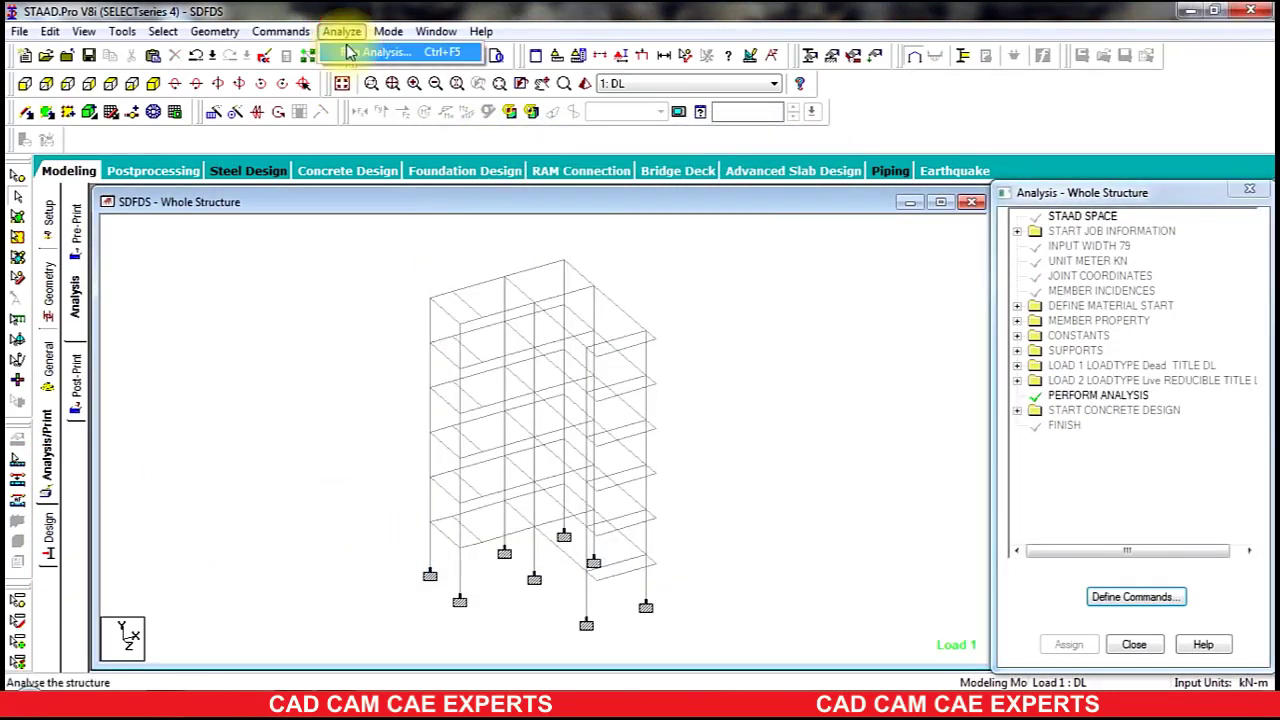
click(356, 49)
click(521, 382)
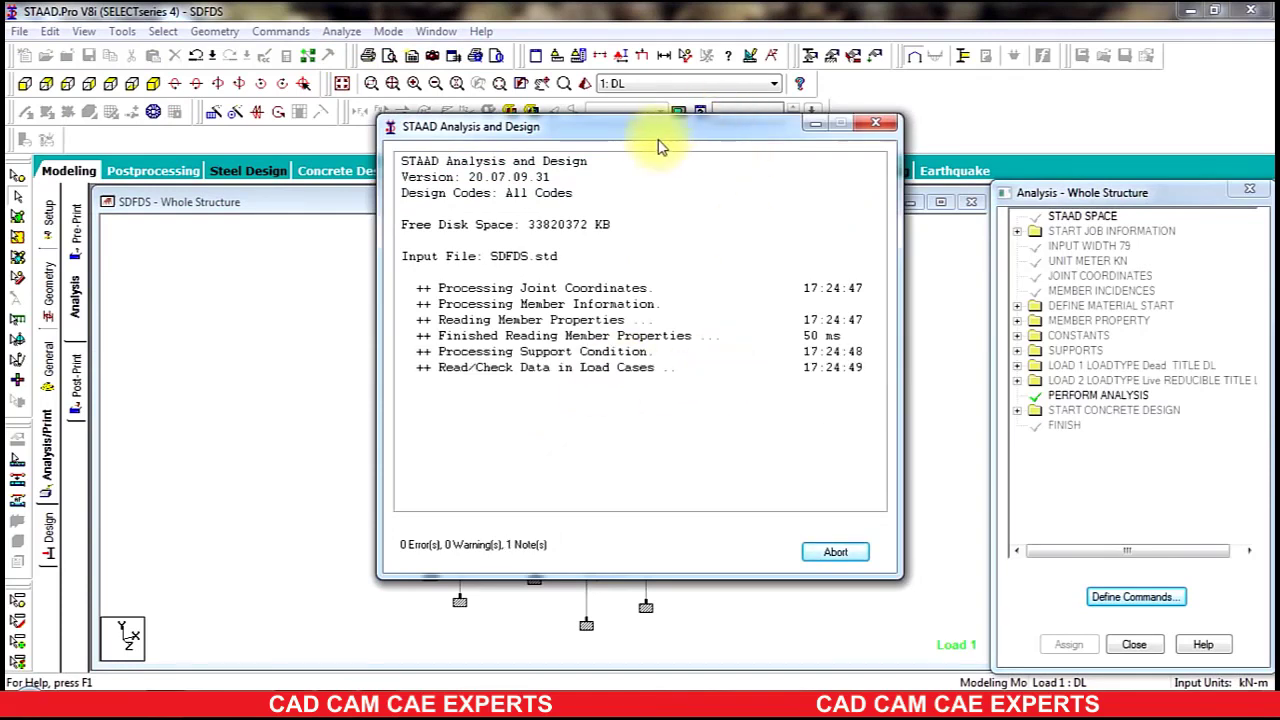
drag(660, 126, 685, 67)
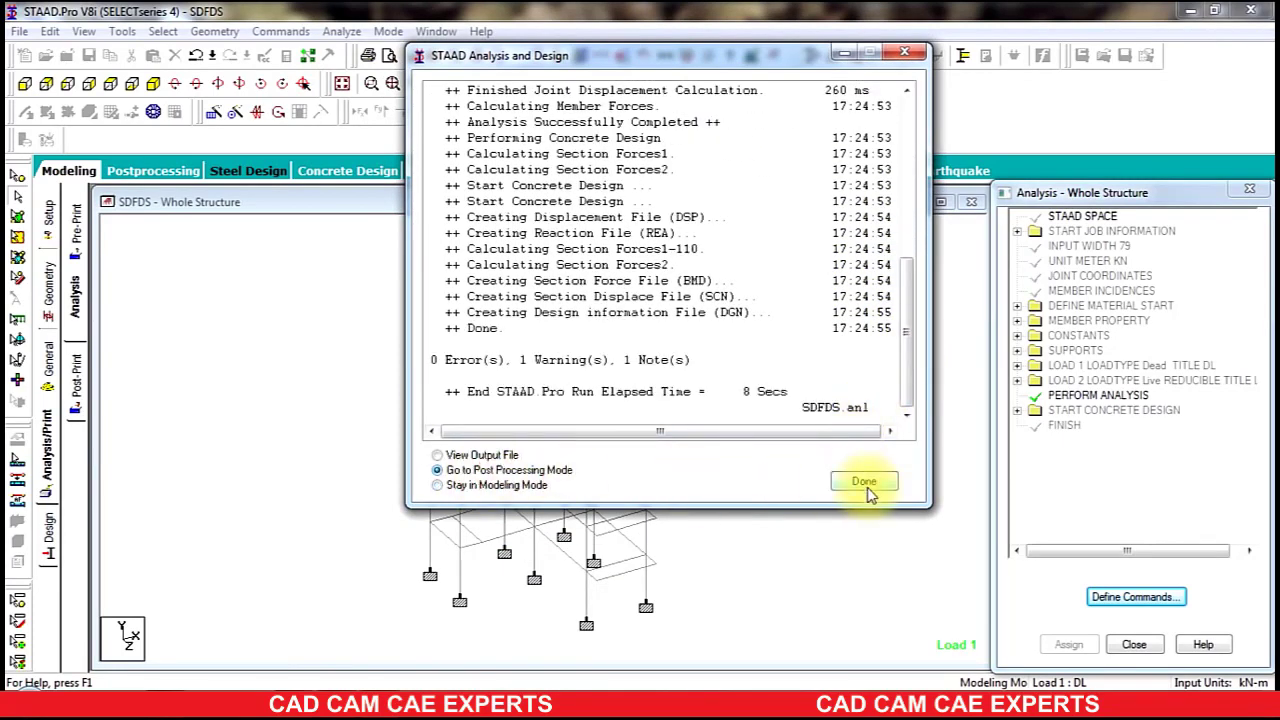
click(864, 482)
click(670, 498)
Maximise the structure view and show the frame's displacement for load case 2: LL.
click(628, 201)
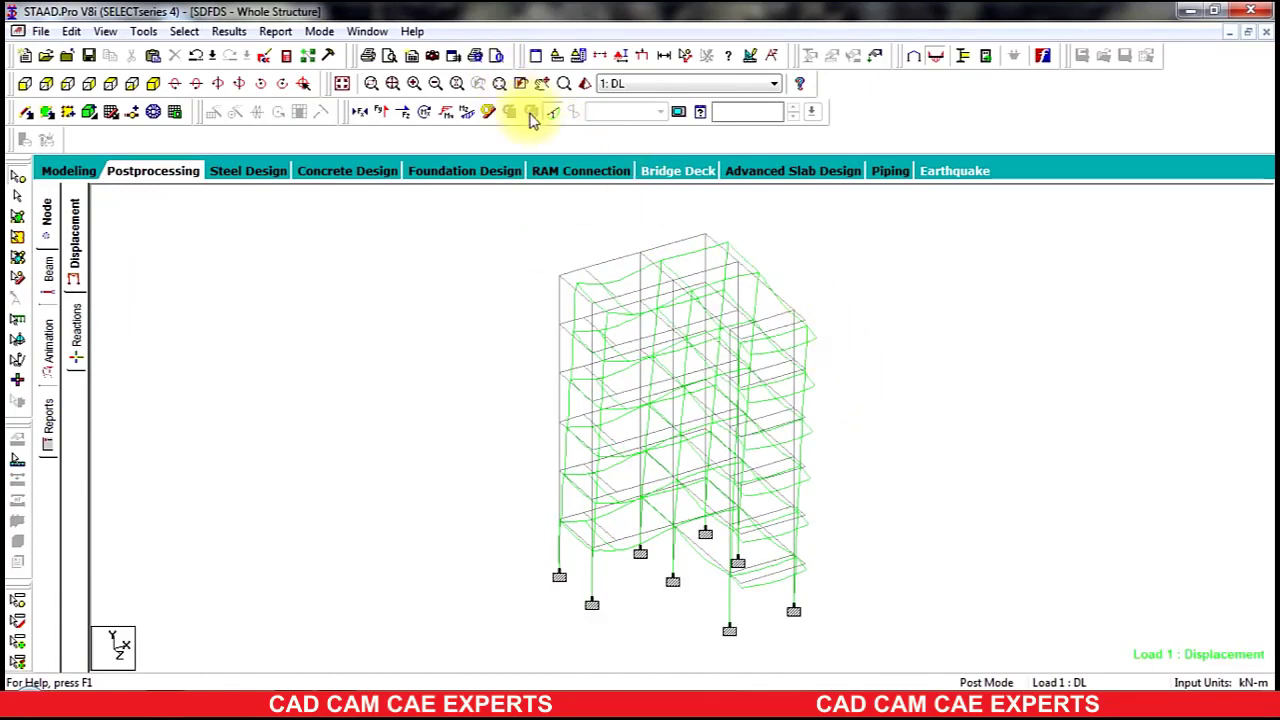
click(640, 83)
click(643, 114)
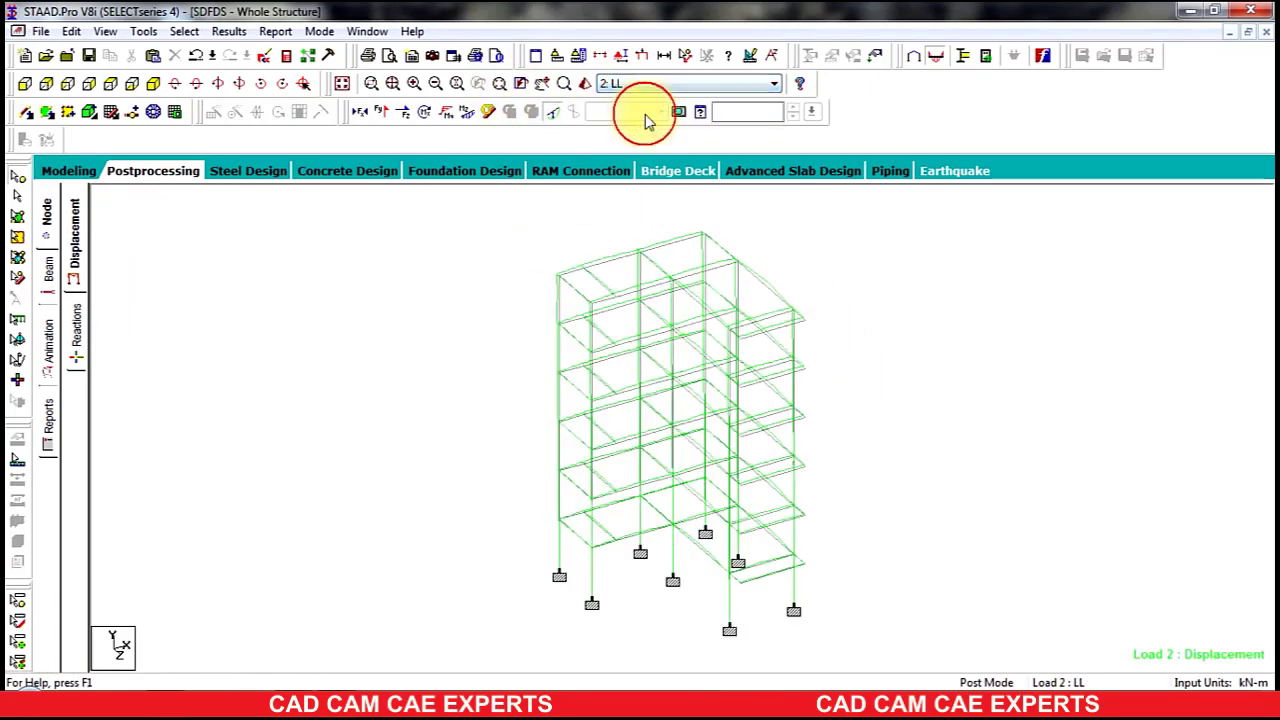
Display the bending, torsion, shear and axial force diagrams on the frame for load case 2: LL.
click(465, 113)
click(443, 113)
click(418, 112)
click(382, 114)
click(426, 115)
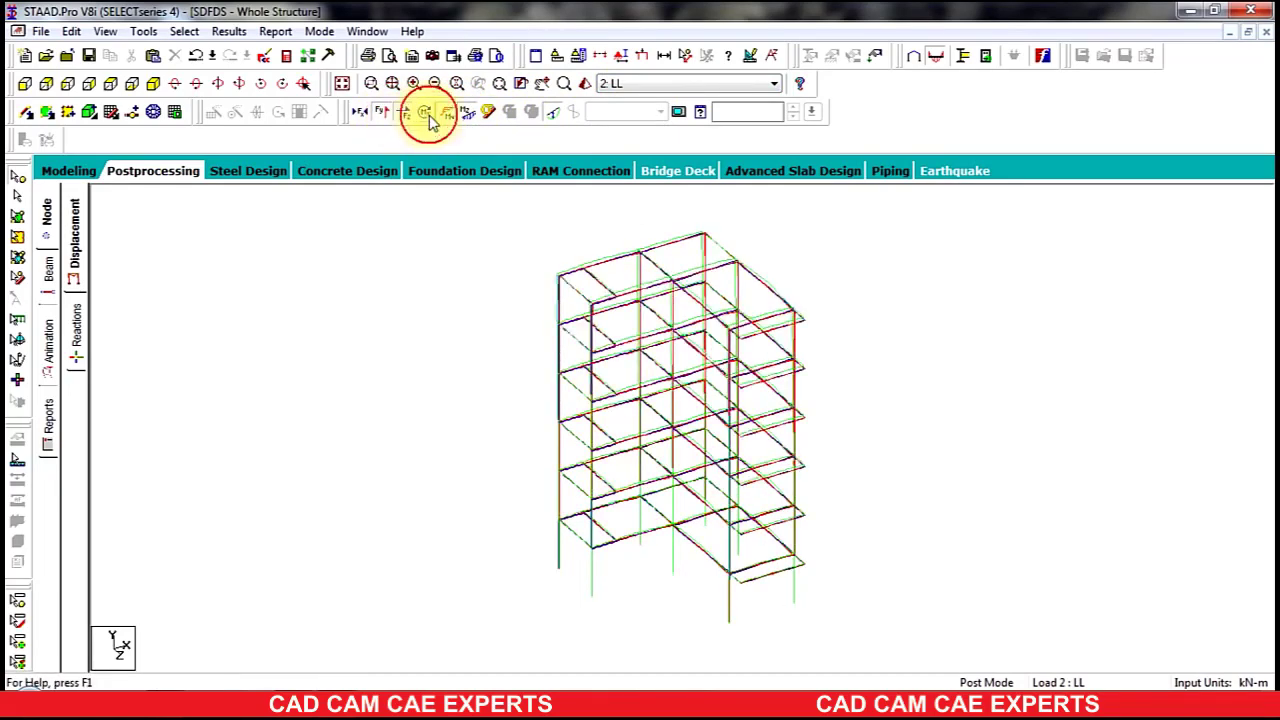
click(356, 113)
Compare the force diagrams of load cases 1: DL and 2: LL, ending on 1: DL.
click(623, 84)
click(615, 97)
click(633, 82)
click(643, 111)
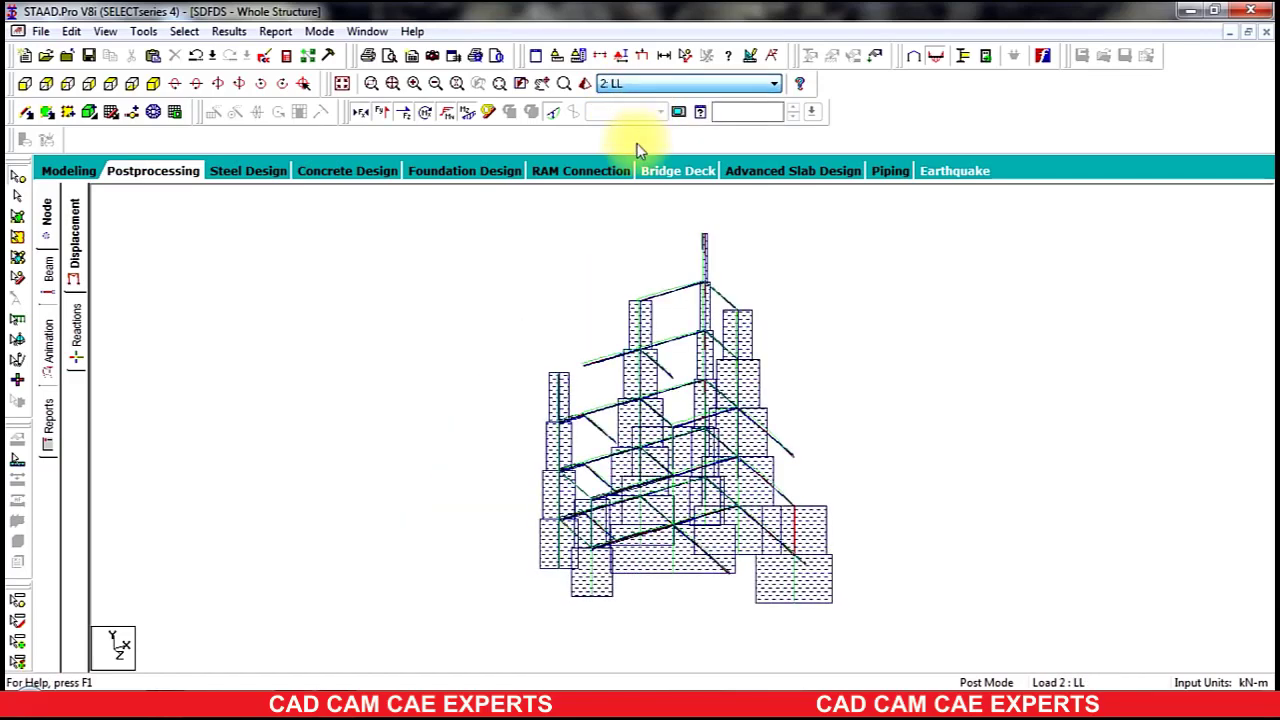
click(633, 84)
click(628, 97)
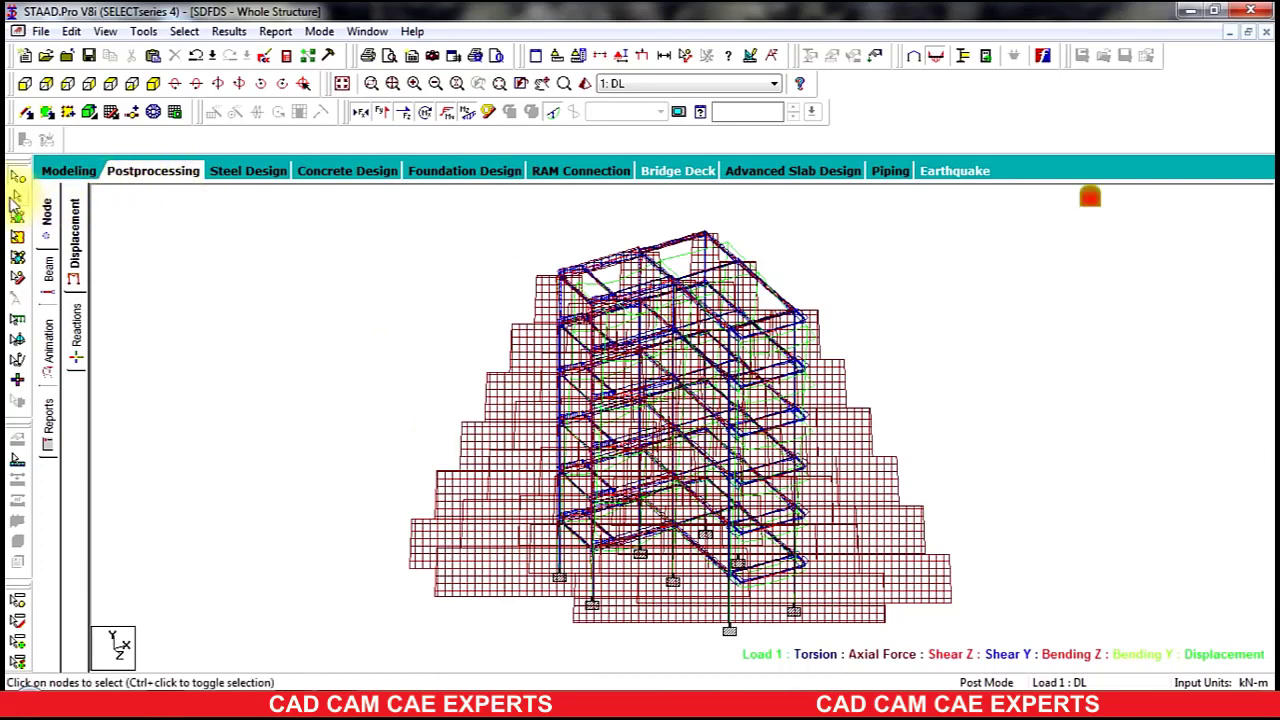
Turn off the force, moment and displacement diagrams, and show the support reactions for 1: DL in a maximised structure view.
click(45, 215)
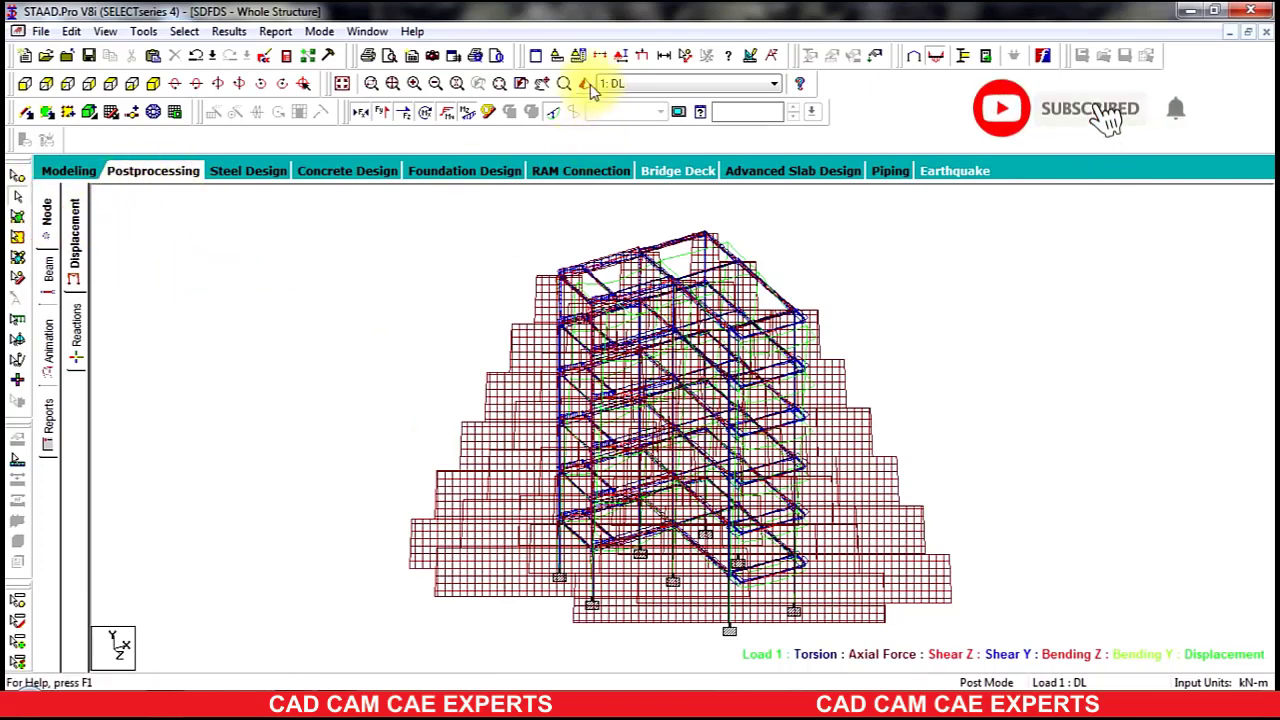
click(360, 114)
click(379, 115)
click(400, 115)
click(426, 115)
click(449, 115)
click(468, 114)
click(549, 114)
click(82, 342)
click(686, 202)
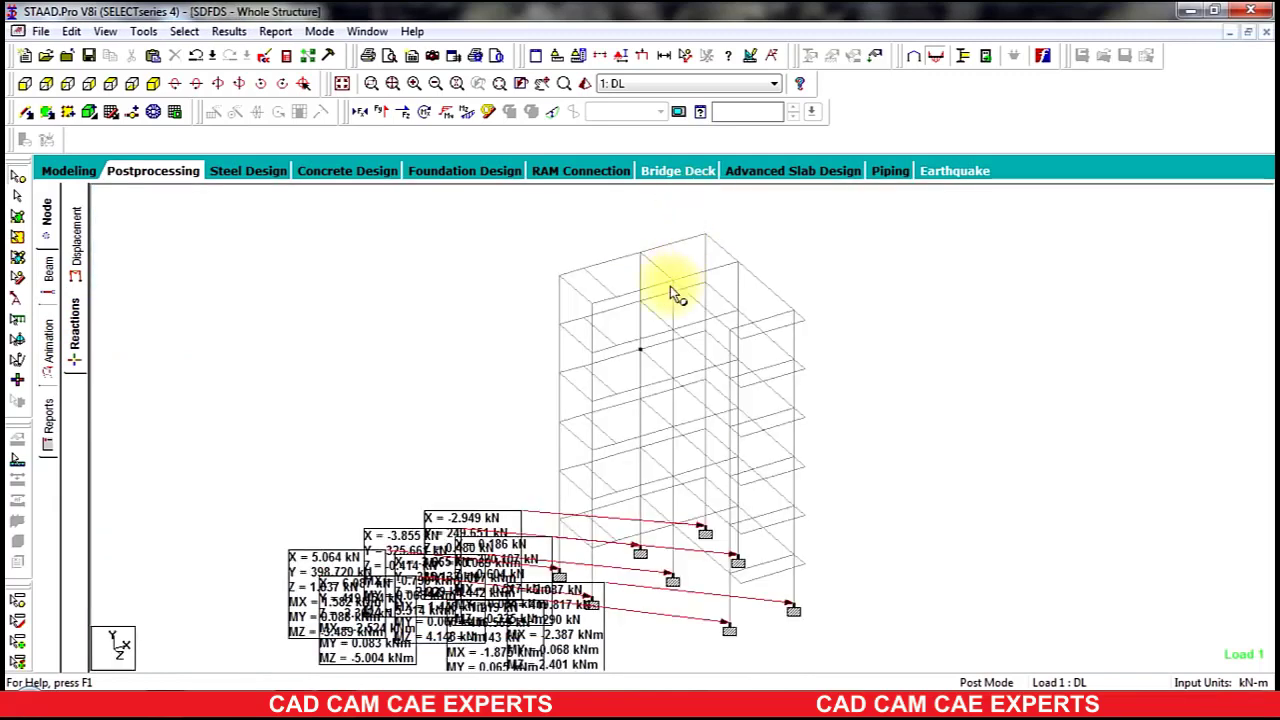
Animate the frame's section displacement for load case 1: DL and switch the animation to 2: LL.
click(50, 360)
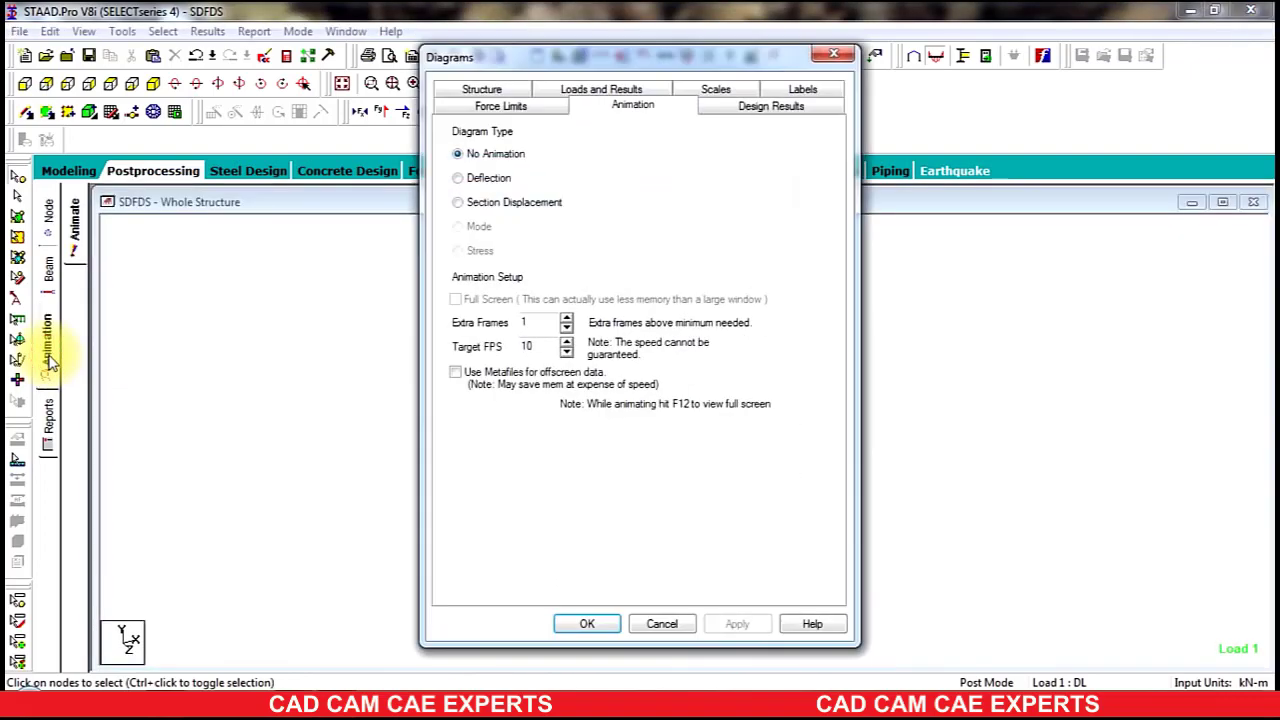
click(592, 624)
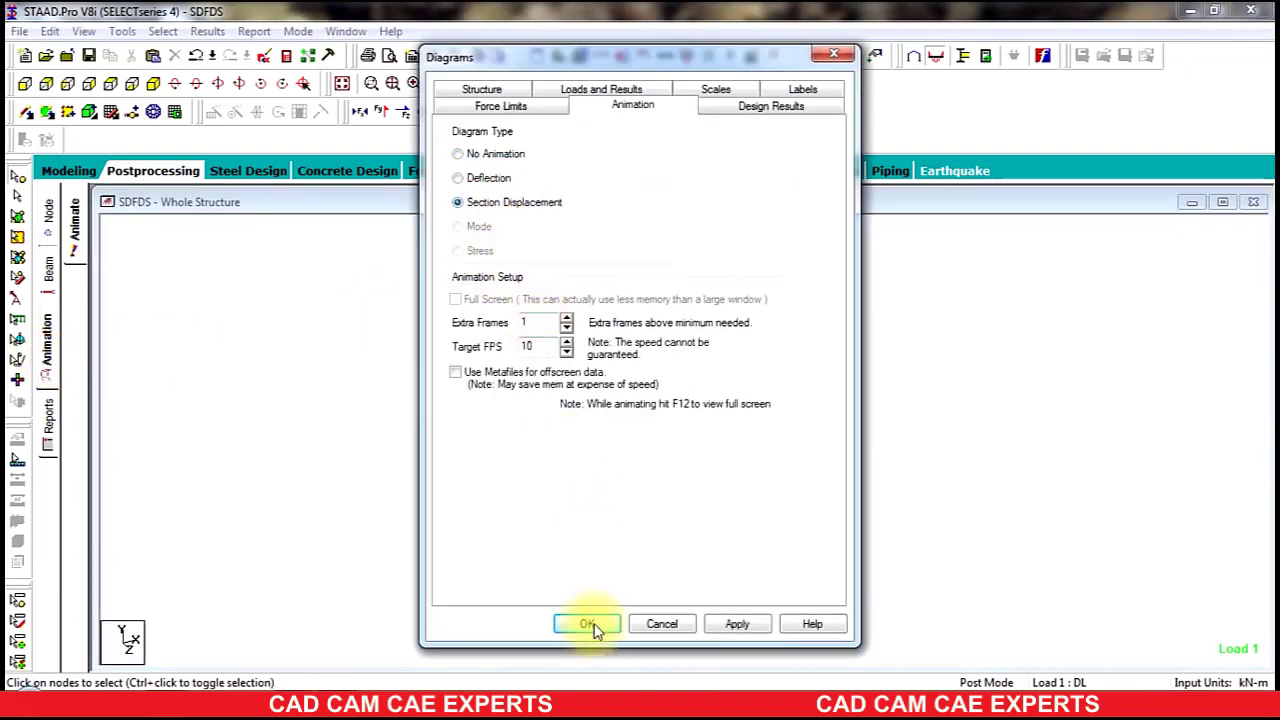
click(737, 624)
click(590, 624)
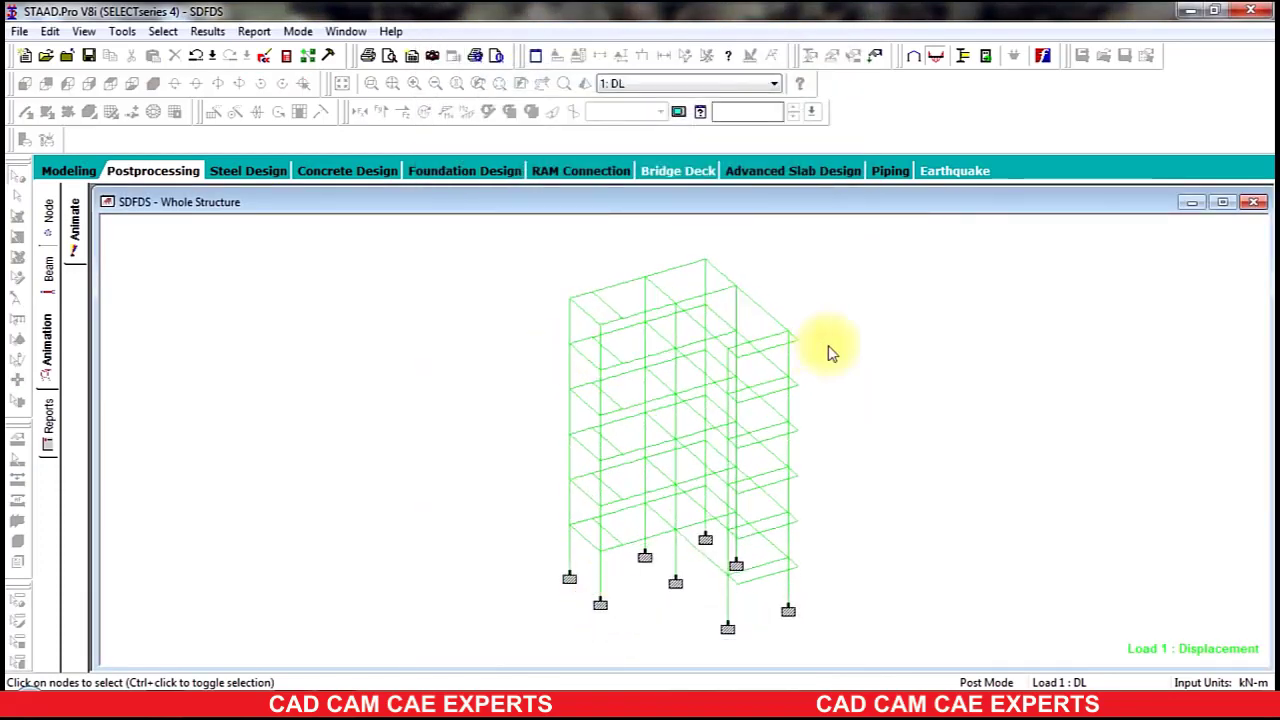
click(688, 87)
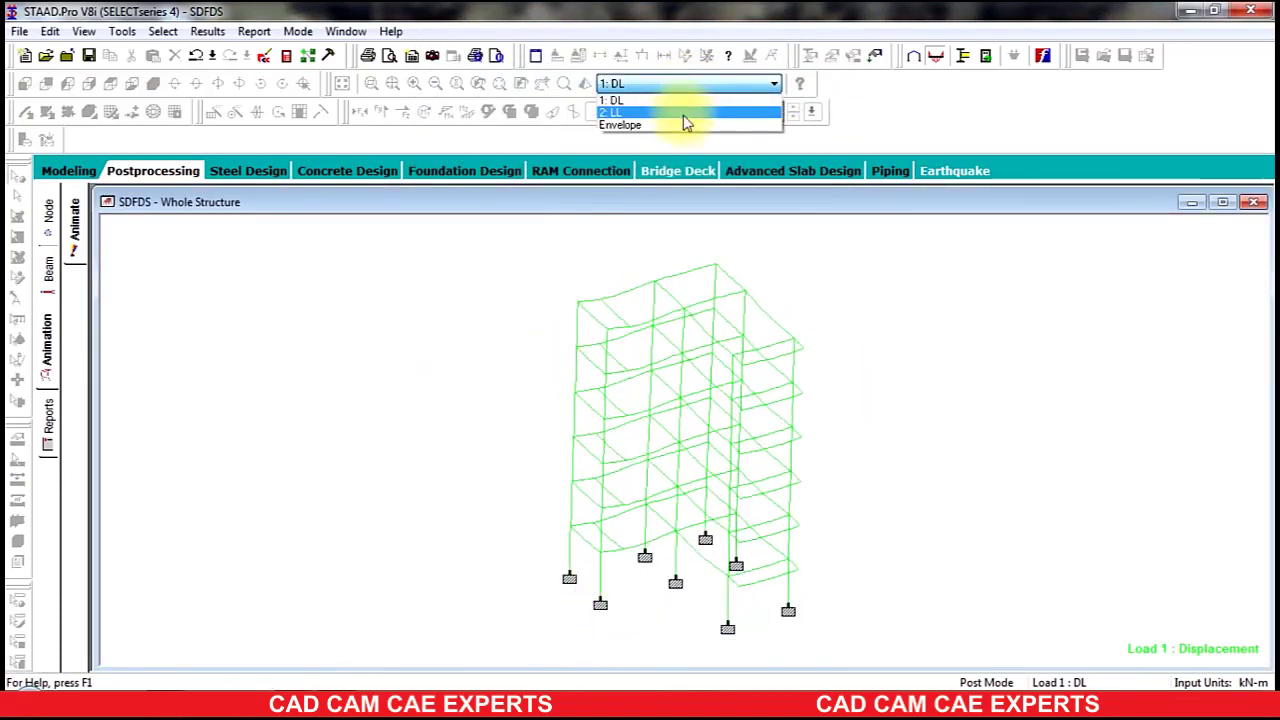
click(681, 108)
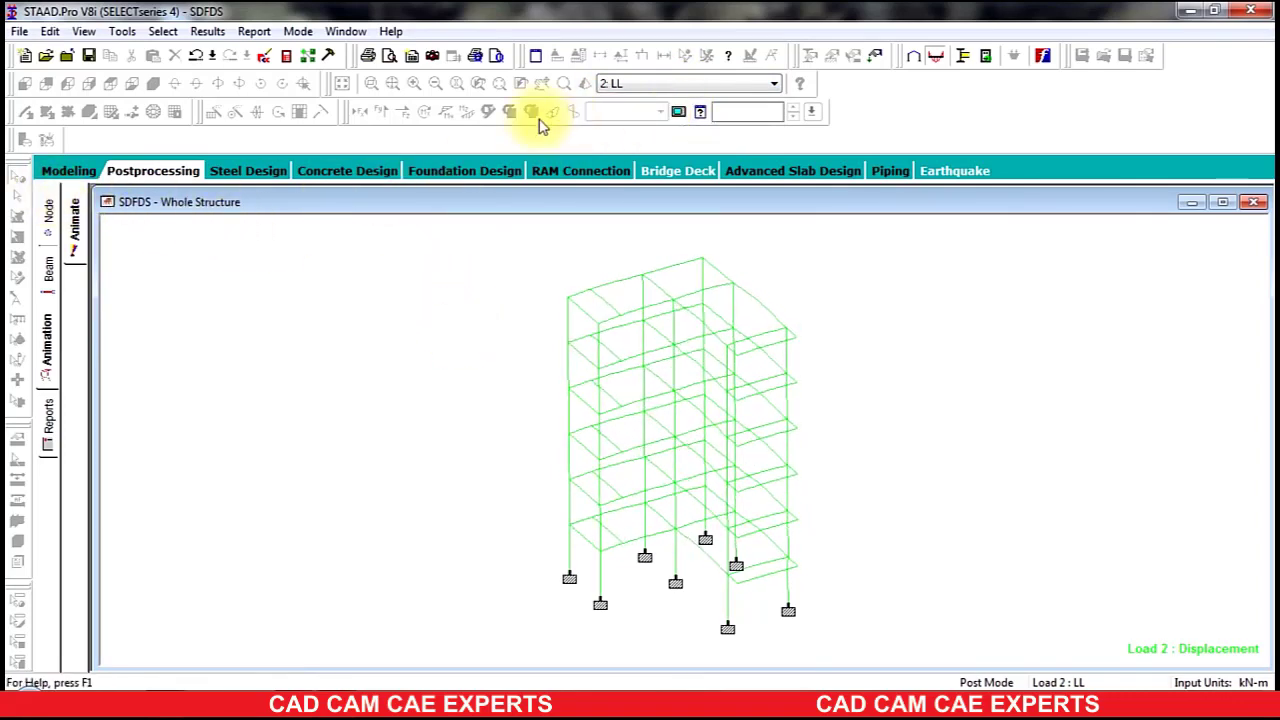
Leave the animation for the node displacement results and maximise the structure view.
click(152, 171)
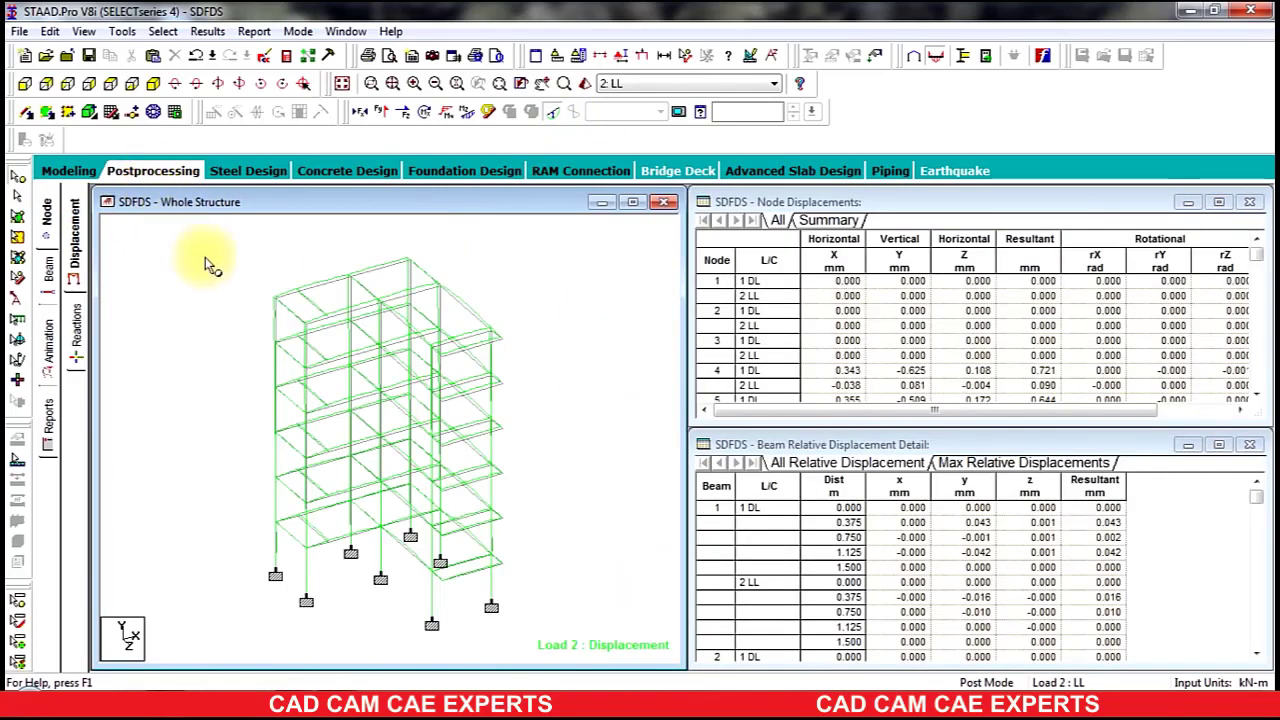
click(632, 203)
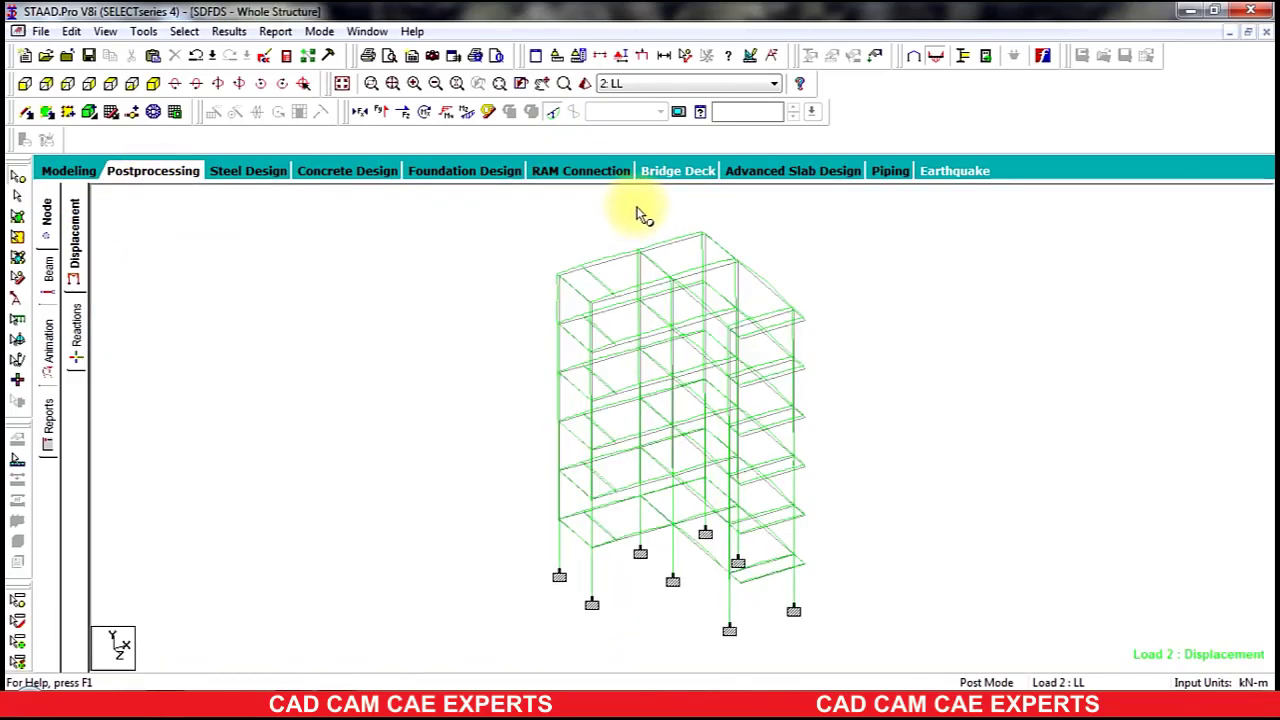